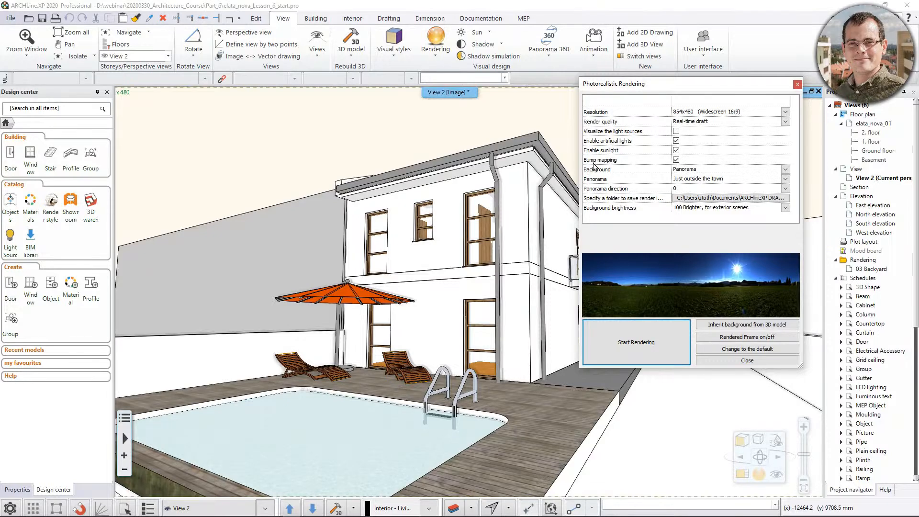
Try the Hills in the distance and Sunny plain render panoramas, restore Just outside the town, and close the rendering settings.
left_click(786, 113)
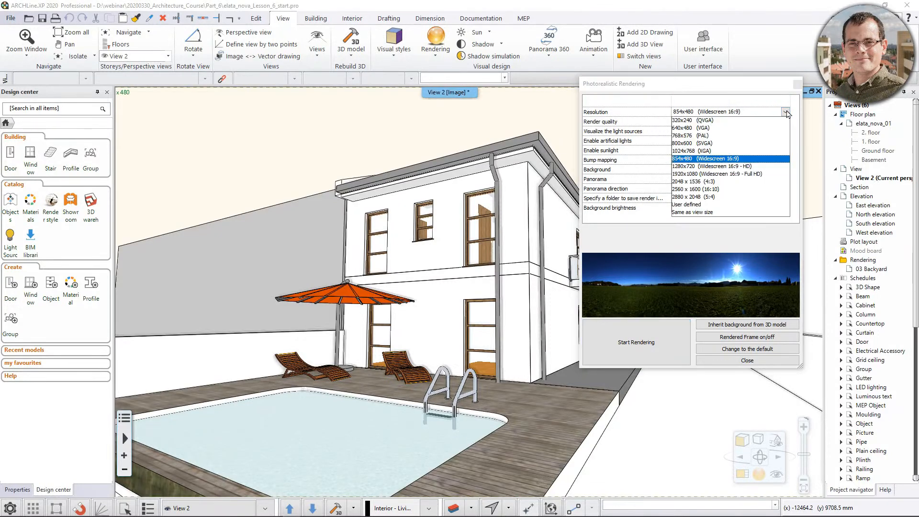
left_click(706, 159)
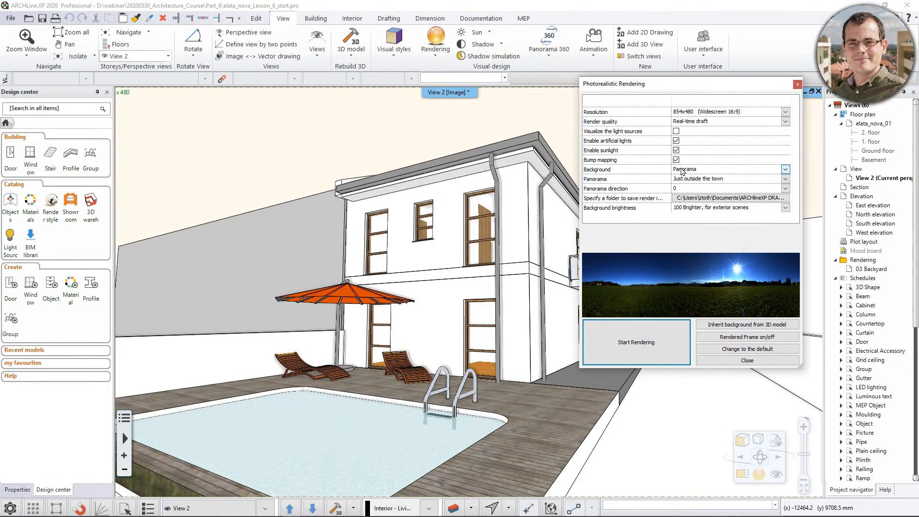
left_click(786, 179)
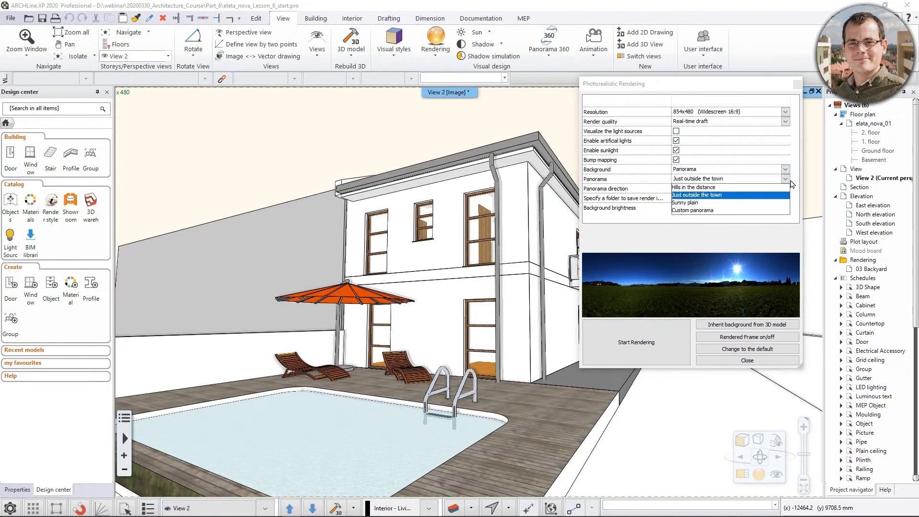
left_click(735, 188)
left_click(786, 179)
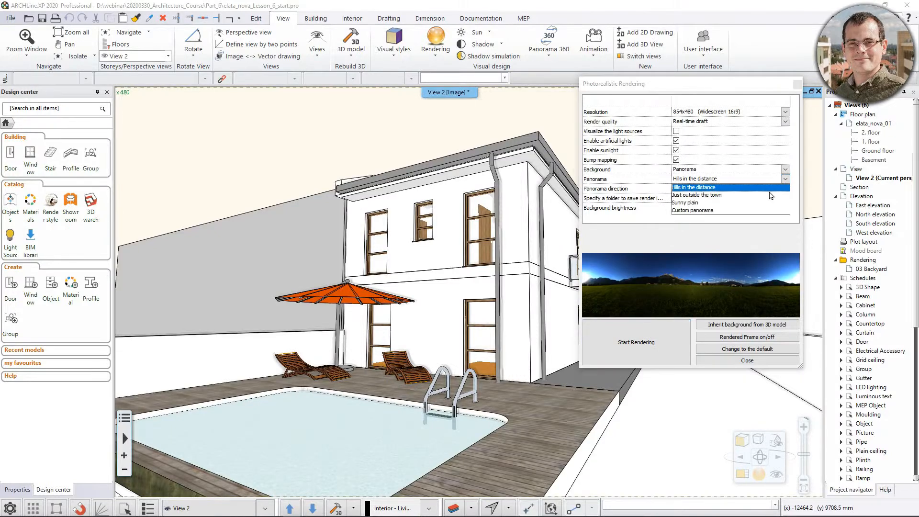
left_click(766, 203)
left_click(785, 180)
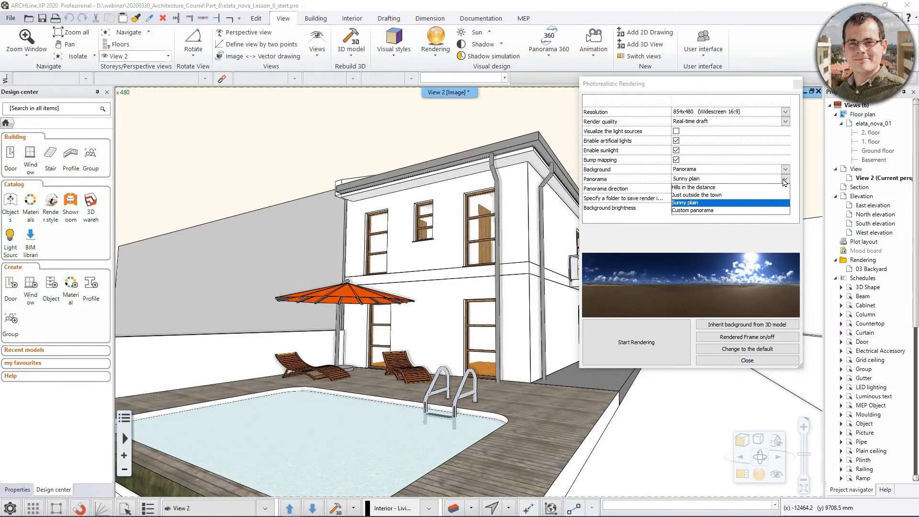
left_click(776, 195)
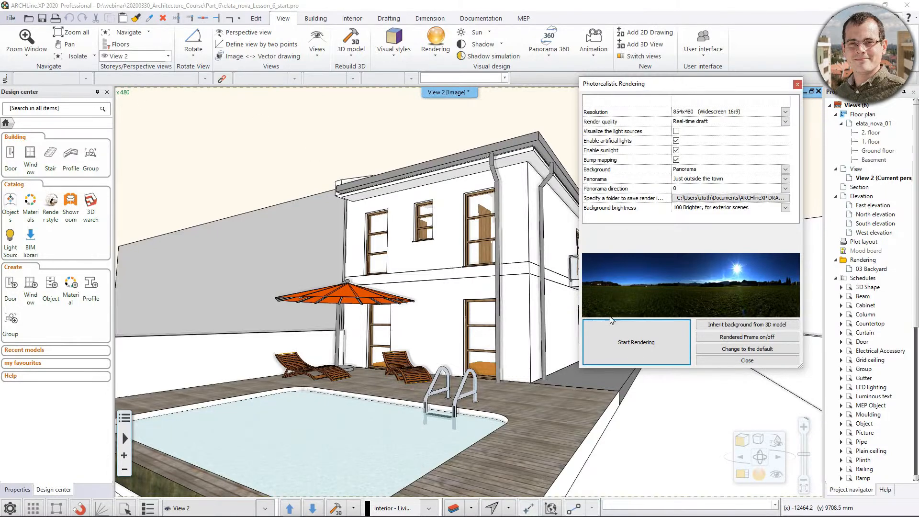
left_click(735, 361)
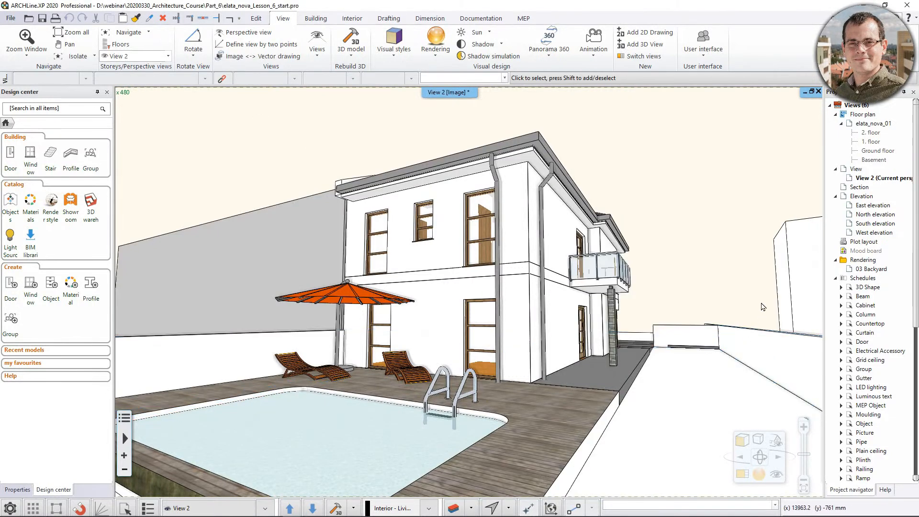
Collapse the project navigator so that the 3D view gets more room.
left_click(905, 95)
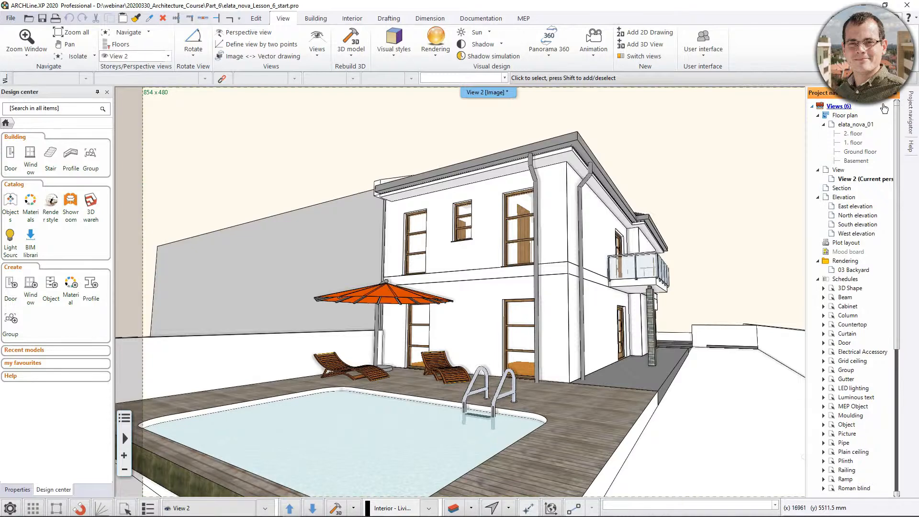
left_click(895, 98)
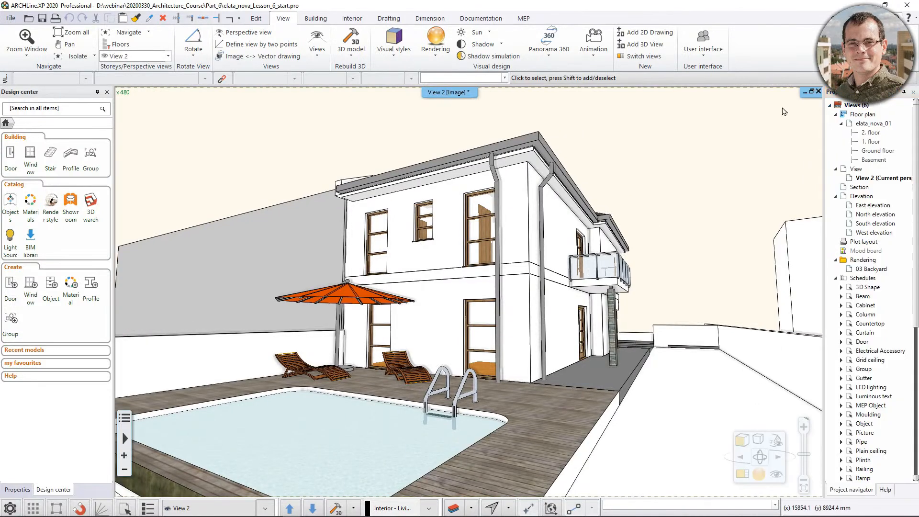
left_click(905, 93)
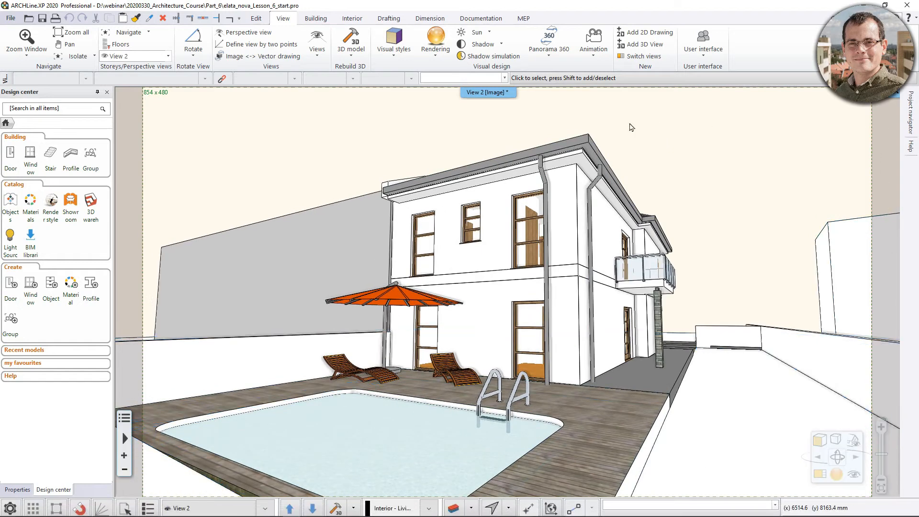
Start a real-time draft photorealistic rendering of the backyard view at 854x480 with the Just outside the town panorama.
scroll(494, 290, "up", 6)
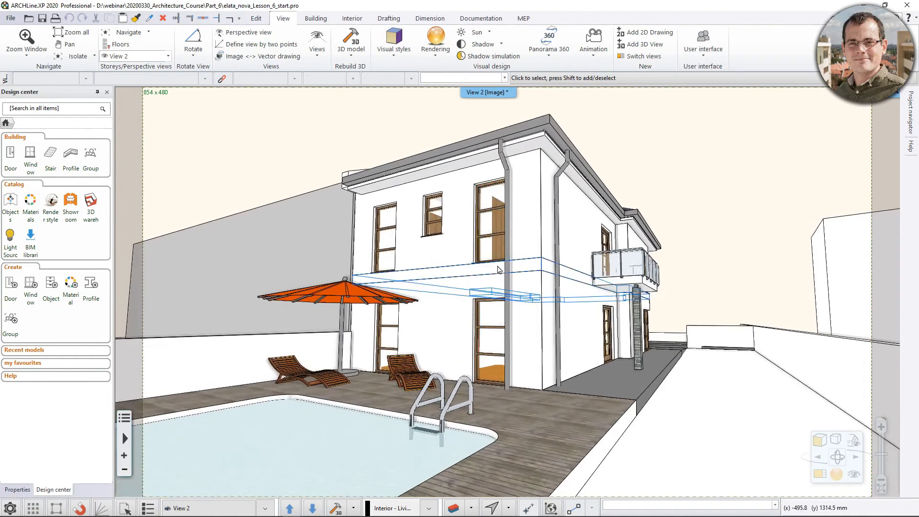
scroll(494, 291, "down", 5)
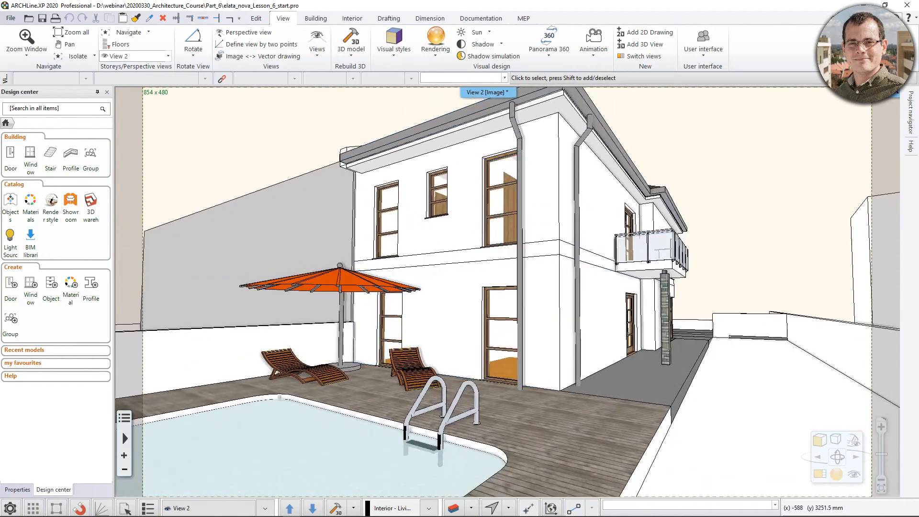
left_click(437, 54)
left_click(456, 146)
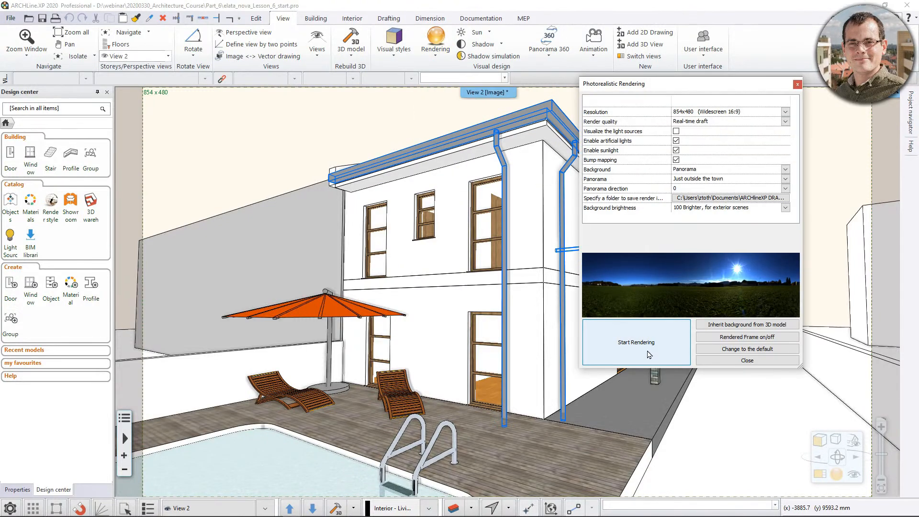
left_click(637, 342)
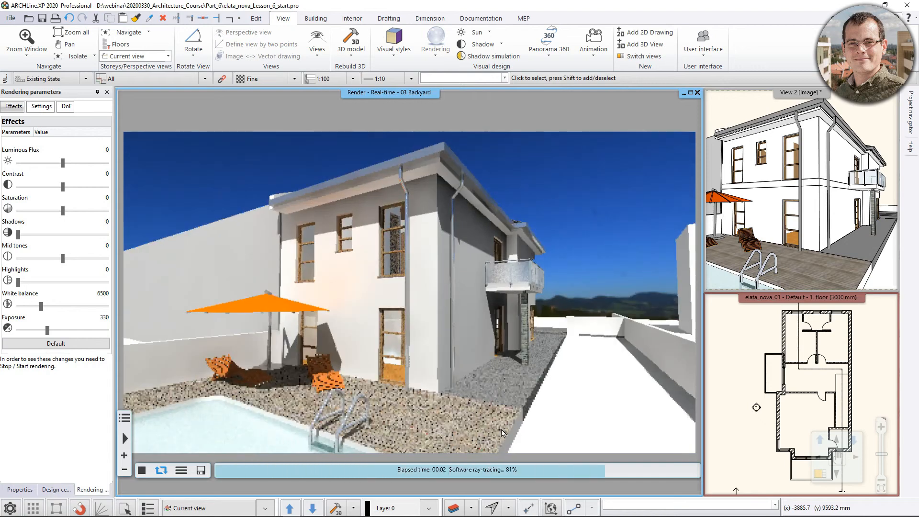
Move View 2 close to the balcony and examine its glass railing in the real-time rendering.
middle_click_drag(839, 140, 811, 144)
middle_click_drag(816, 187, 814, 202, "shift")
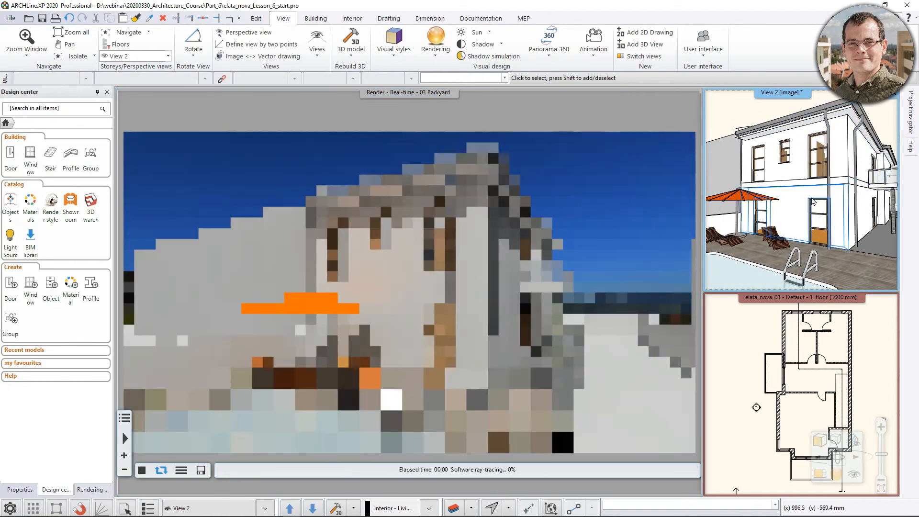
middle_click_drag(823, 202, 790, 210, "shift")
scroll(852, 178, "up", 5)
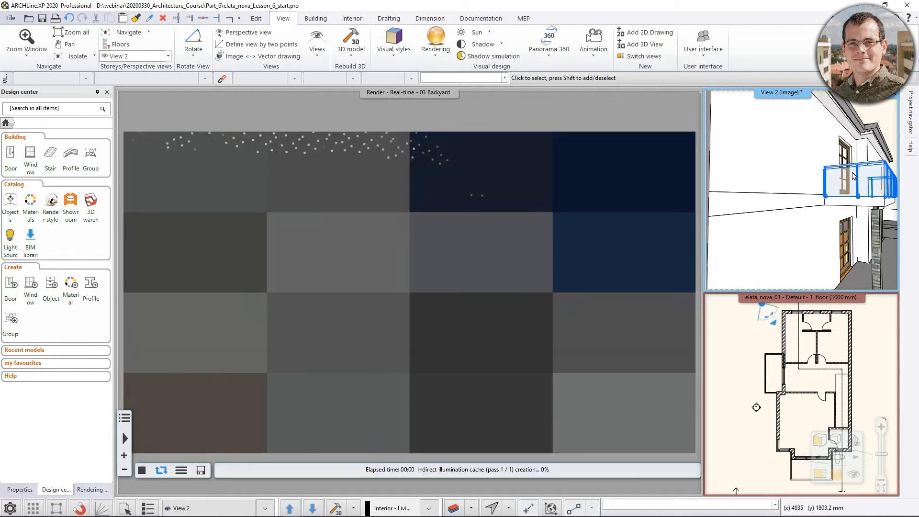
middle_click_drag(852, 177, 785, 184, "shift")
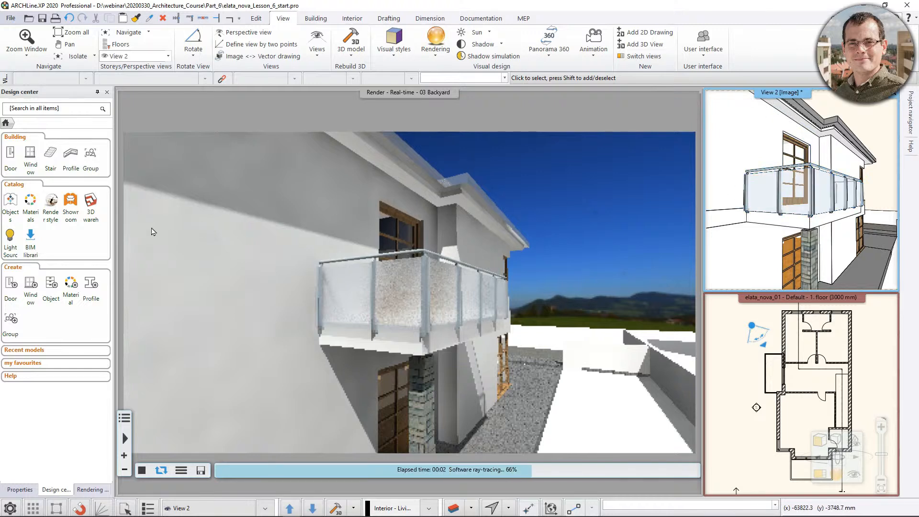
Look through the glass materials, and open the render styles catalog.
left_click(29, 208)
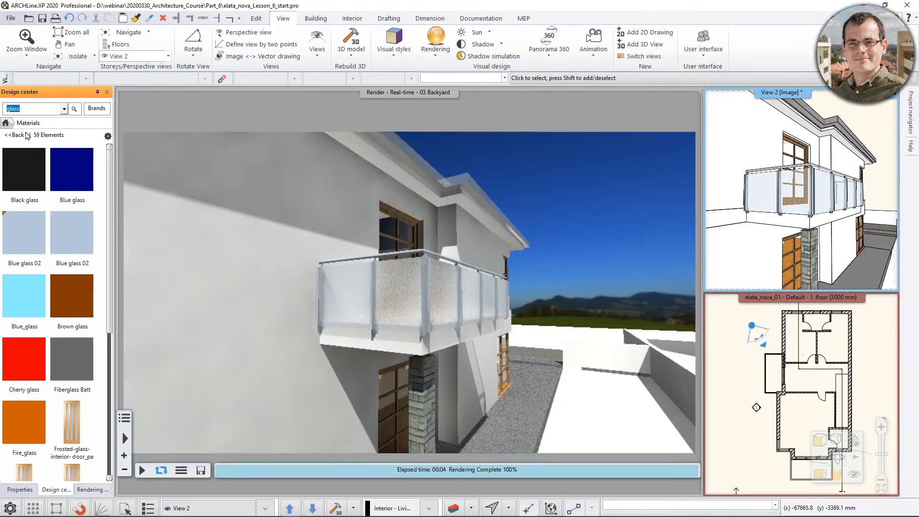
mouse_move(25, 245)
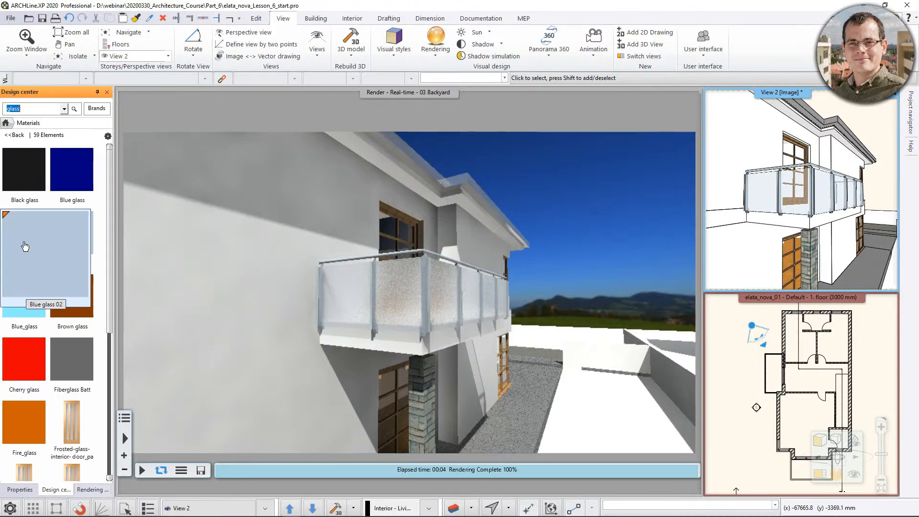
mouse_move(76, 290)
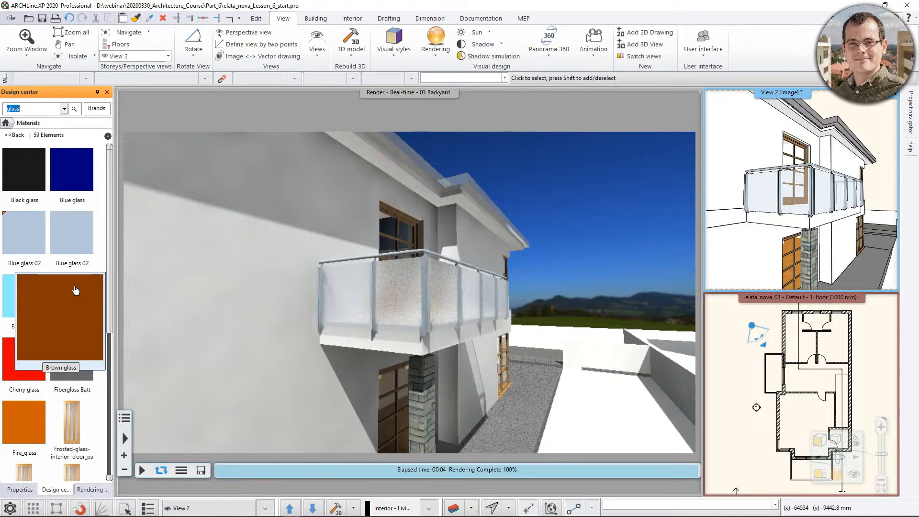
left_click(5, 123)
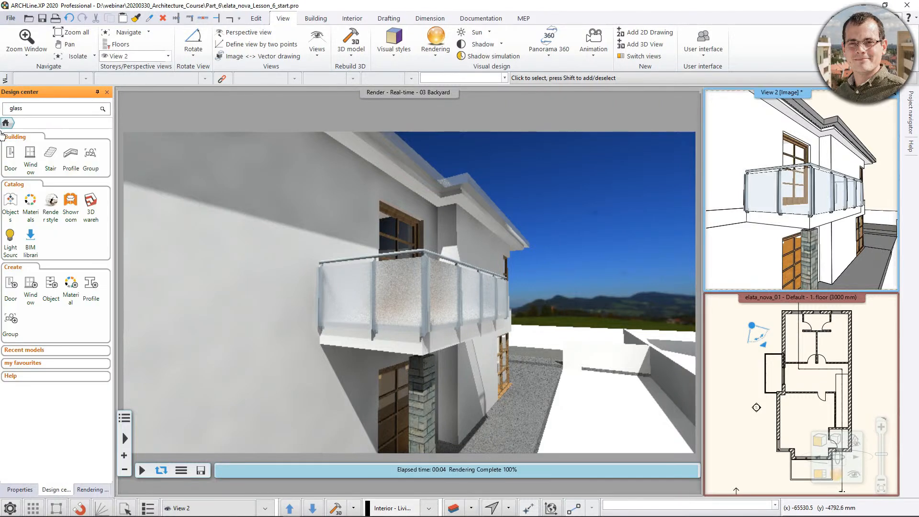
left_click(52, 201)
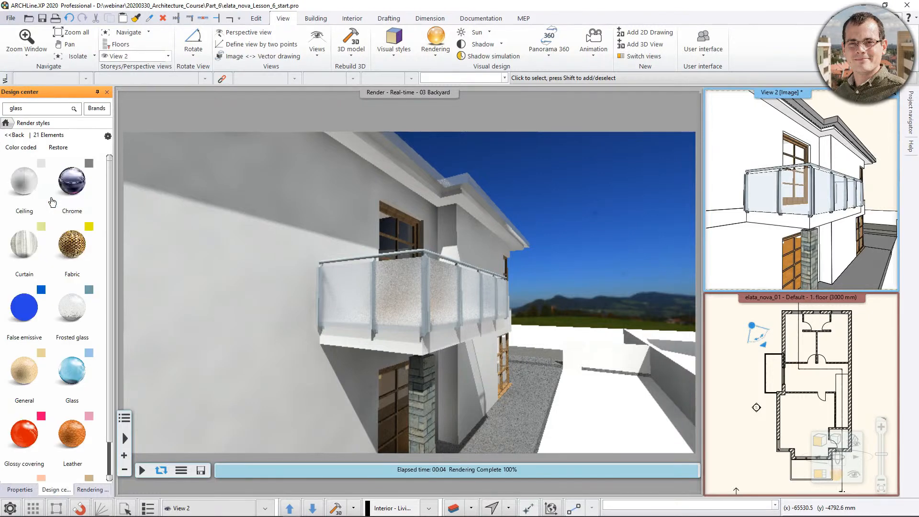
Examine the whole house in the real-time rendering and inspect the material properties of the wall, wooden deck and concrete paving.
middle_click_drag(363, 321, 472, 277)
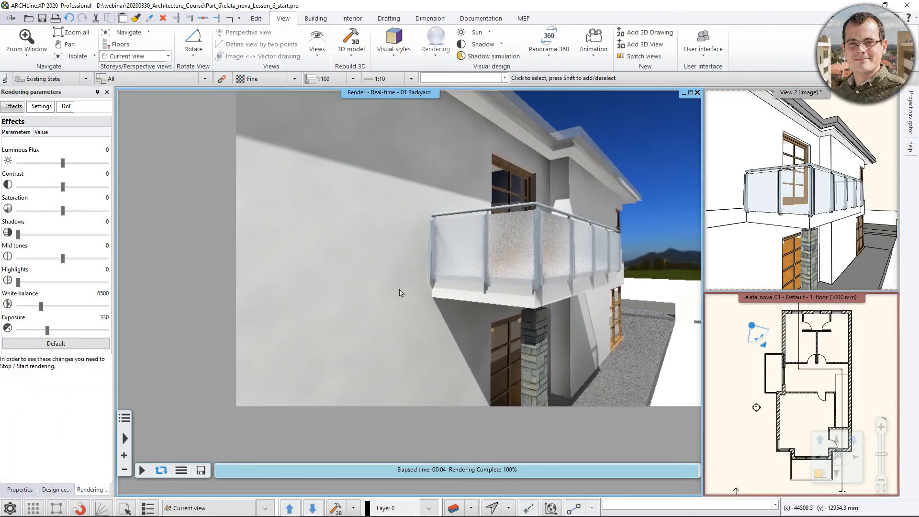
middle_click_drag(400, 289, 347, 315)
scroll(784, 230, "down", 7)
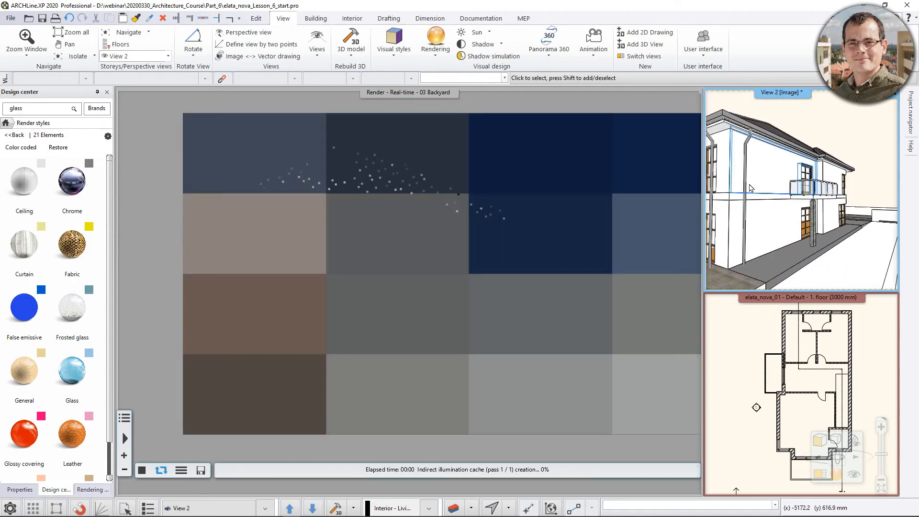
middle_click_drag(751, 188, 816, 204)
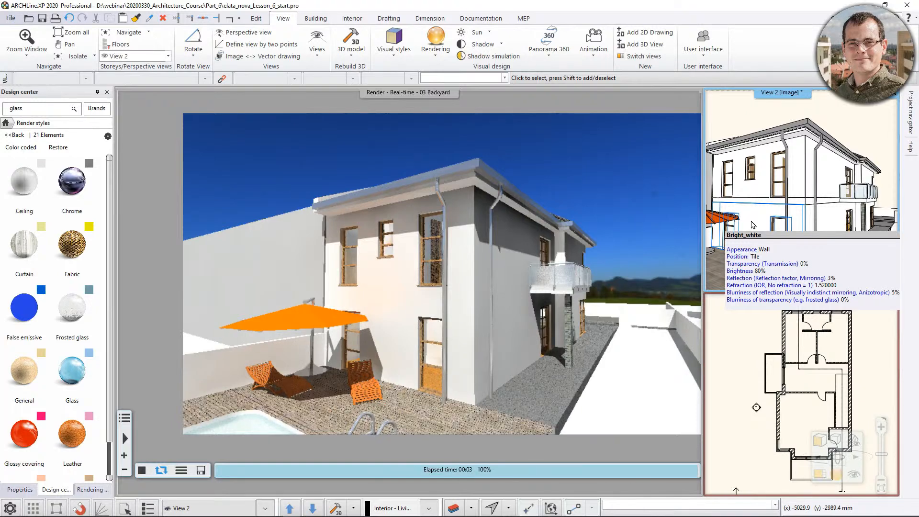
mouse_move(719, 269)
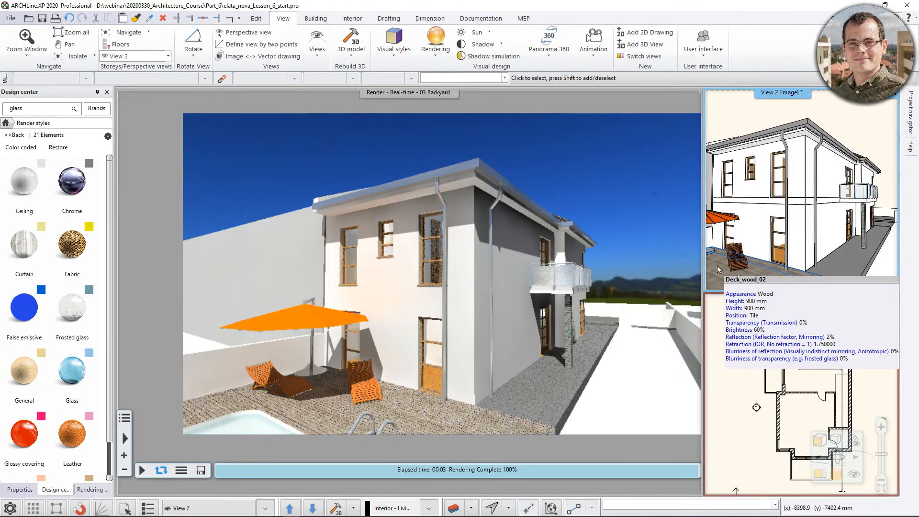
mouse_move(852, 259)
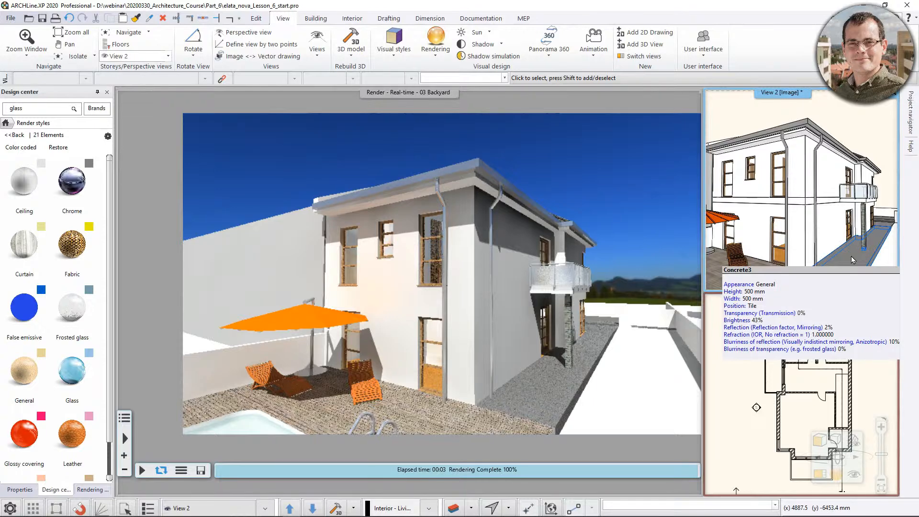
left_click(331, 301)
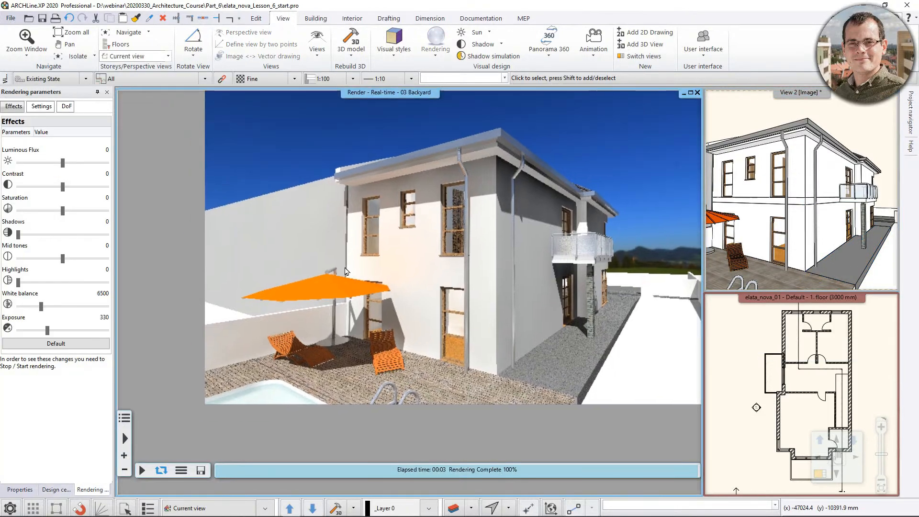
middle_click_drag(375, 238, 358, 264)
left_click(809, 205)
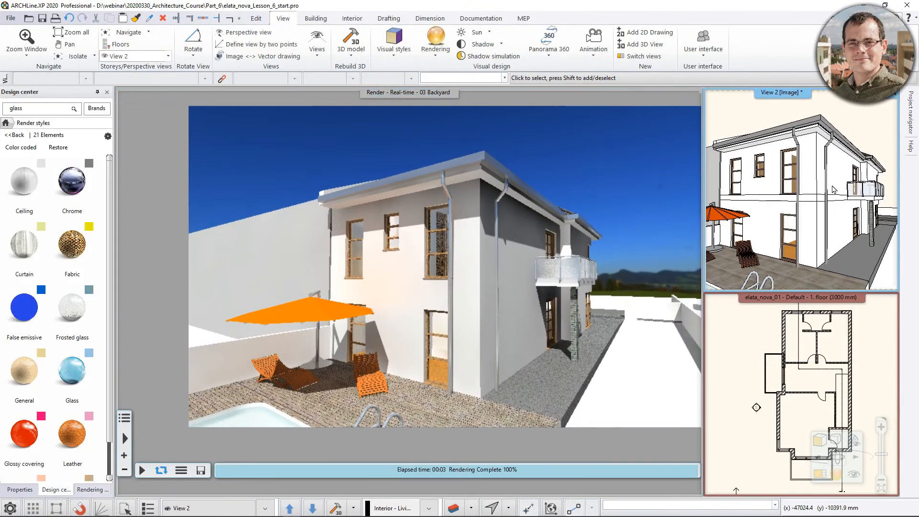
mouse_move(77, 328)
mouse_move(92, 434)
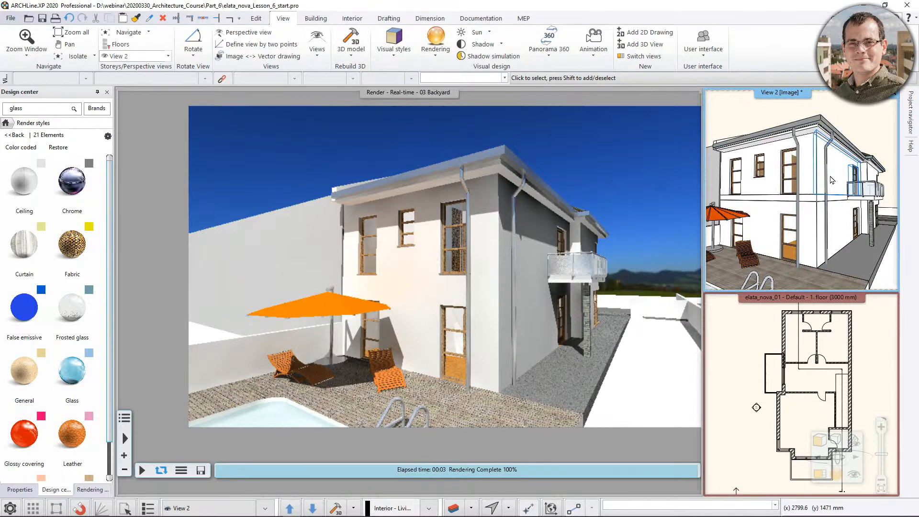
Apply the Glass render style to the balcony's railing panels in View 2.
scroll(843, 184, "up", 6)
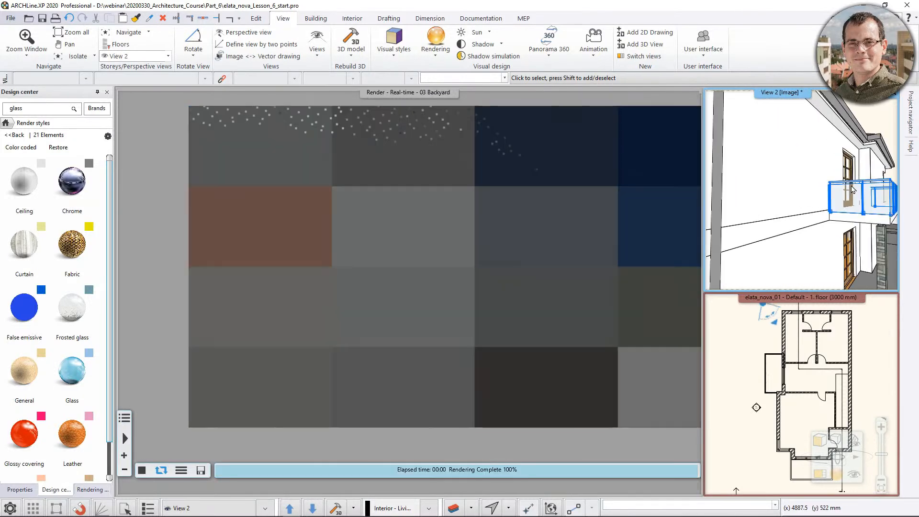
scroll(852, 189, "down", 5)
mouse_move(66, 387)
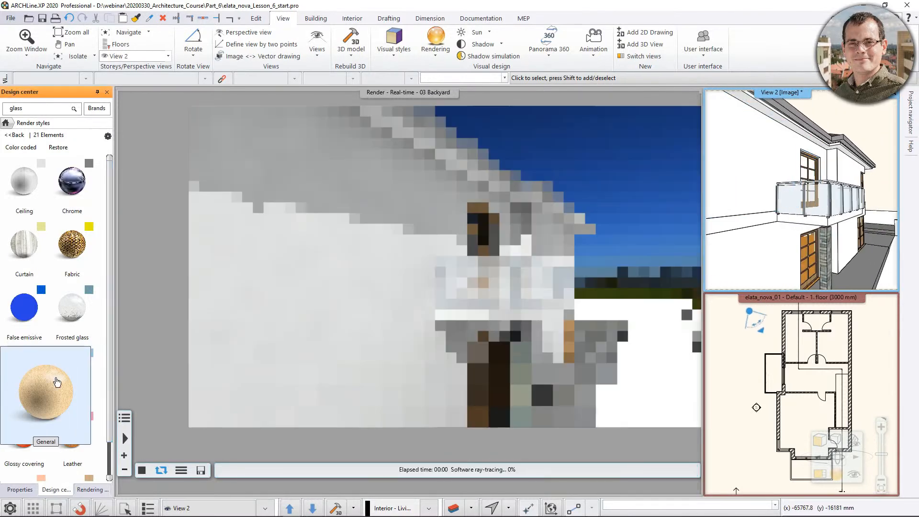
left_click_drag(66, 387, 518, 253)
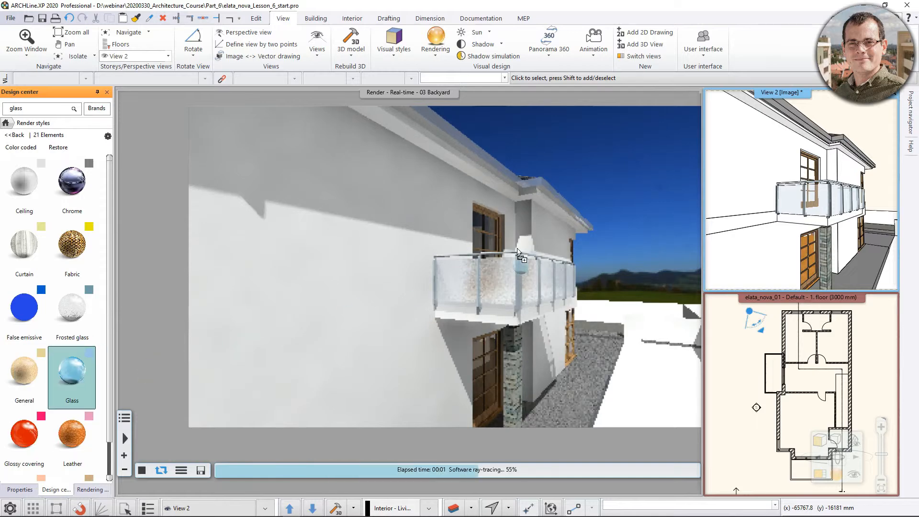
left_click_drag(821, 204, 812, 198)
left_click(814, 198)
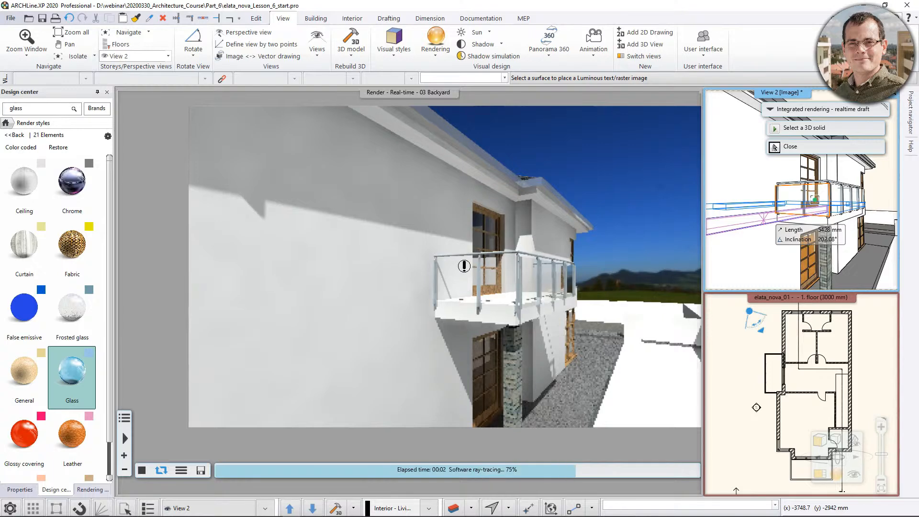
Apply the Frosted glass render style to the balcony's railing panels in View 2.
left_click_drag(72, 311, 611, 253)
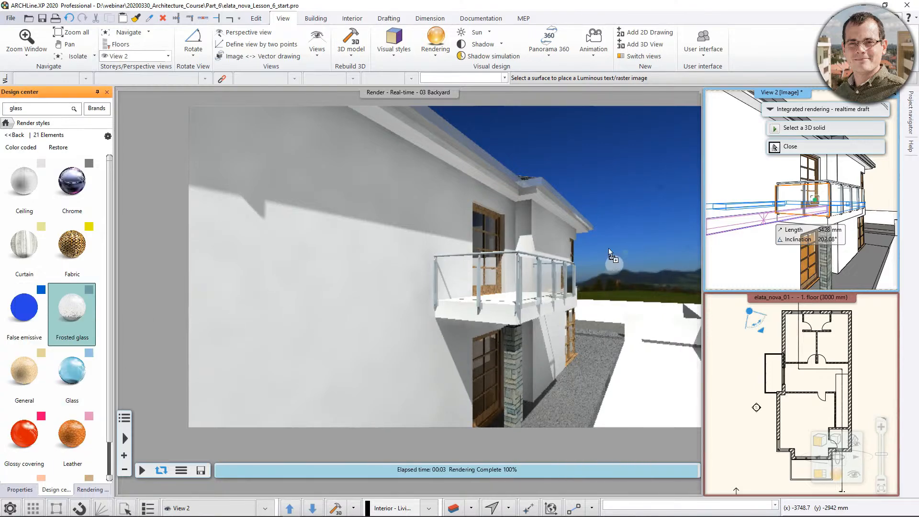
left_click_drag(817, 206, 817, 203)
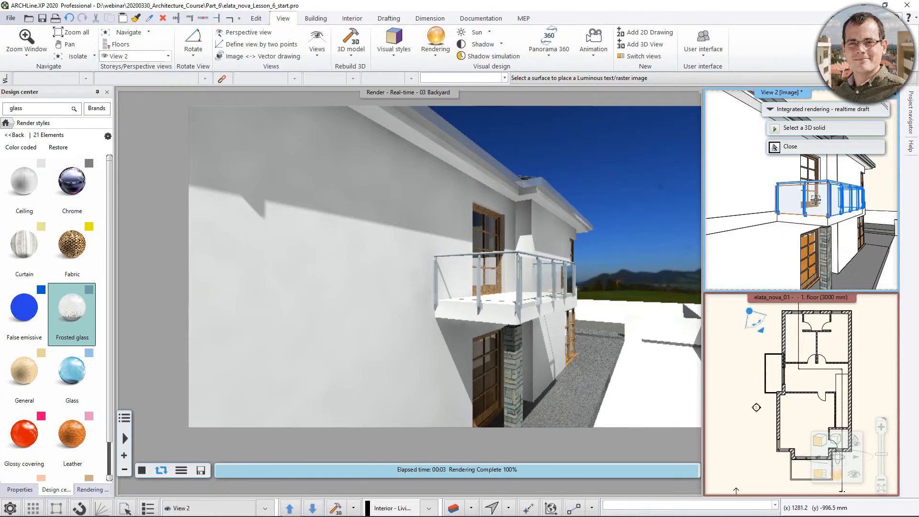
Place the Frosted glass style on the balcony glass and end the style assignment.
left_click(816, 200)
key("Escape")
scroll(753, 239, "down", 3)
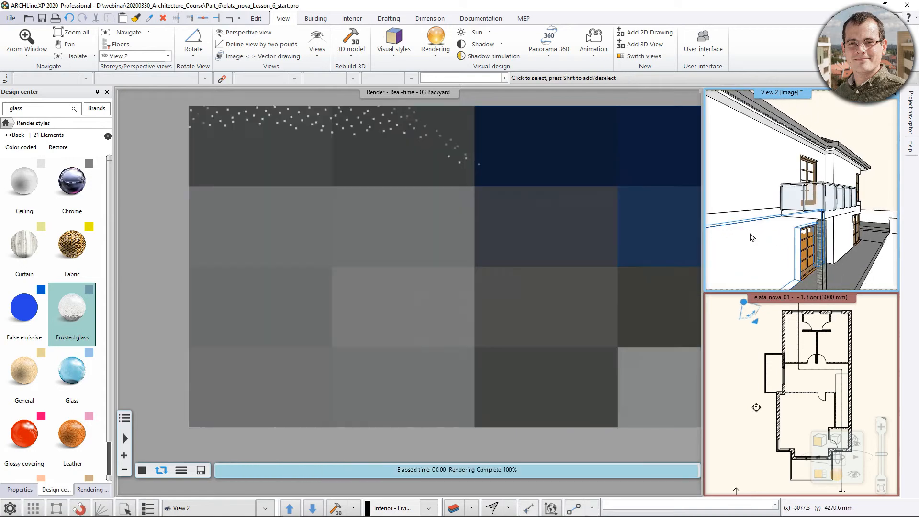
middle_click_drag(754, 244, 765, 213)
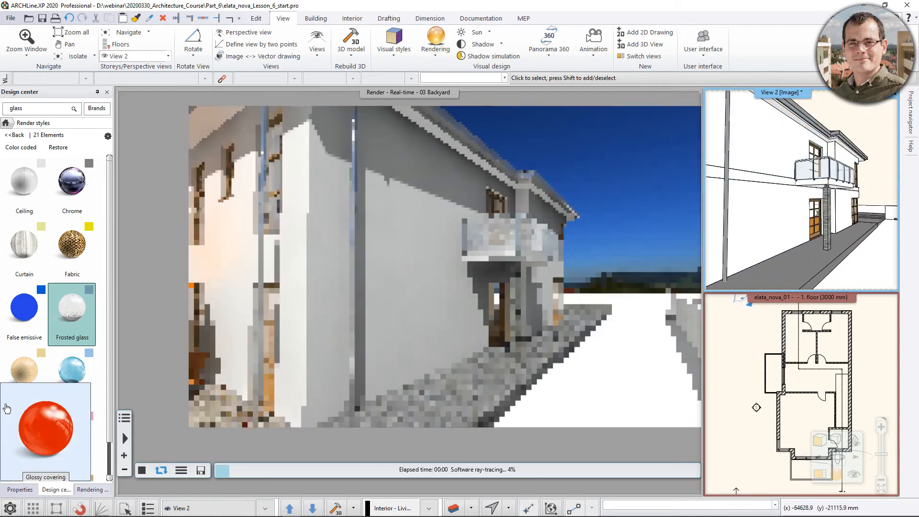
Apply the Wall render style to the house's ground-floor side wall in View 2.
scroll(53, 431, "down", 3)
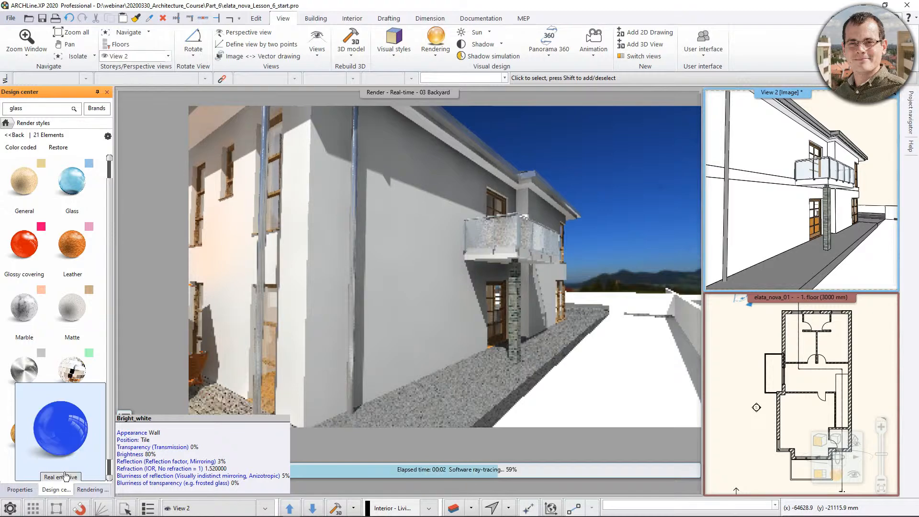
scroll(77, 465, "down", 3)
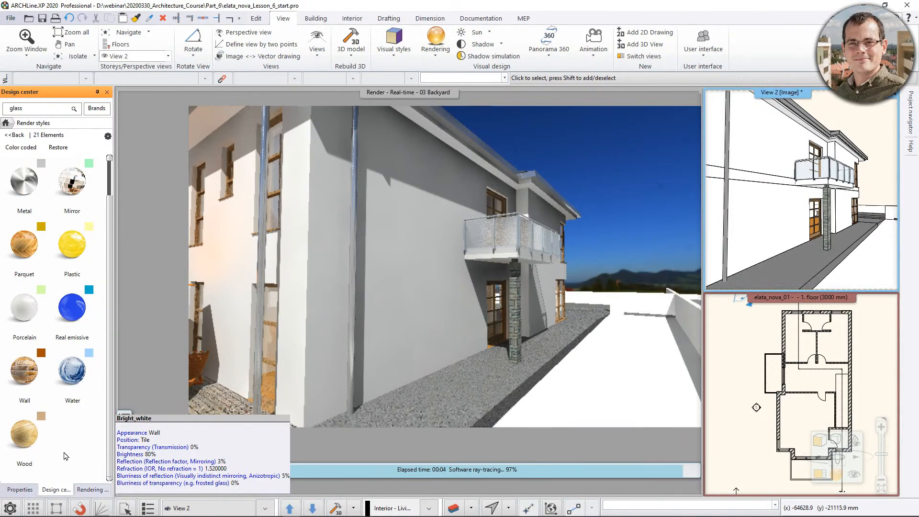
mouse_move(30, 384)
left_click_drag(29, 394, 470, 310)
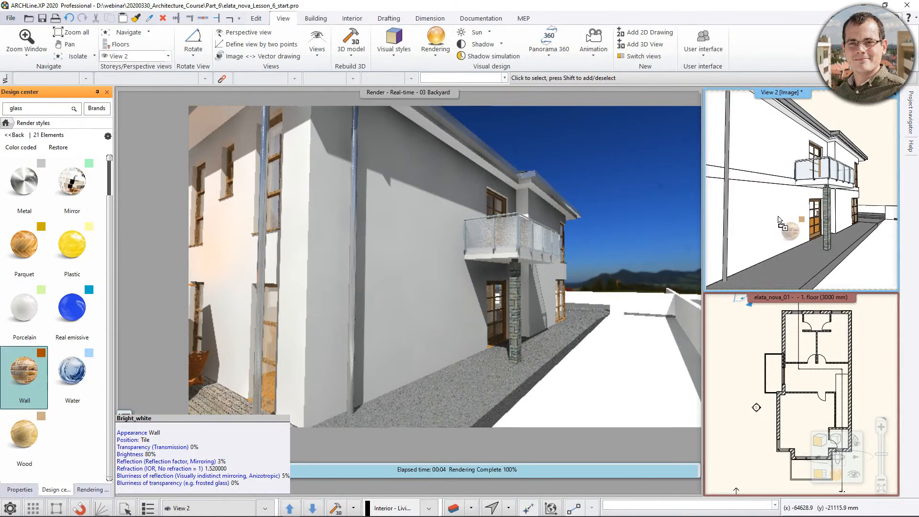
left_click_drag(779, 219, 780, 221)
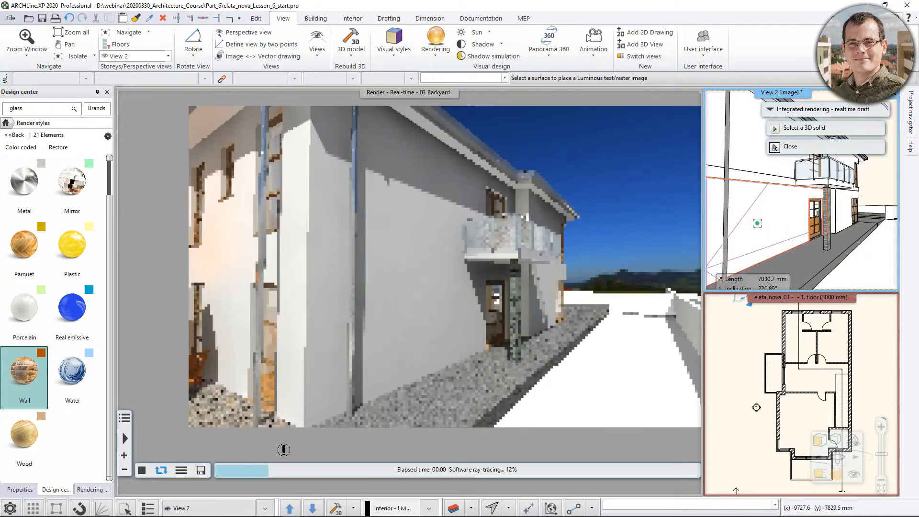
Apply the Ceiling render style to the underside of the roof eaves in View 2.
mouse_move(31, 266)
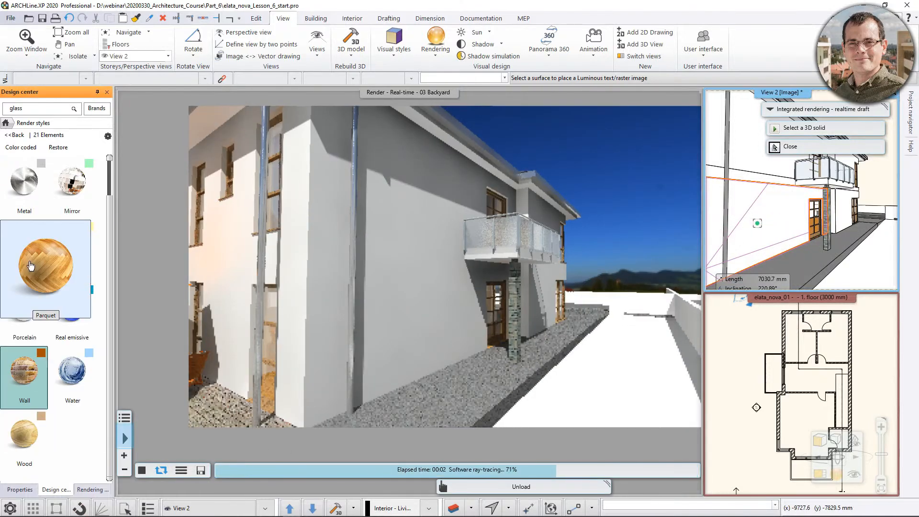
scroll(33, 273, "up", 3)
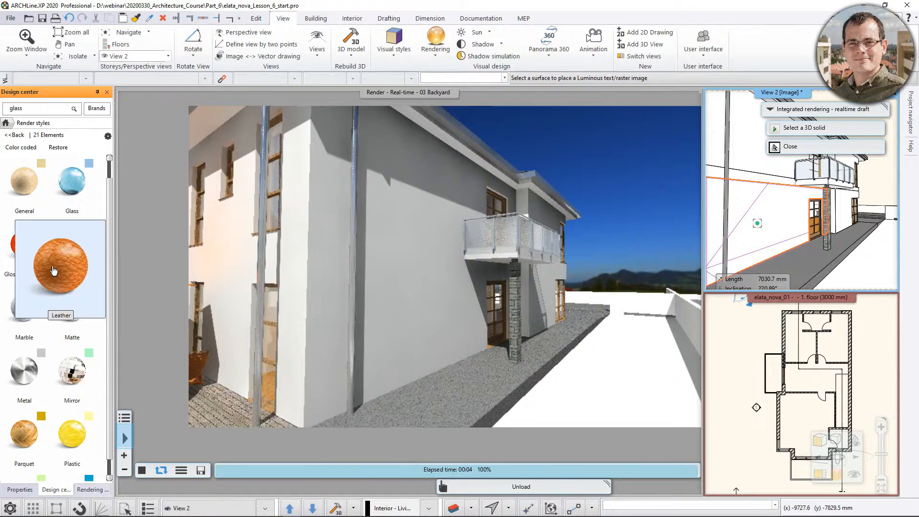
mouse_move(45, 294)
scroll(46, 301, "up", 3)
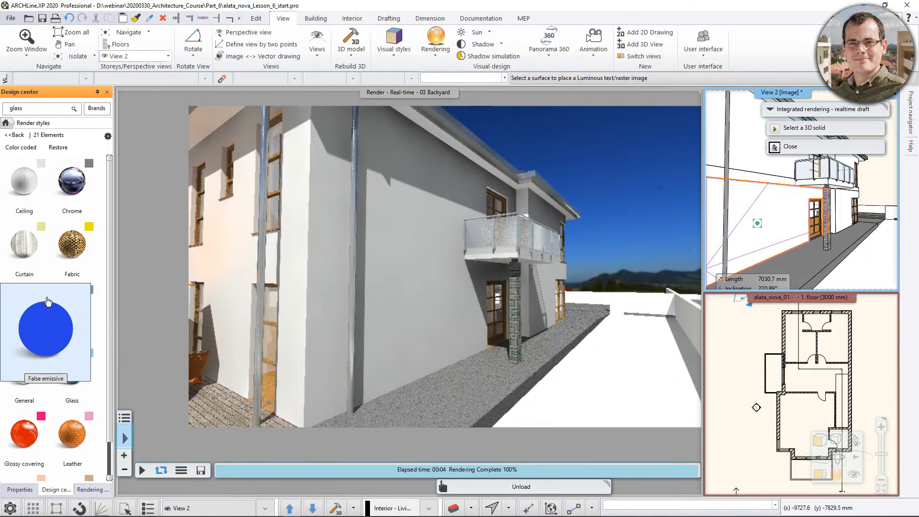
left_click_drag(24, 184, 287, 206)
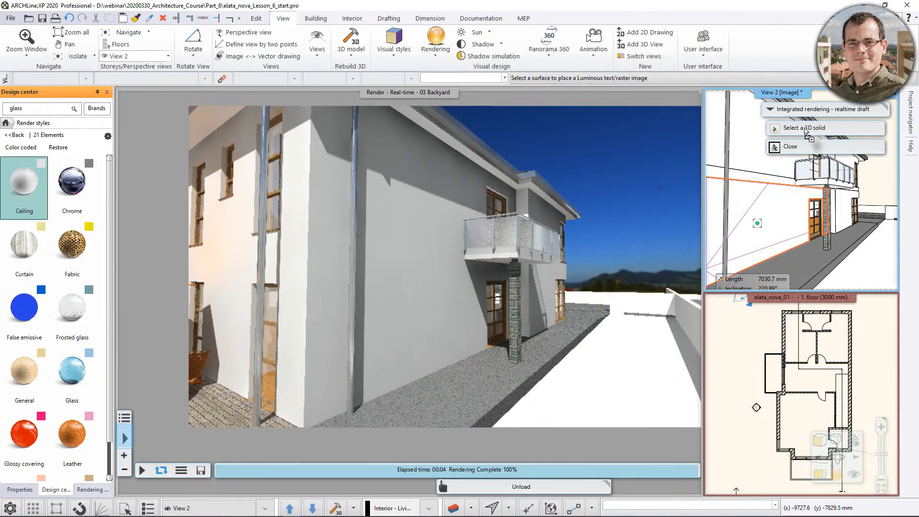
left_click_drag(754, 141, 750, 144)
middle_click_drag(743, 150, 723, 170)
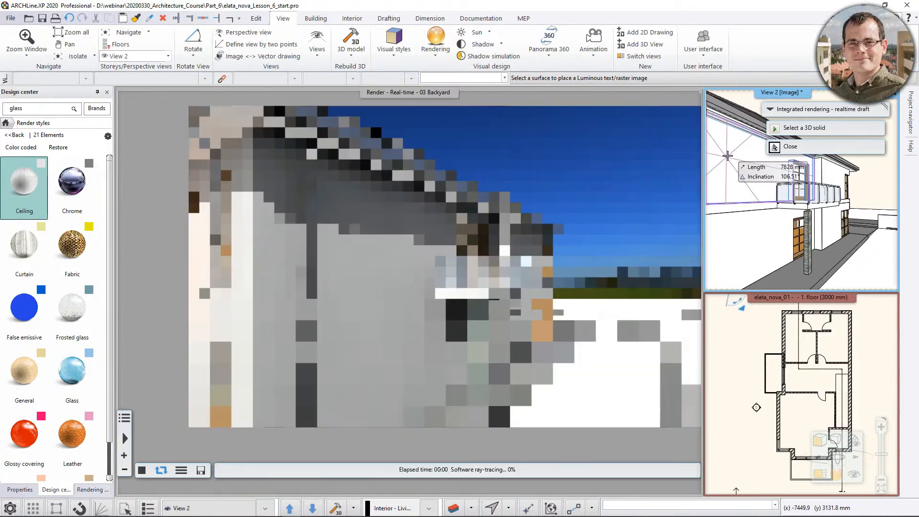
left_click(740, 126)
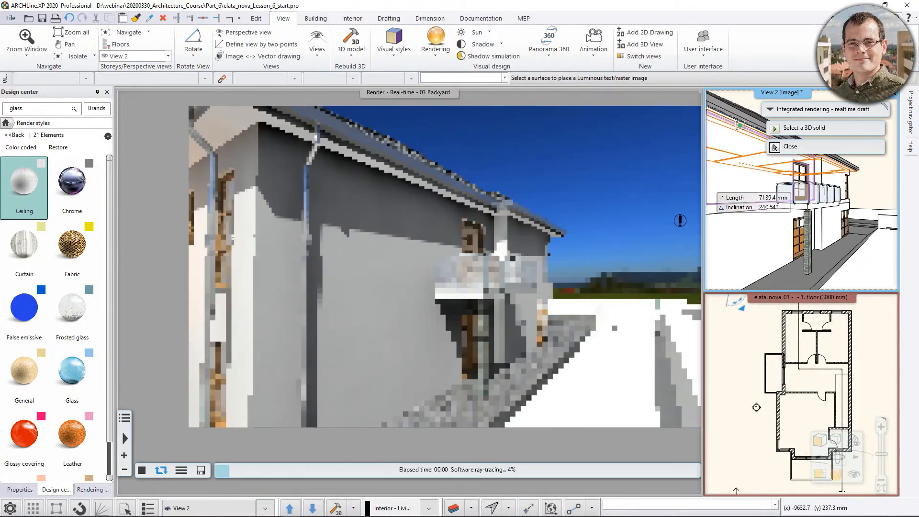
key("Escape")
Swap View 2 into the main window showing the pool side of the house, and display the render styles color coded.
middle_click_drag(610, 254, 638, 241)
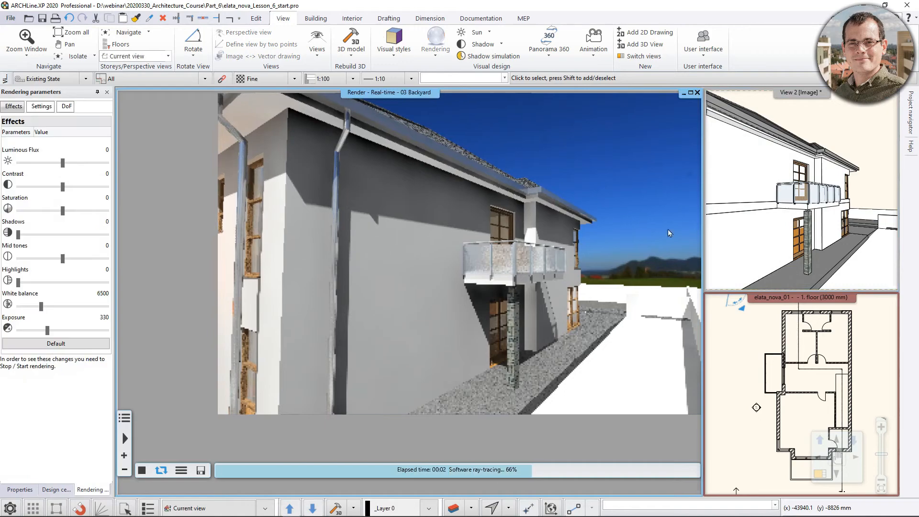
left_click(766, 209)
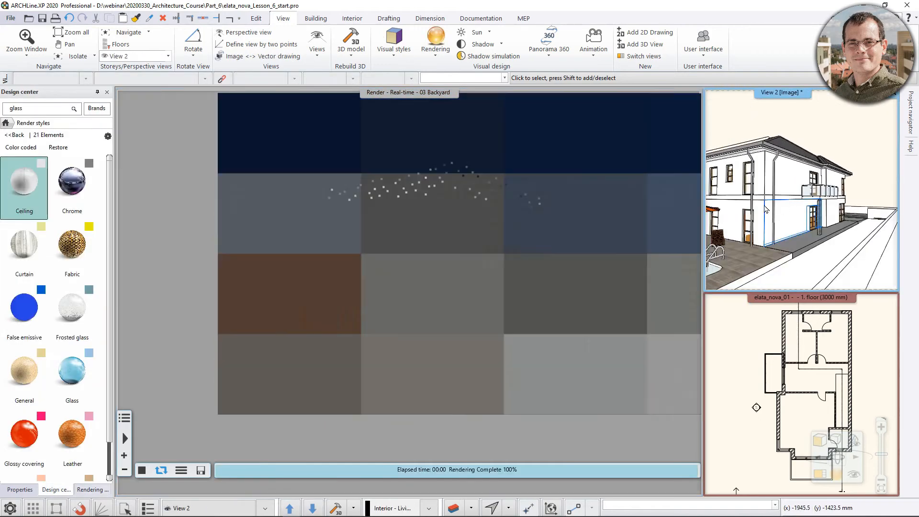
middle_click_drag(766, 209, 838, 173)
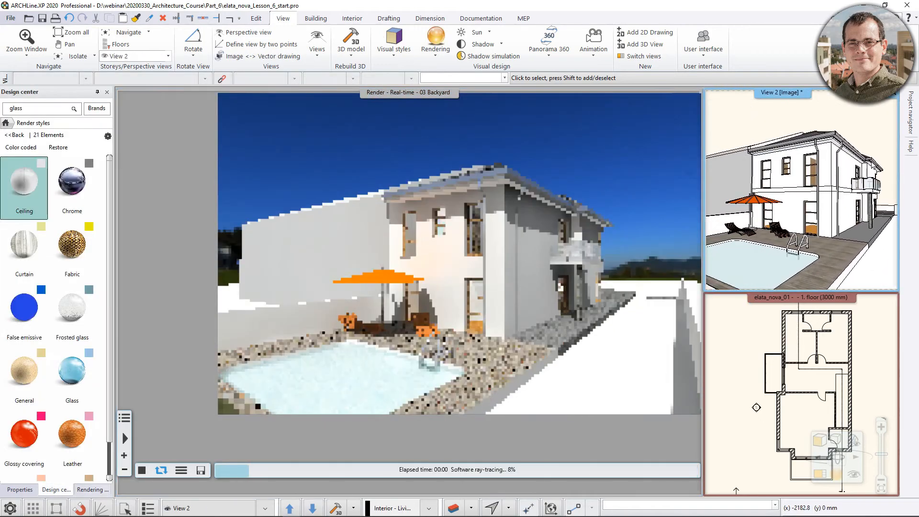
left_click(820, 475)
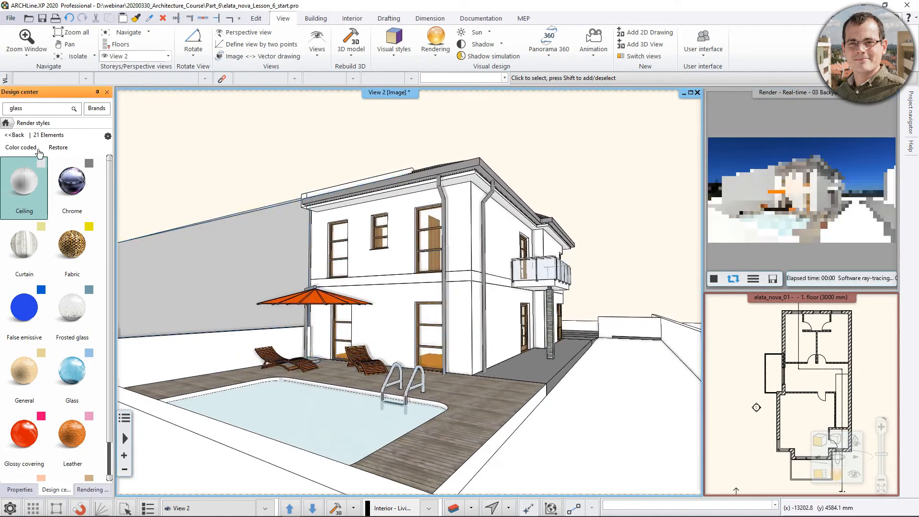
left_click(20, 149)
scroll(445, 337, "up", 3)
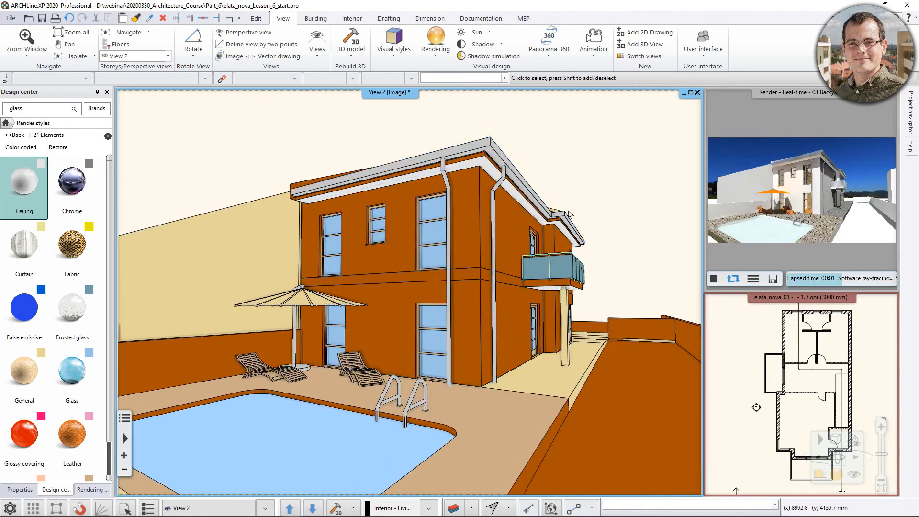
Apply the Water render style to the swimming pool's water surface.
mouse_move(66, 236)
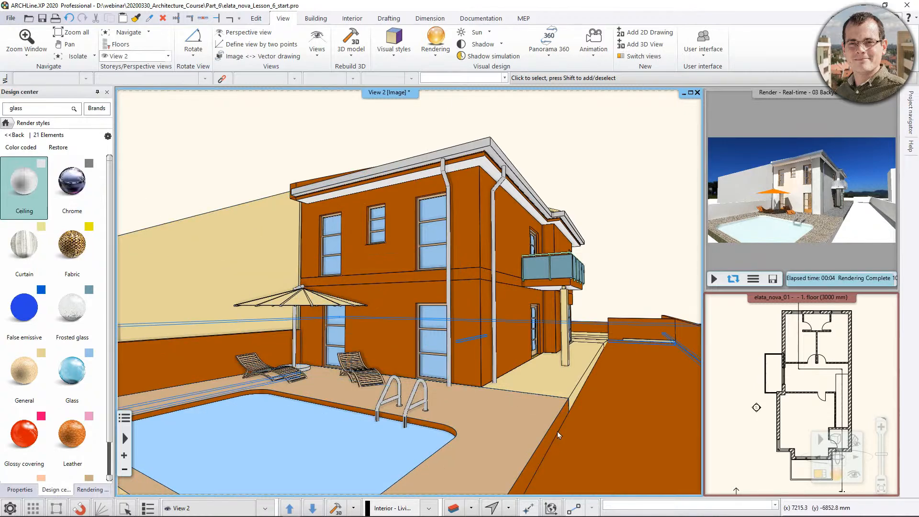
scroll(157, 430, "down", 5)
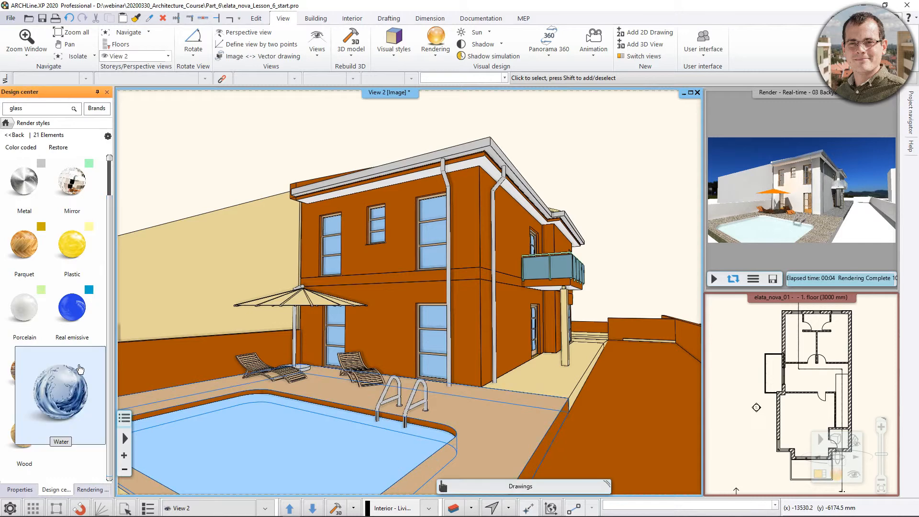
left_click_drag(72, 371, 271, 454)
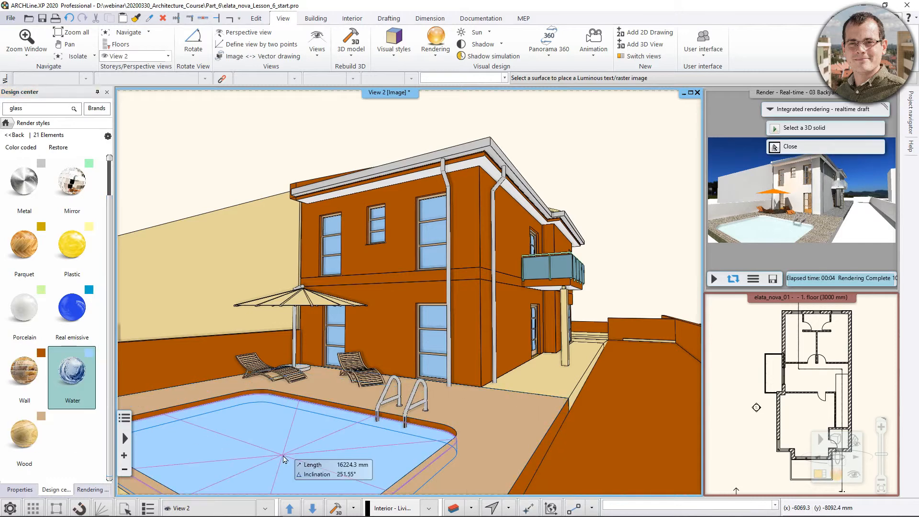
middle_click_drag(346, 441, 338, 424)
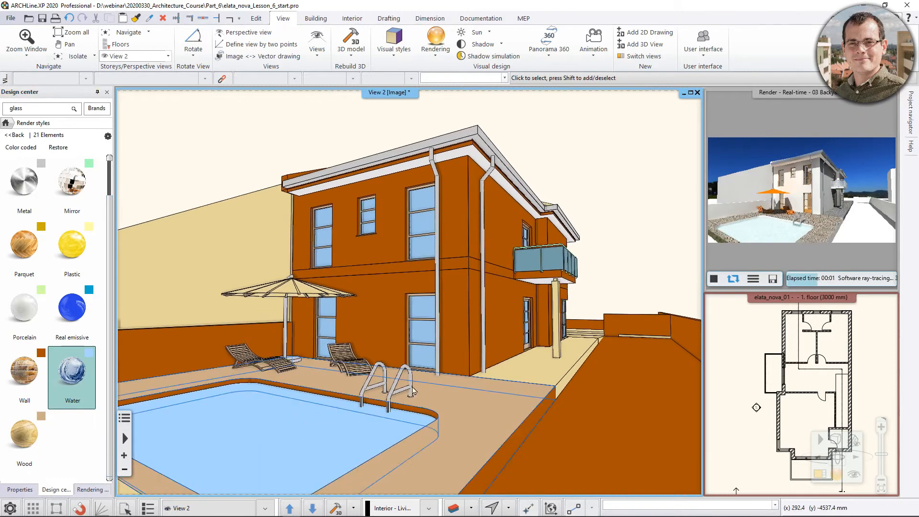
Apply the Metal render style to the pool ladder's handrails.
scroll(344, 436, "up", 4)
middle_click_drag(357, 454, 388, 353)
scroll(389, 353, "up", 5)
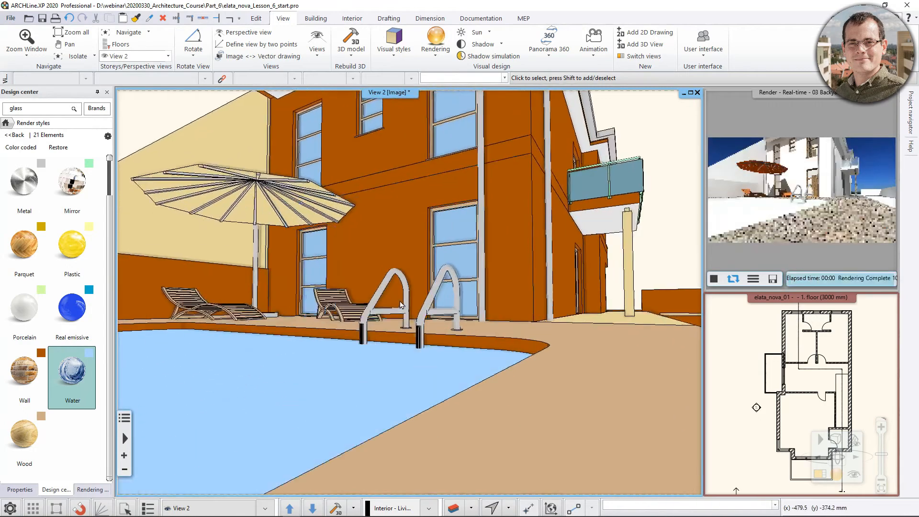
mouse_move(35, 200)
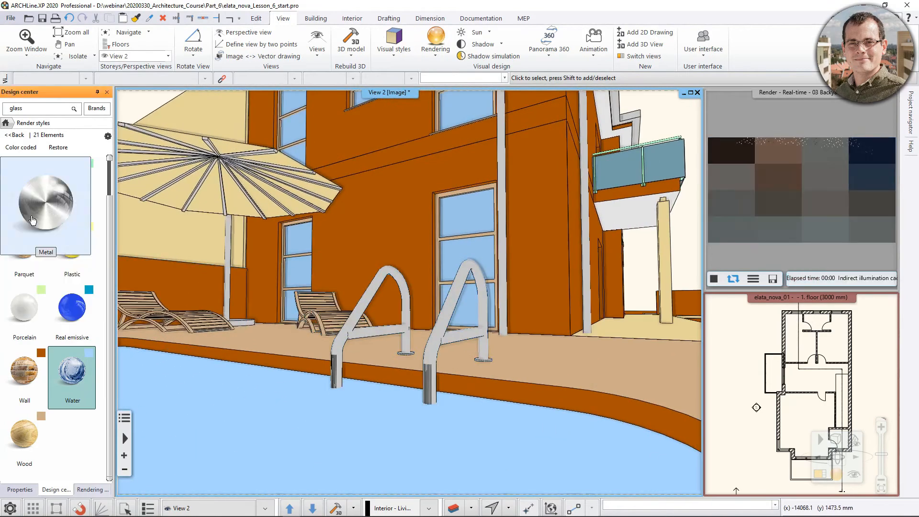
left_click_drag(35, 200, 352, 341)
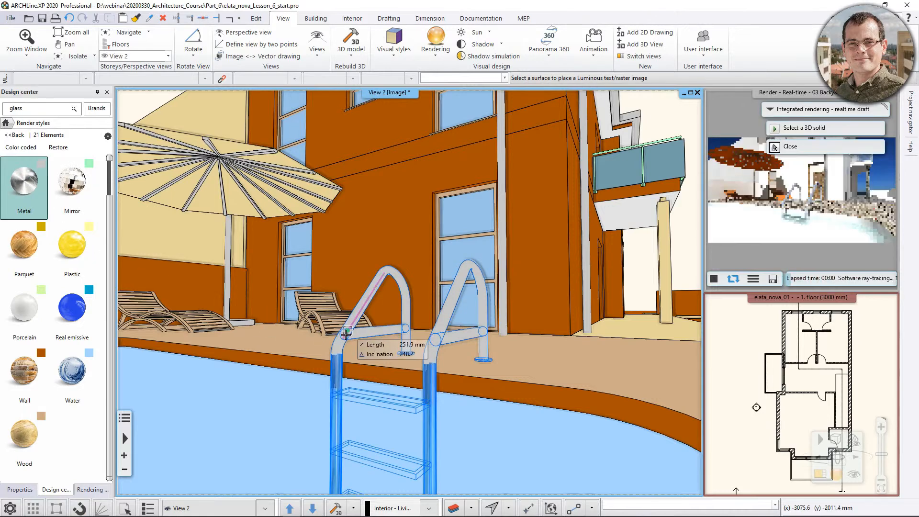
Apply the Chrome render style to the pool ladder's handrails.
scroll(62, 288, "up", 3)
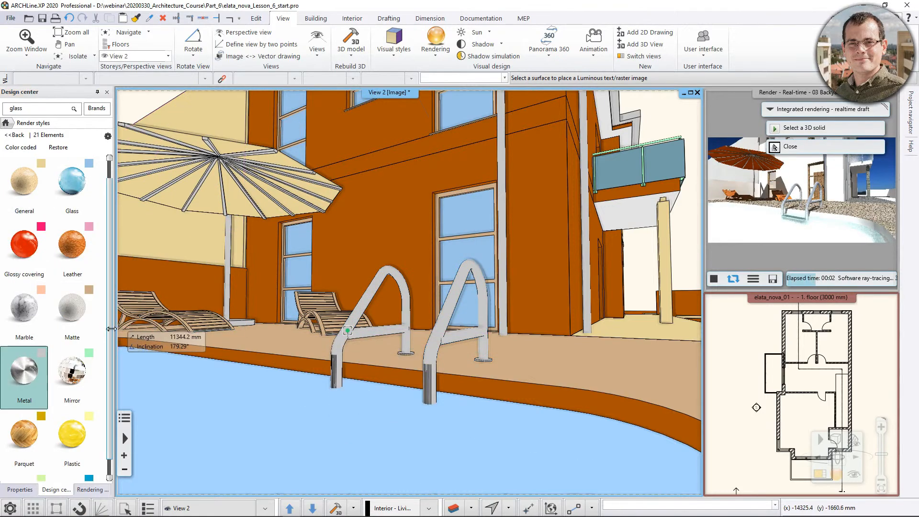
mouse_move(96, 351)
scroll(96, 351, "up", 3)
mouse_move(86, 205)
left_click_drag(78, 197, 352, 330)
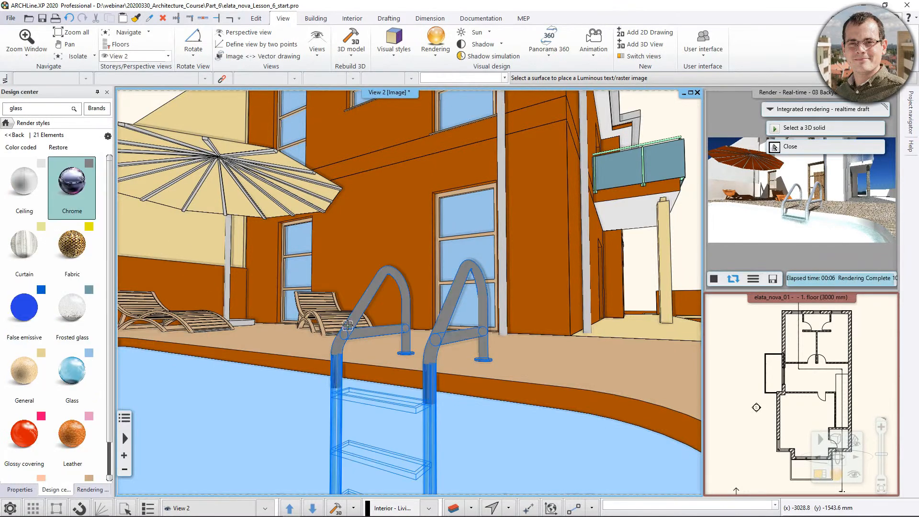
middle_click_drag(353, 349, 360, 351)
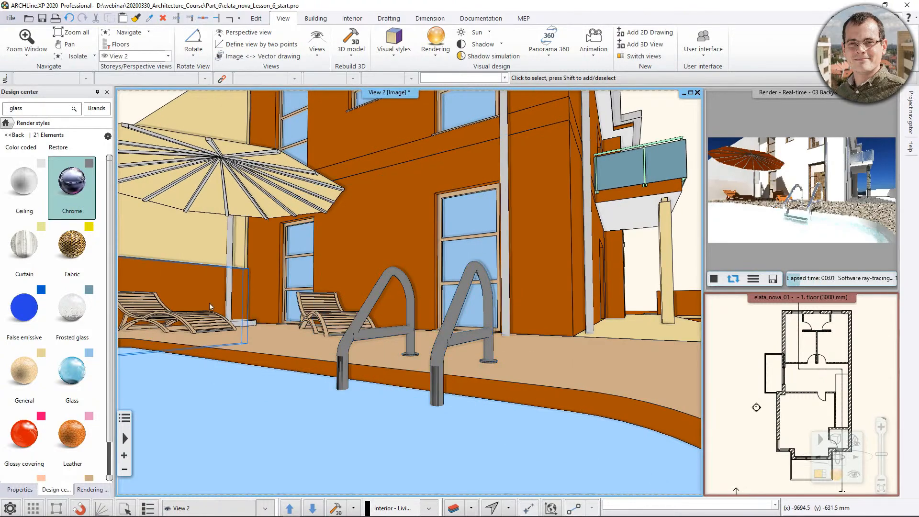
Apply the Fabric render style to the canopy of the sun umbrella beside the pool.
middle_click_drag(205, 297, 291, 315)
scroll(319, 215, "up", 3)
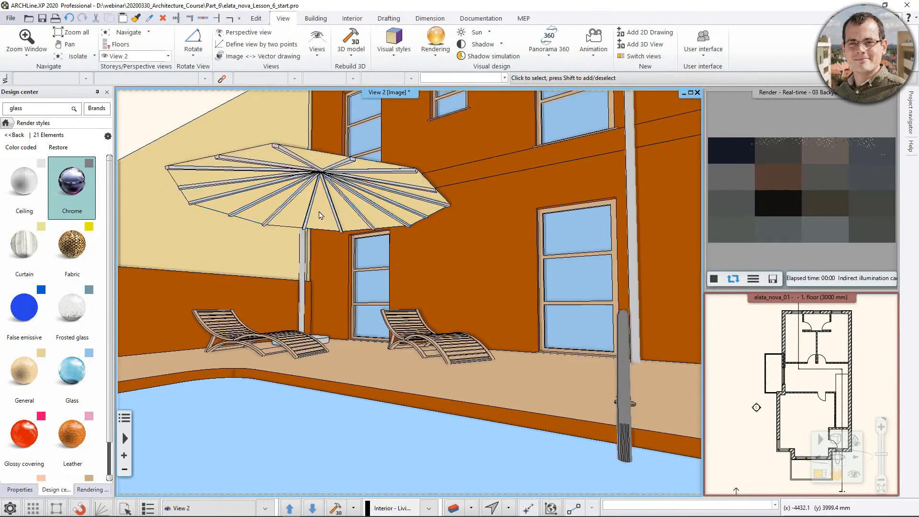
left_click_drag(75, 252, 315, 211)
scroll(329, 243, "down", 5)
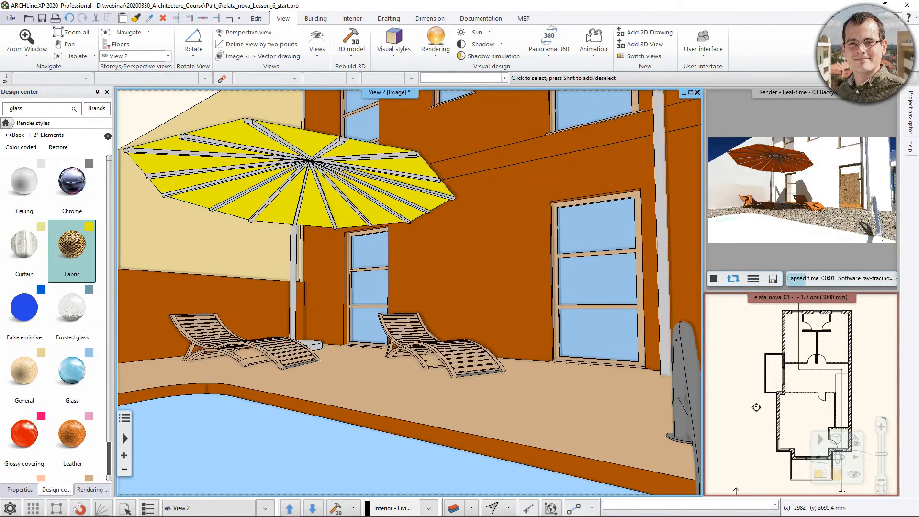
scroll(388, 257, "down", 2)
middle_click_drag(565, 193, 597, 304)
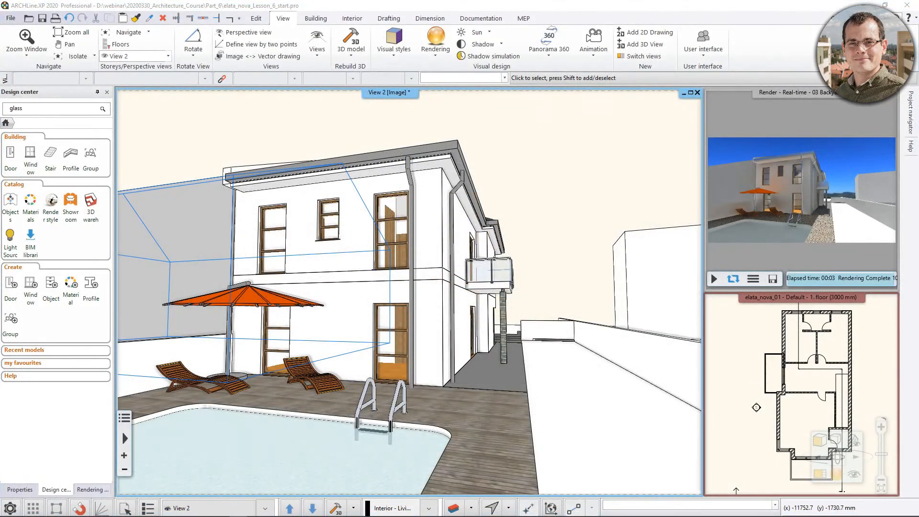
Examine the house's front facade in the enlarged real-time rendering, and return View 2 to the main window.
middle_click_drag(504, 258, 358, 327)
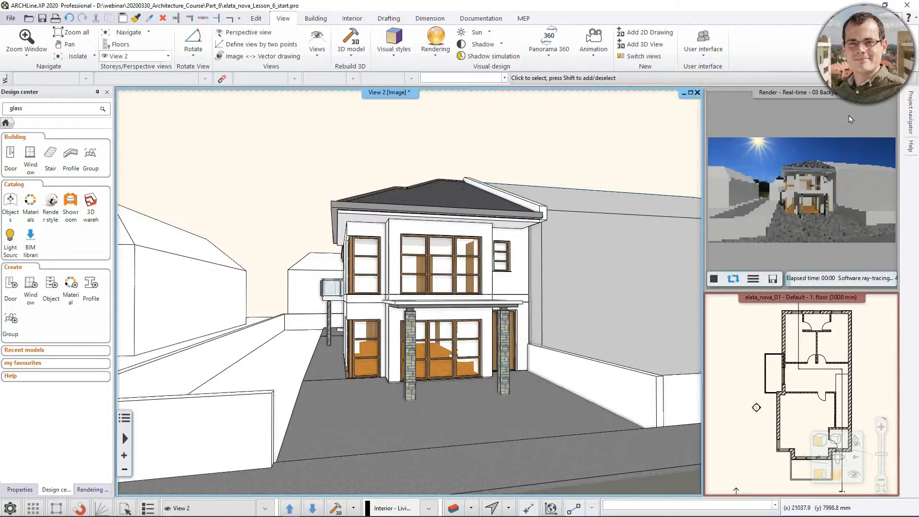
left_click(857, 103)
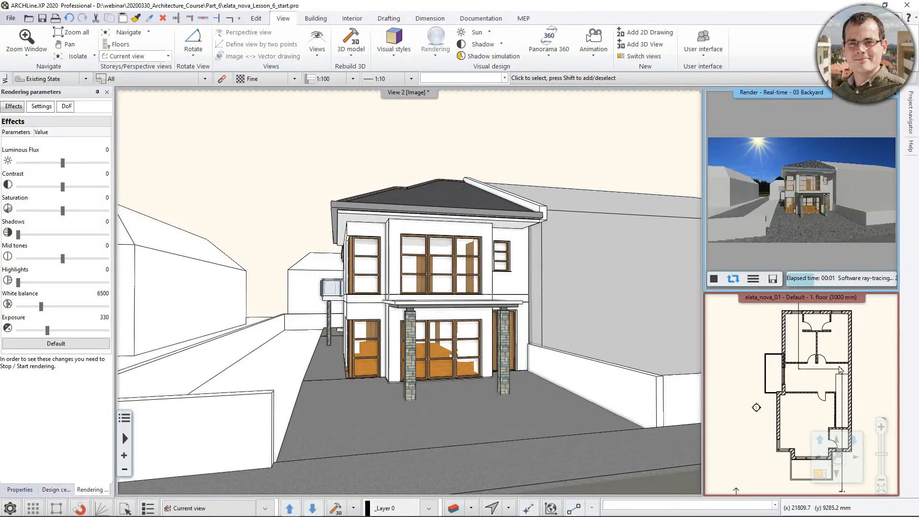
left_click(820, 474)
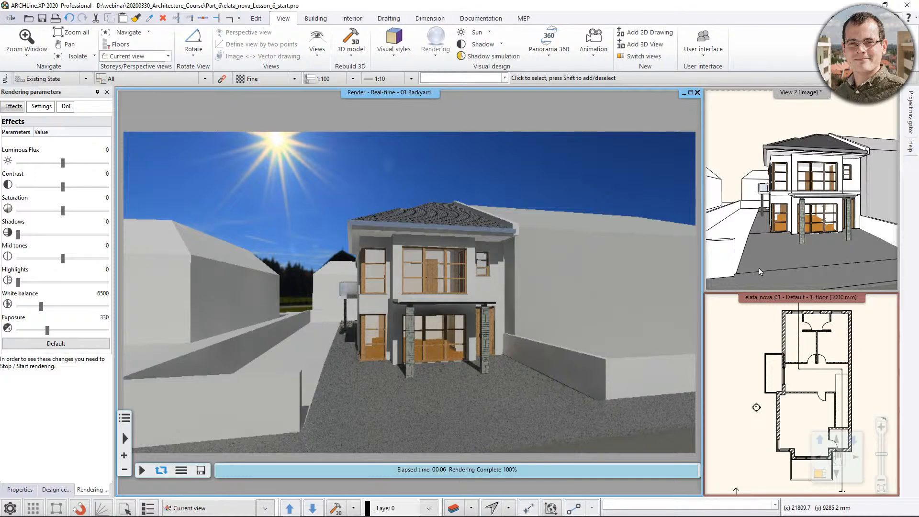
left_click(832, 115)
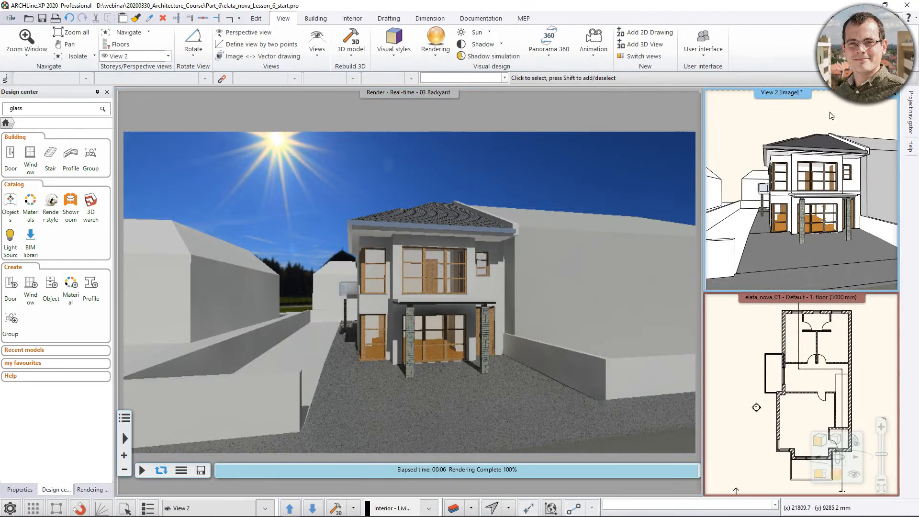
left_click(820, 474)
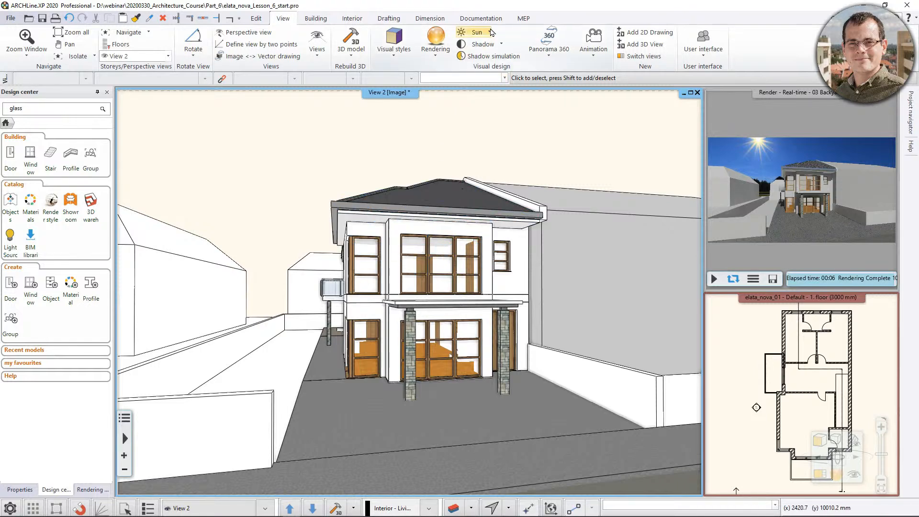
Display the heliodon around the house in View 2 and rotate the sun path along its horizon circle toward the attached neighbouring building.
left_click(491, 32)
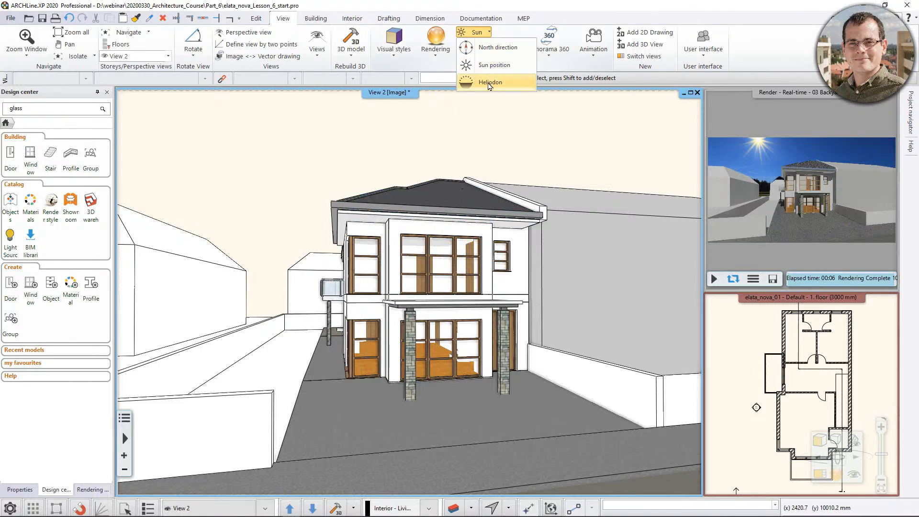
left_click(489, 85)
middle_click_drag(429, 161, 316, 352)
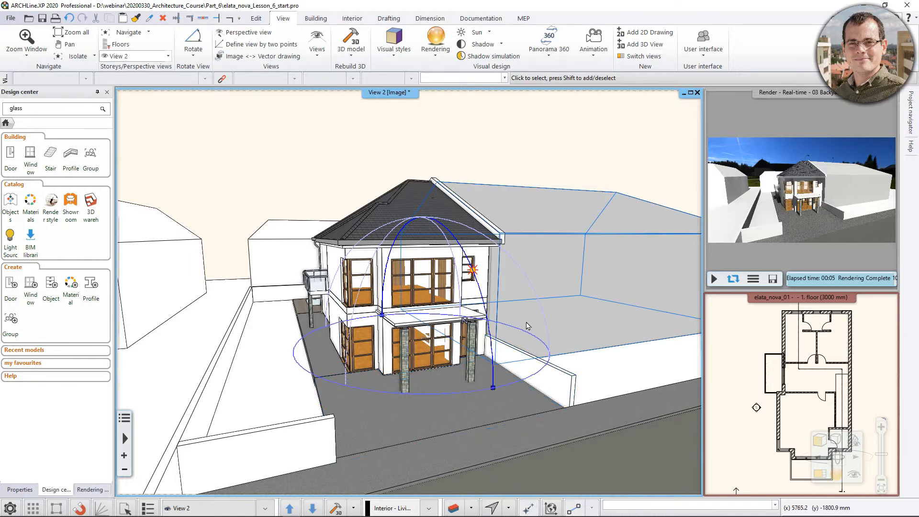
left_click(493, 389)
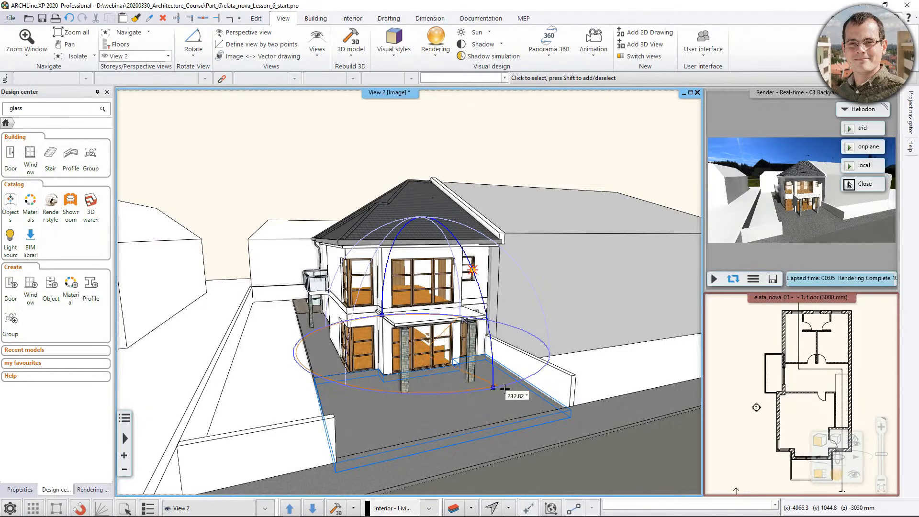
left_click(524, 386)
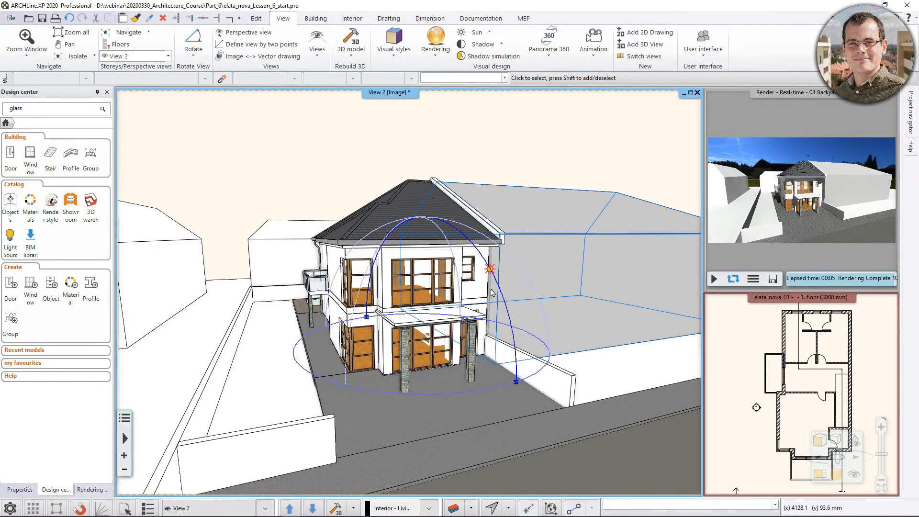
Move the sun along its path to about 116°, in front of the roof, and update the real-time rendering with the front facade in view.
left_click(490, 270)
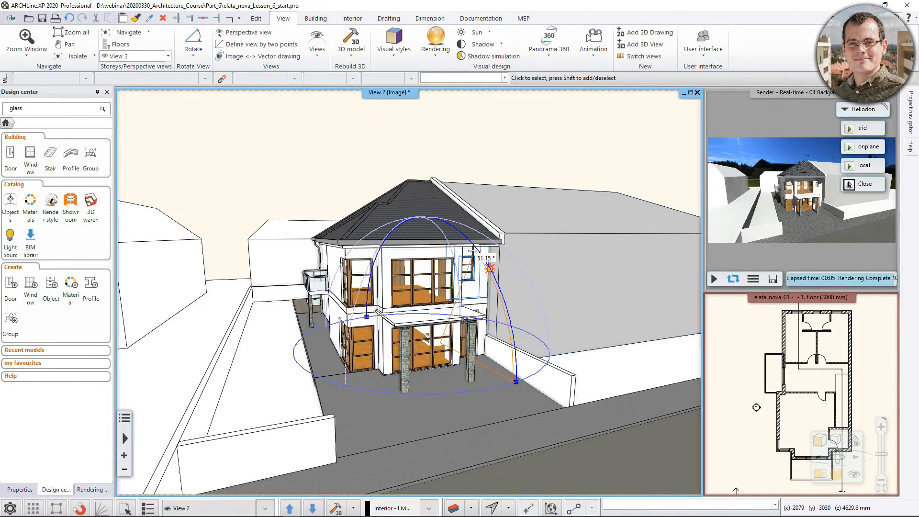
left_click(390, 223)
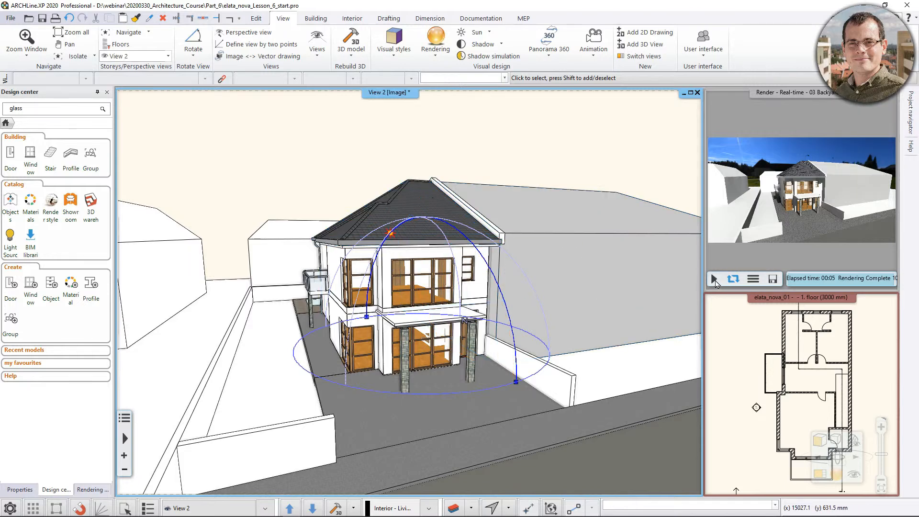
middle_click_drag(530, 315, 517, 301)
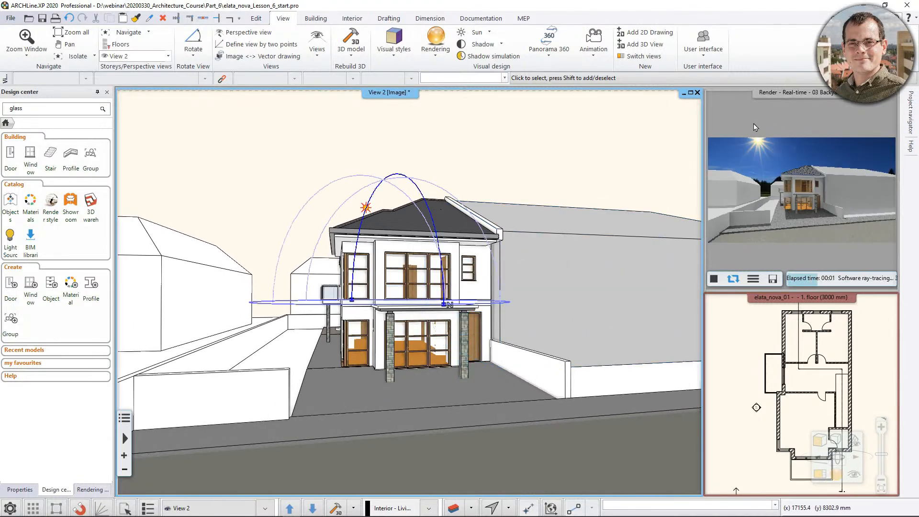
Bring the real-time rendering into the main window and examine the sunlight on the front facade.
left_click(819, 475)
left_click(820, 475)
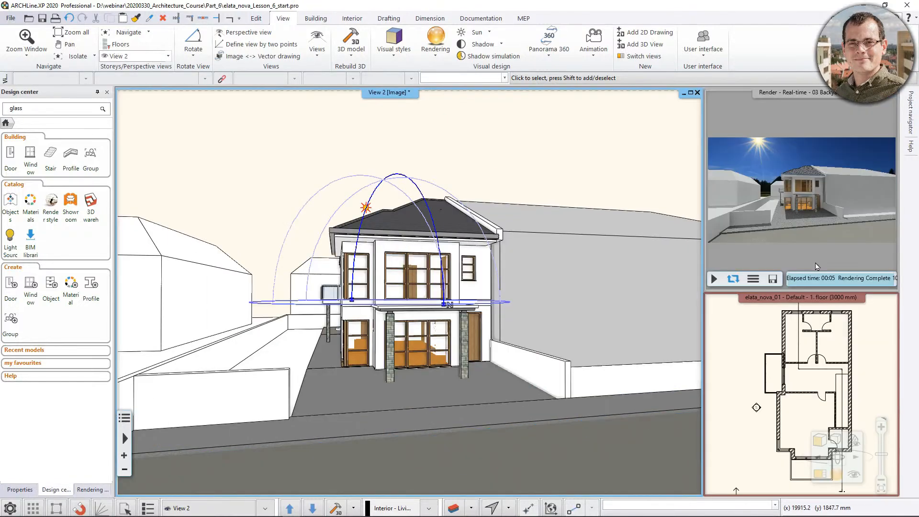
left_click(820, 232)
left_click(819, 475)
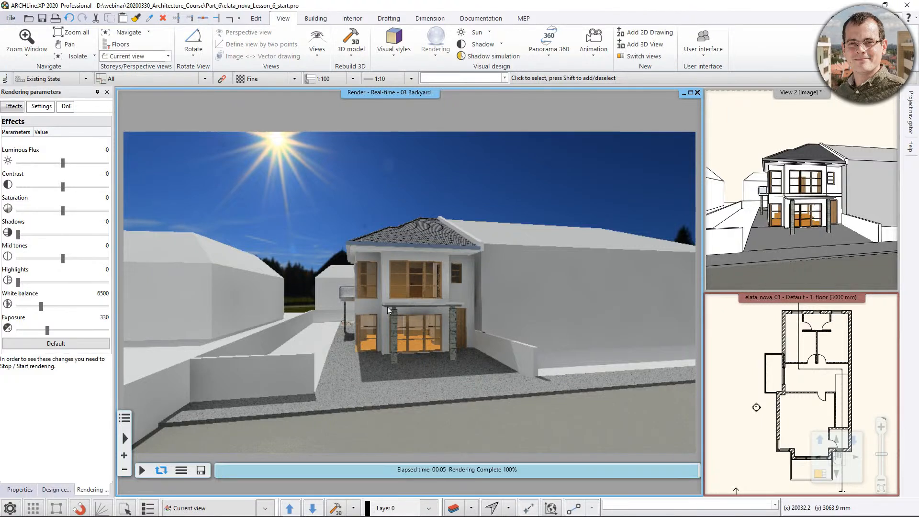
Reapply the heliodon in View 2, check the front facade's lighting from a higher viewpoint, hide the heliodon and return View 2 to the main window.
left_click(772, 123)
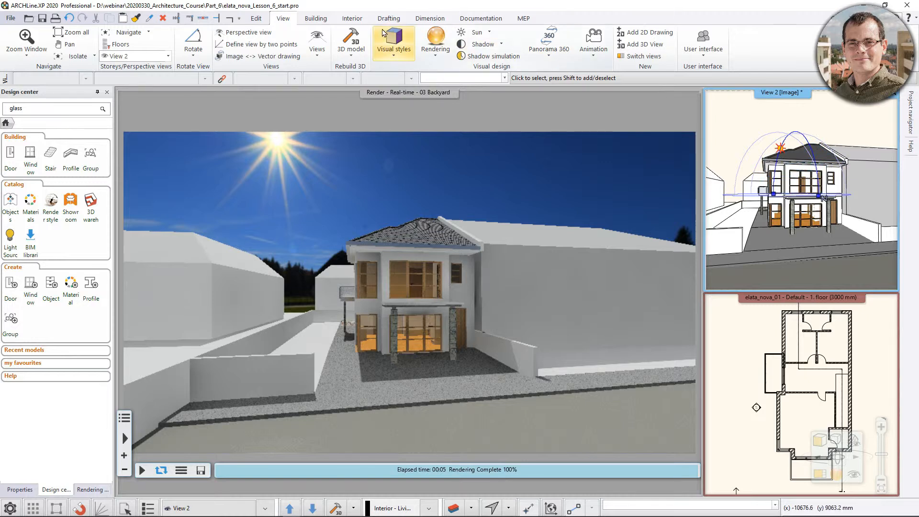
left_click(477, 32)
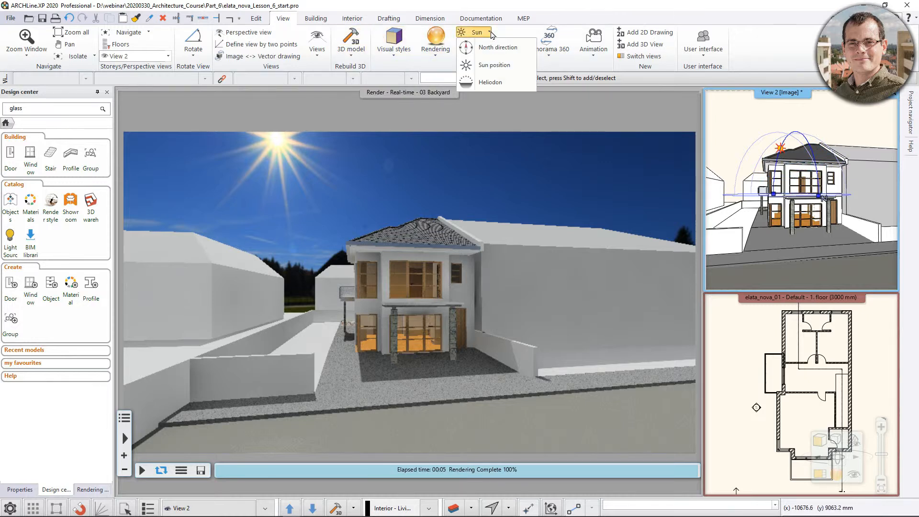
left_click(487, 84)
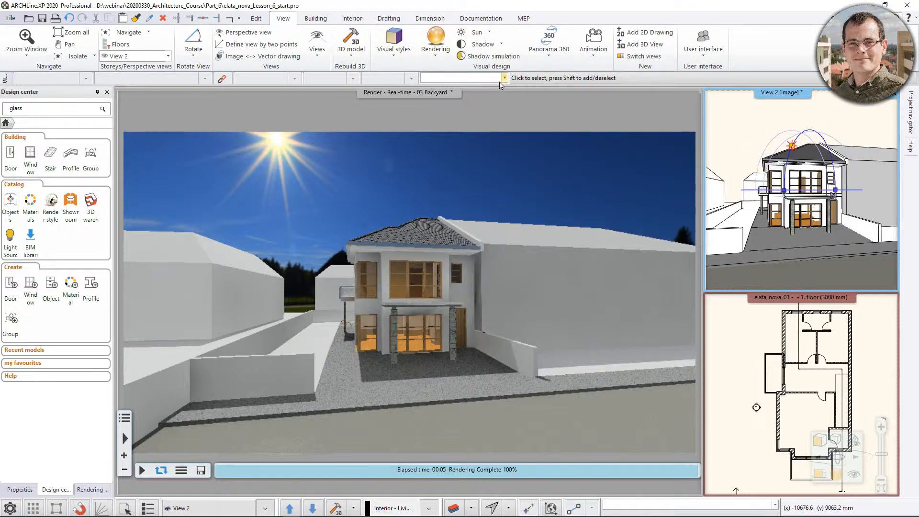
middle_click_drag(820, 136, 802, 125)
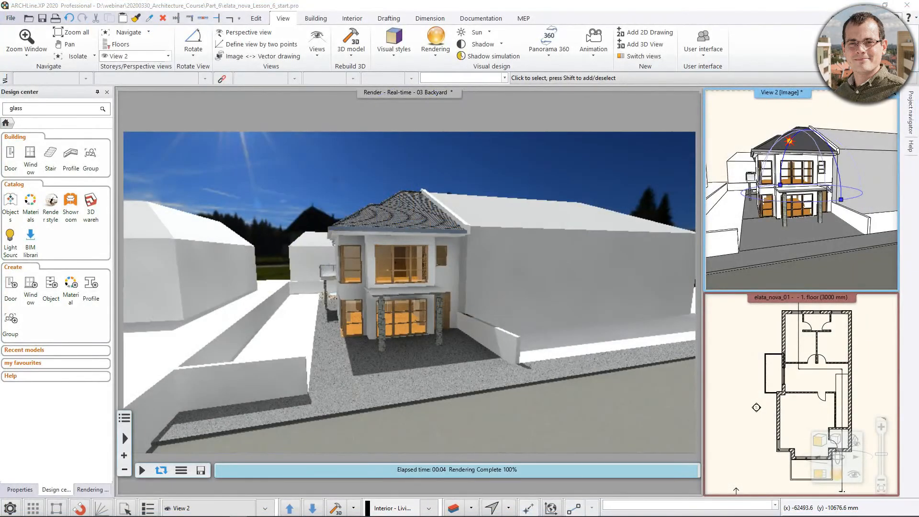
left_click(848, 114)
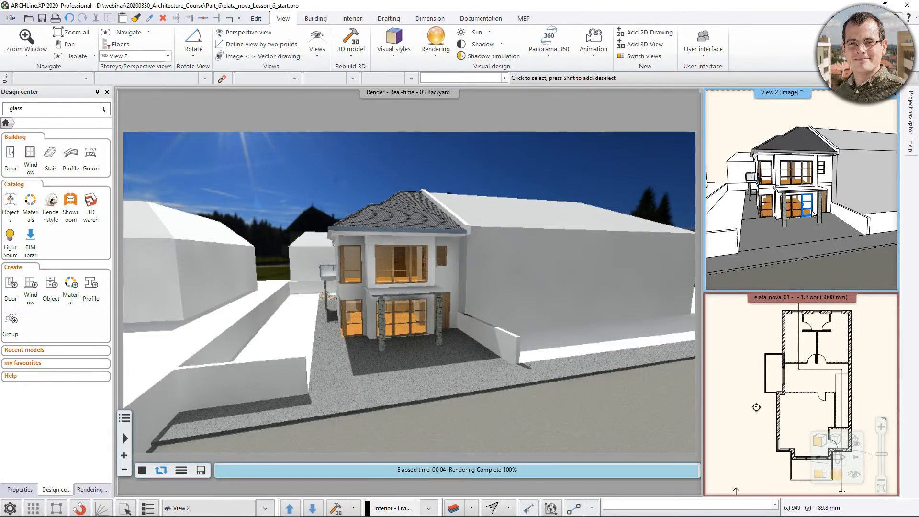
left_click(821, 475)
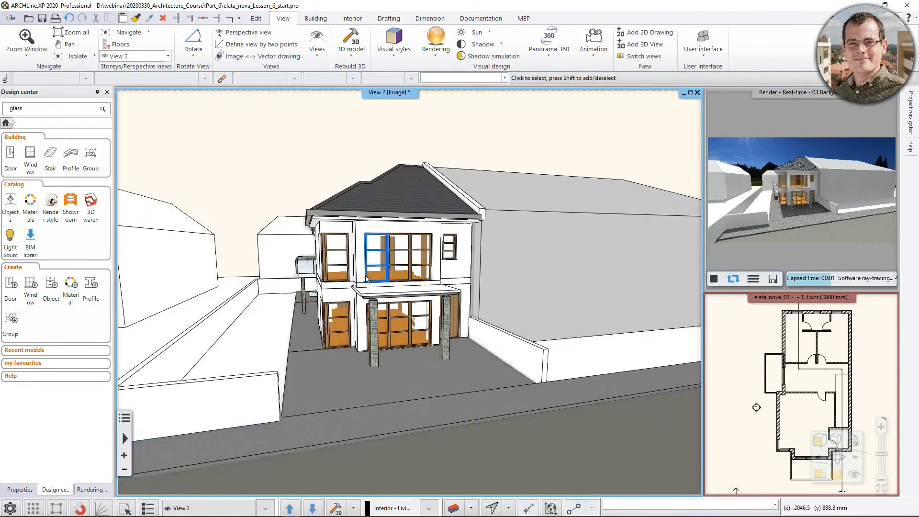
Find the material of the stone column under the balcony and filter the model's materials by "stonewall".
middle_click_drag(341, 267, 437, 317)
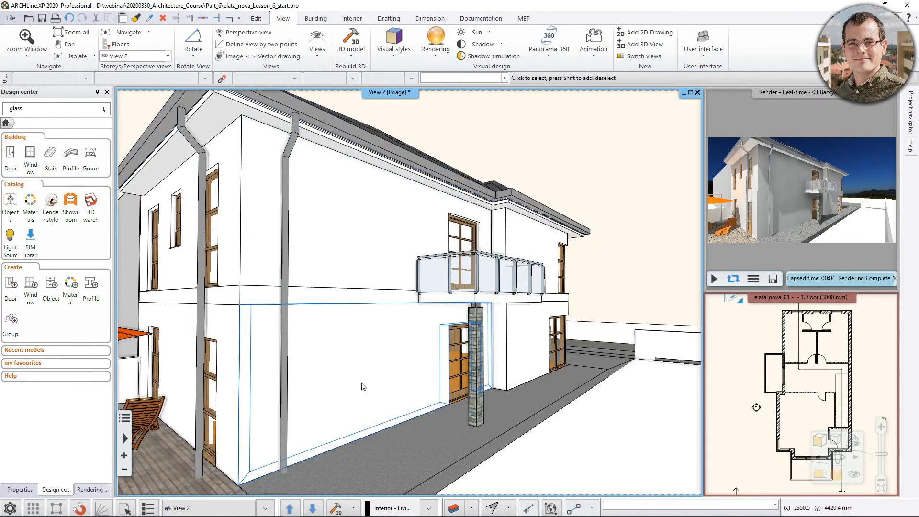
right_click(478, 345)
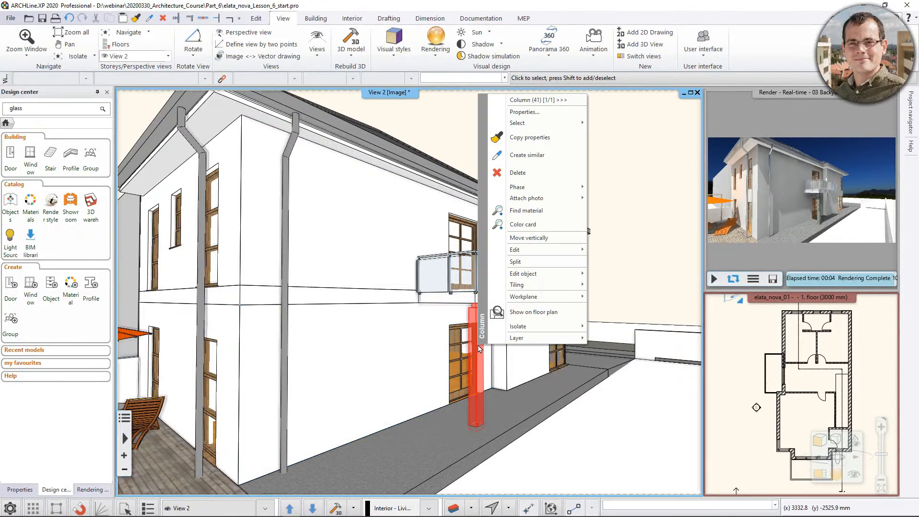
left_click(515, 211)
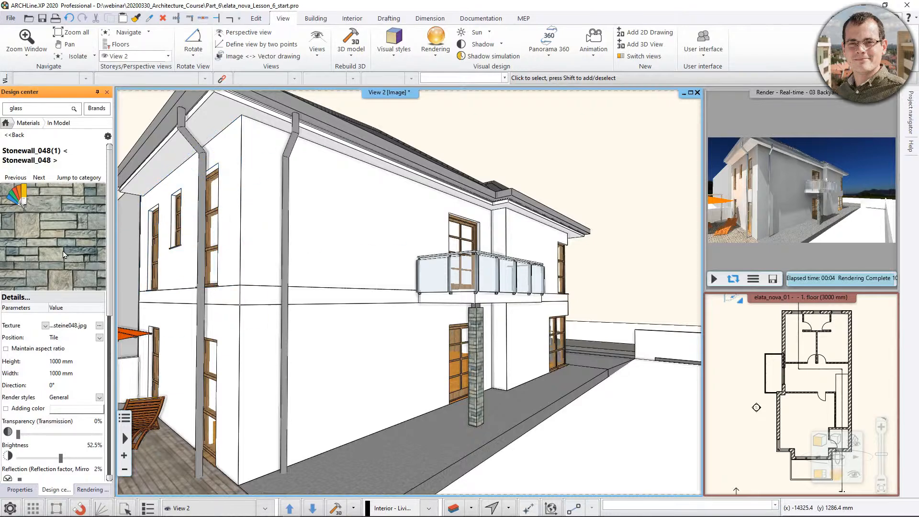
left_click(16, 135)
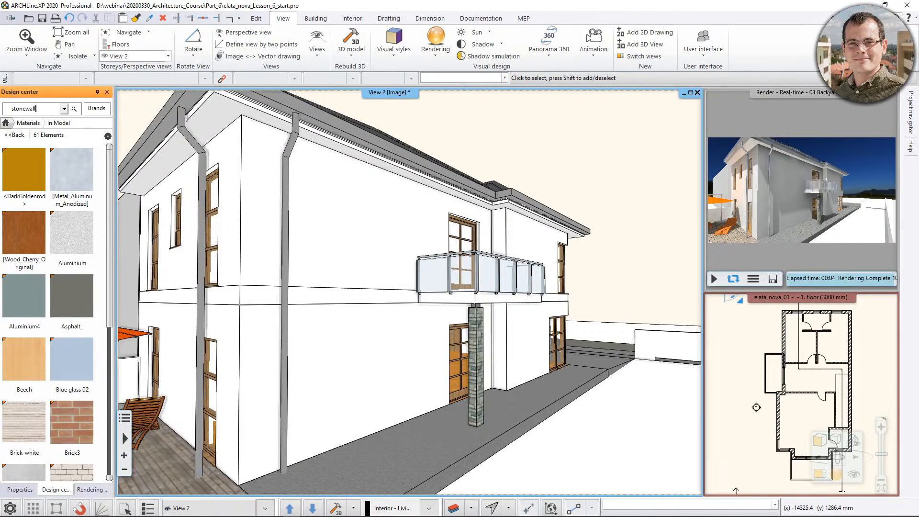
left_click(73, 109)
Replace the side material of the slab between the two storeys with Stonewall_048 on that object only.
mouse_move(25, 170)
left_mouse_down()
mouse_move(369, 321)
mouse_move(359, 298)
left_mouse_up()
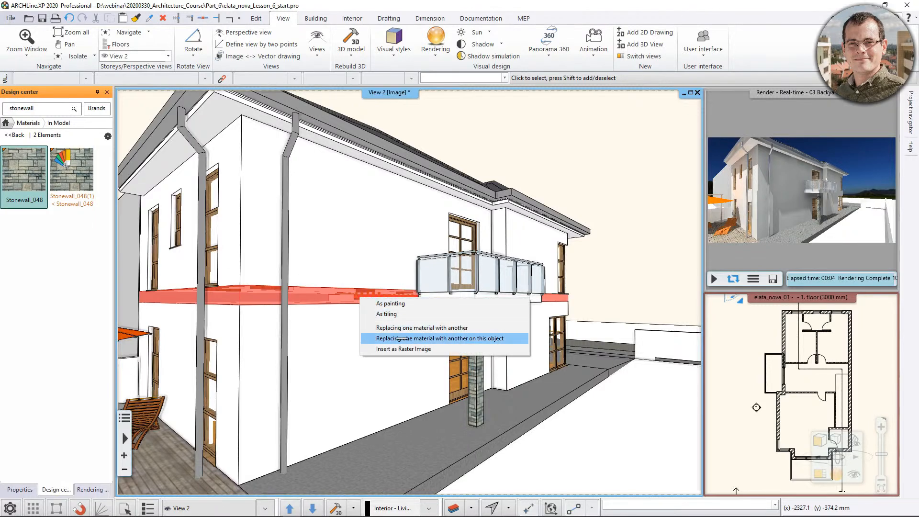
left_click(401, 339)
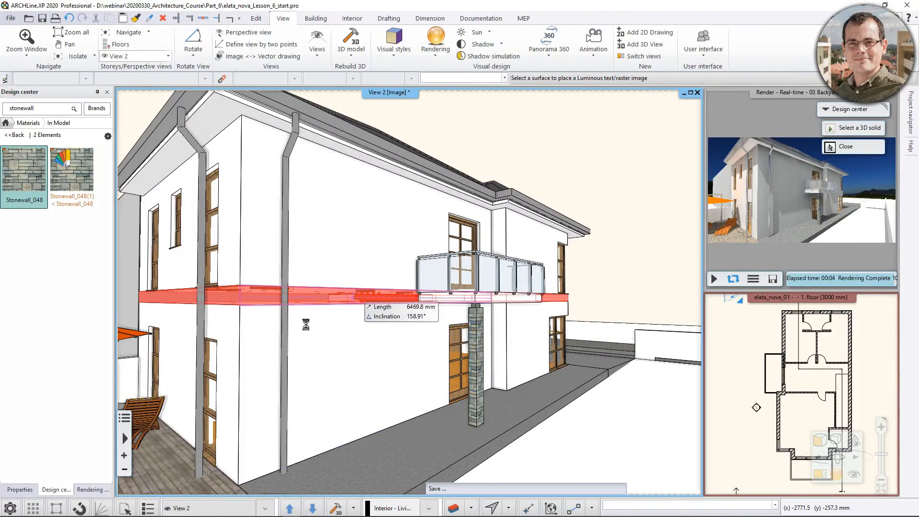
middle_click_drag(218, 288, 364, 307)
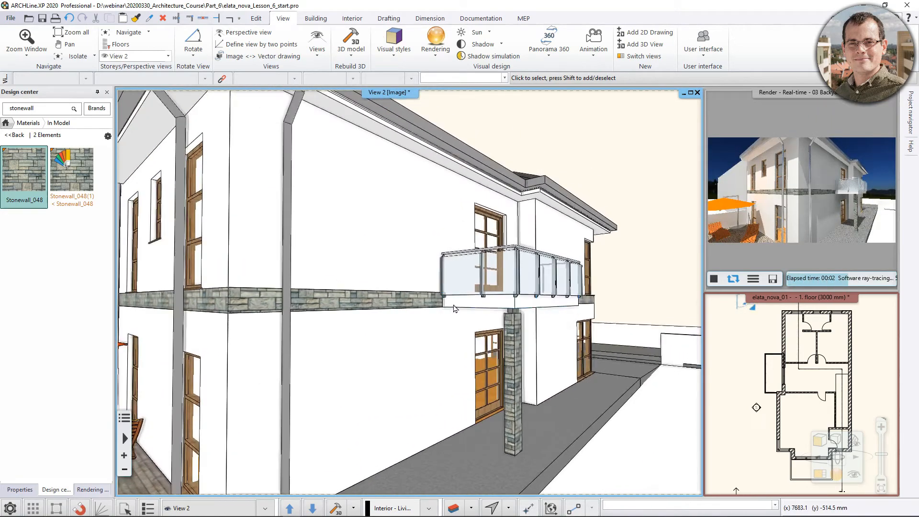
Check the slab's surface materials in its properties, close them without changes and undo the Stonewall_048 replacement.
left_click(364, 307)
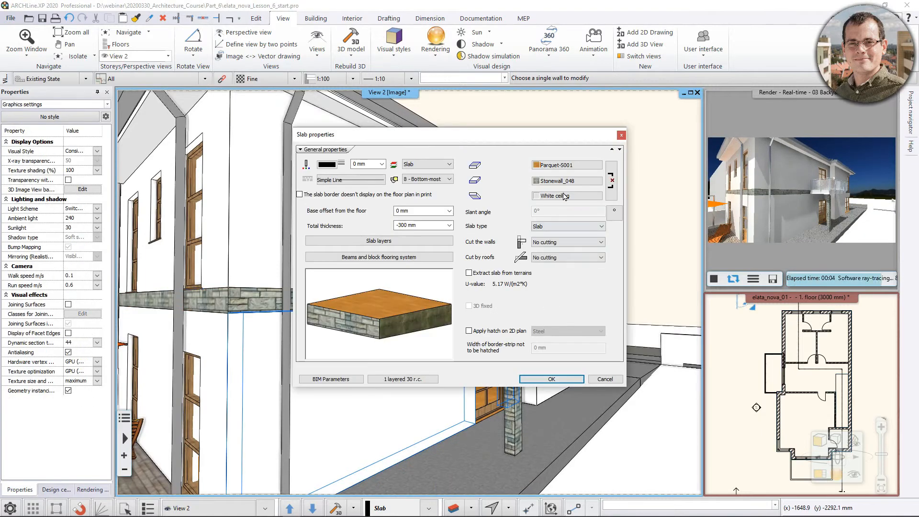
left_click(618, 380)
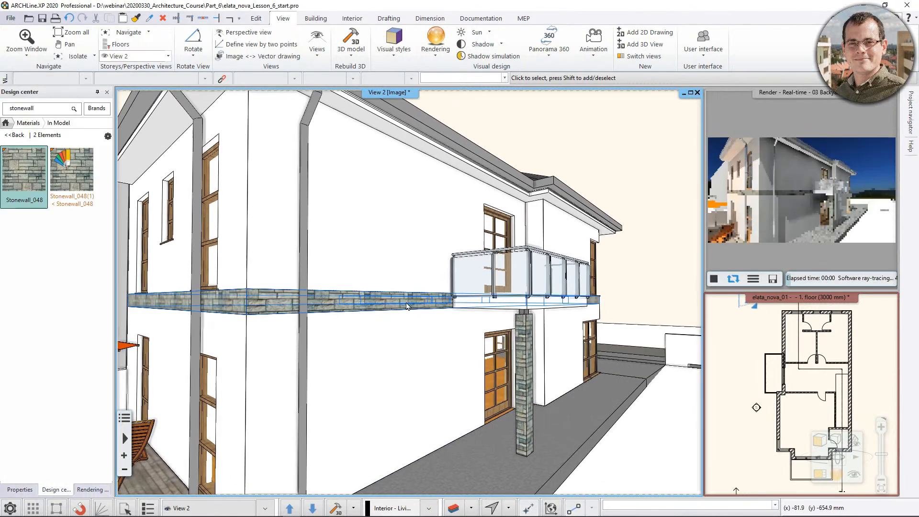
key("ctrl+z")
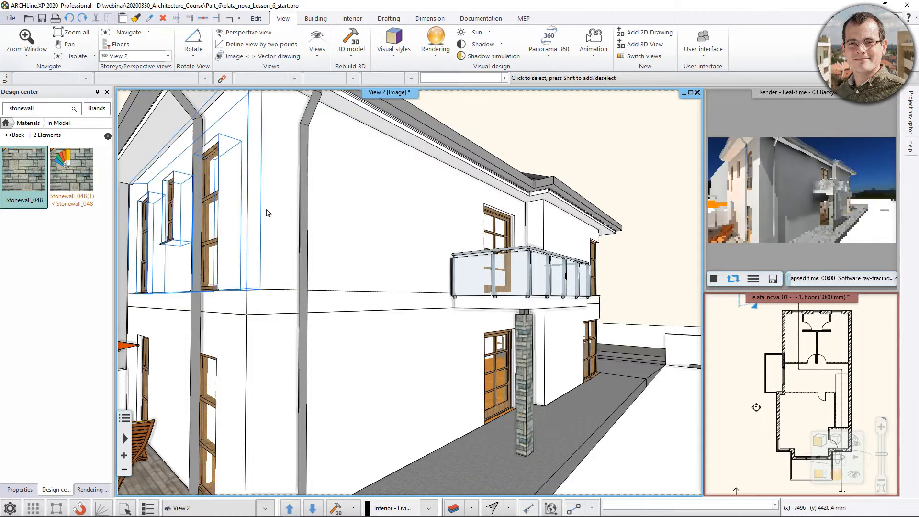
Apply Stonewall_048 as painting to the balcony-side facade, covering the upper wall, the slab edge and the ground-floor wall.
scroll(320, 233, "down", 2)
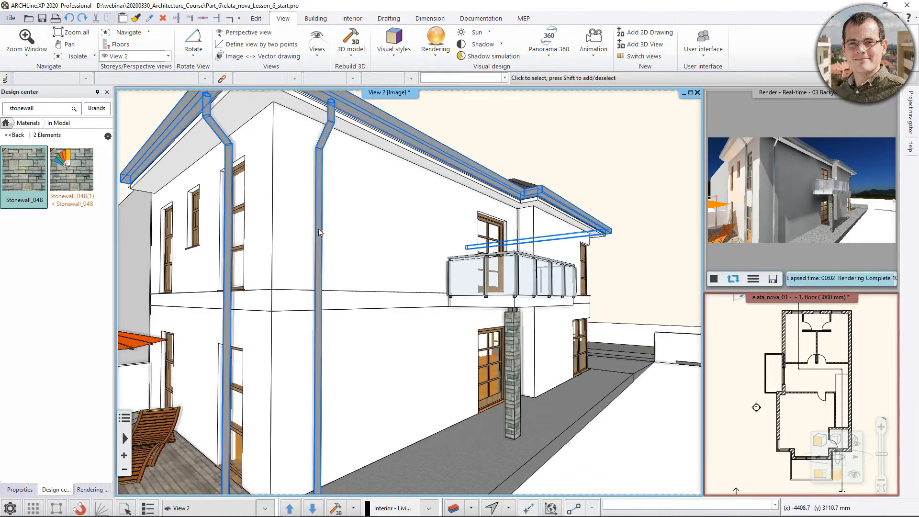
scroll(320, 233, "down", 1)
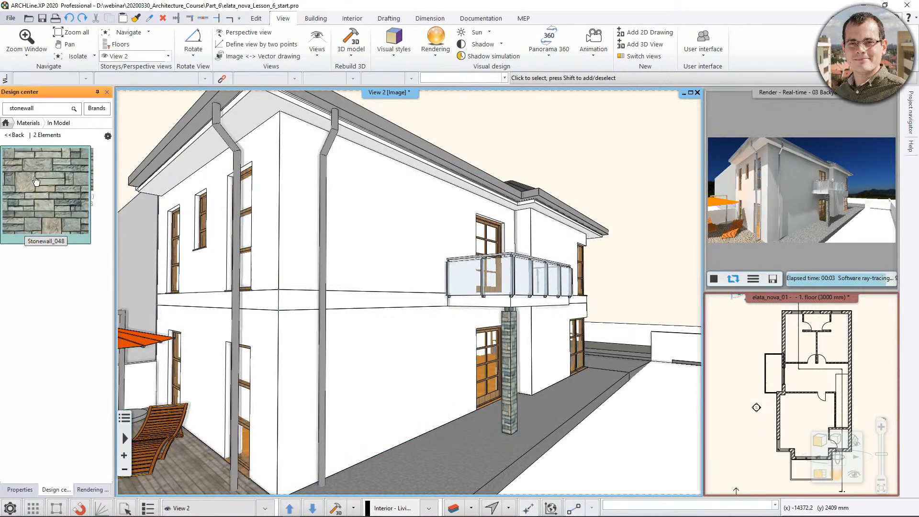
mouse_move(24, 173)
left_mouse_down()
mouse_move(206, 225)
mouse_move(361, 230)
left_mouse_up()
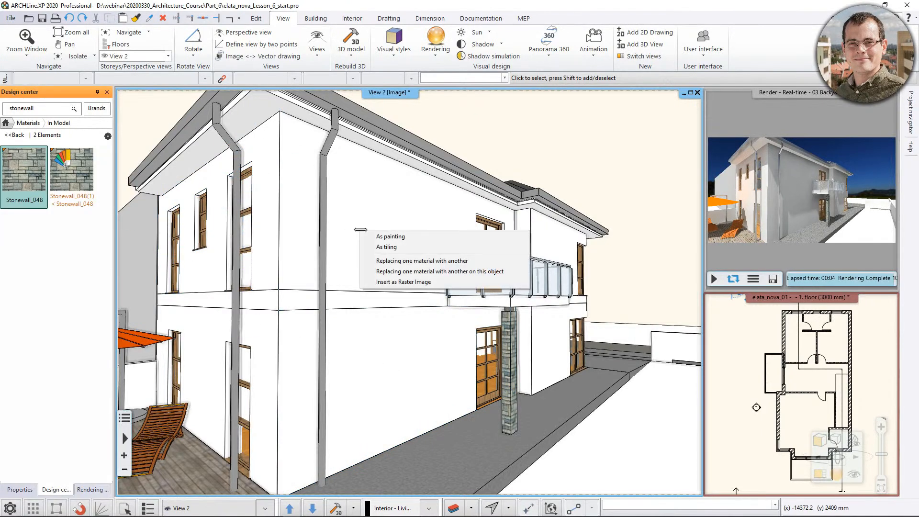
left_click(380, 237)
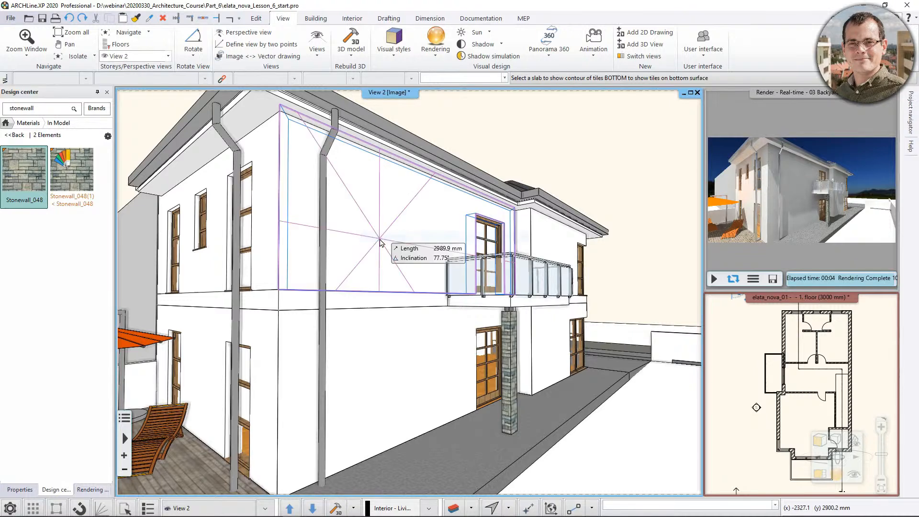
left_click(406, 286)
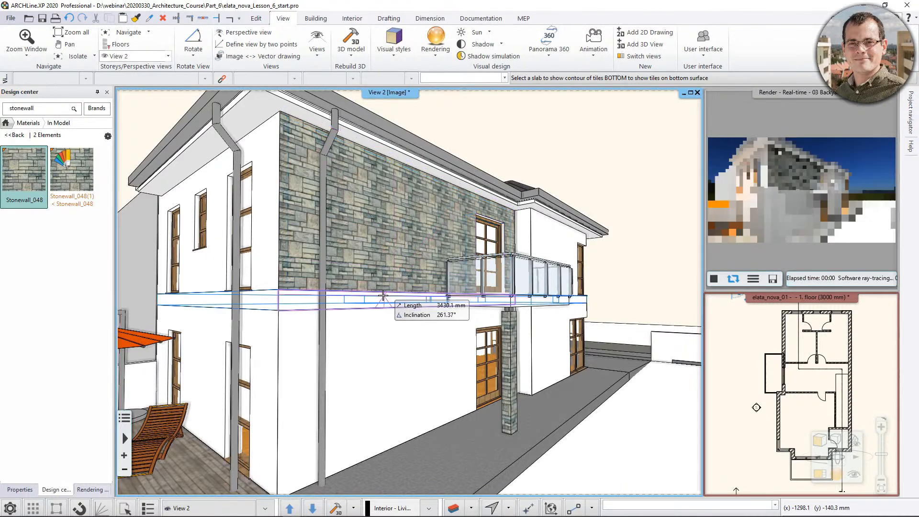
left_click(392, 359)
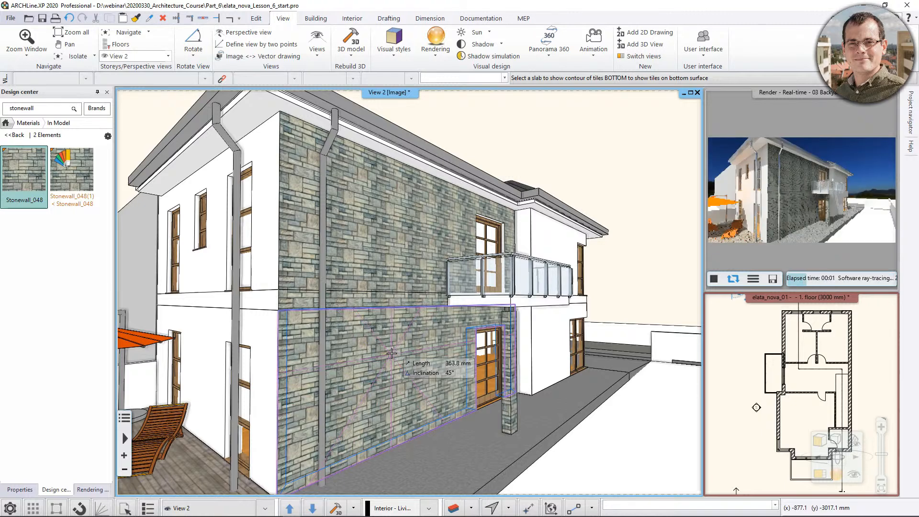
key("Escape")
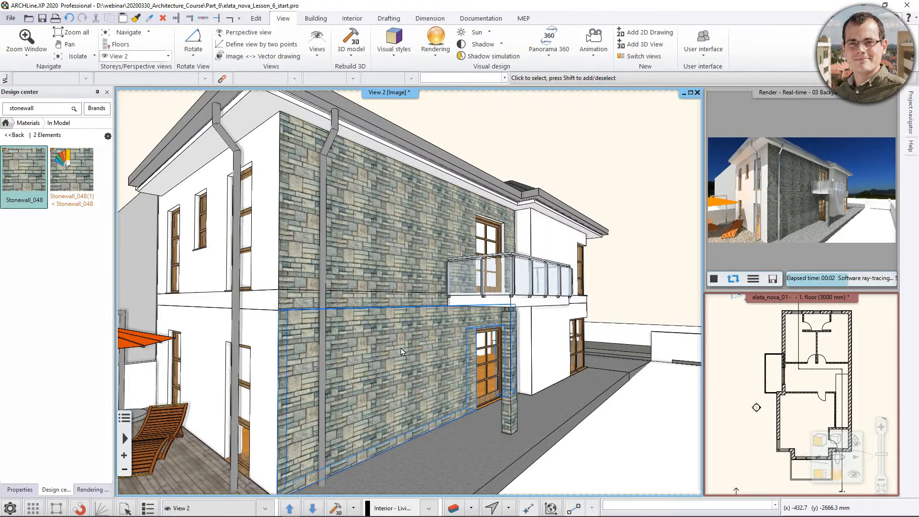
Inspect the side material in the properties of the slab between the storeys and close them without changes.
left_click(387, 301)
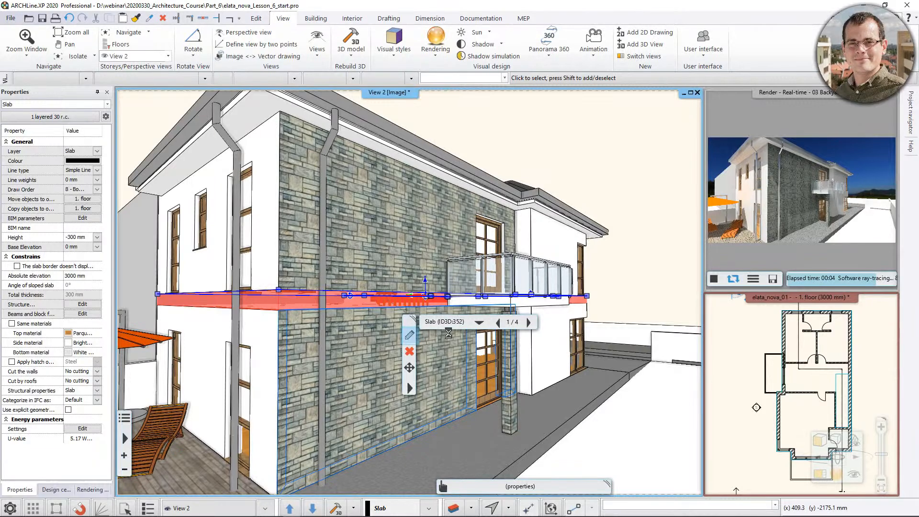
left_click(410, 336)
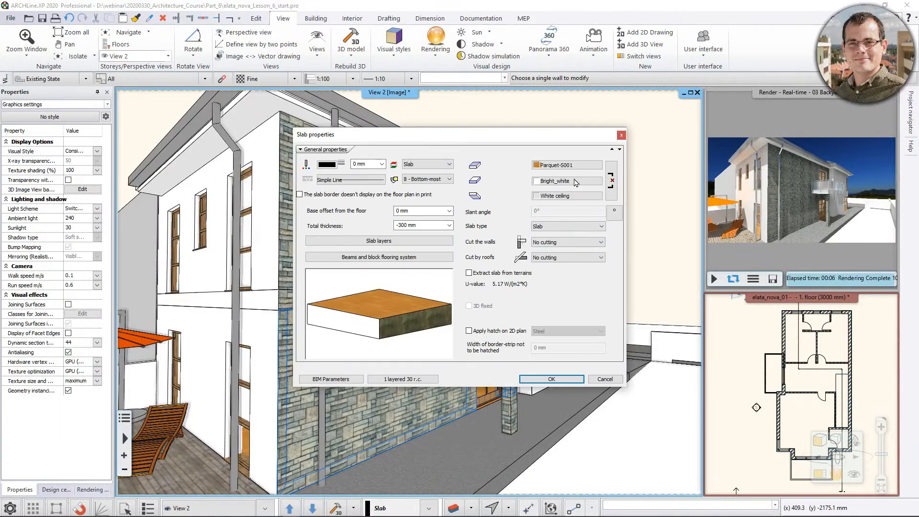
left_click(621, 135)
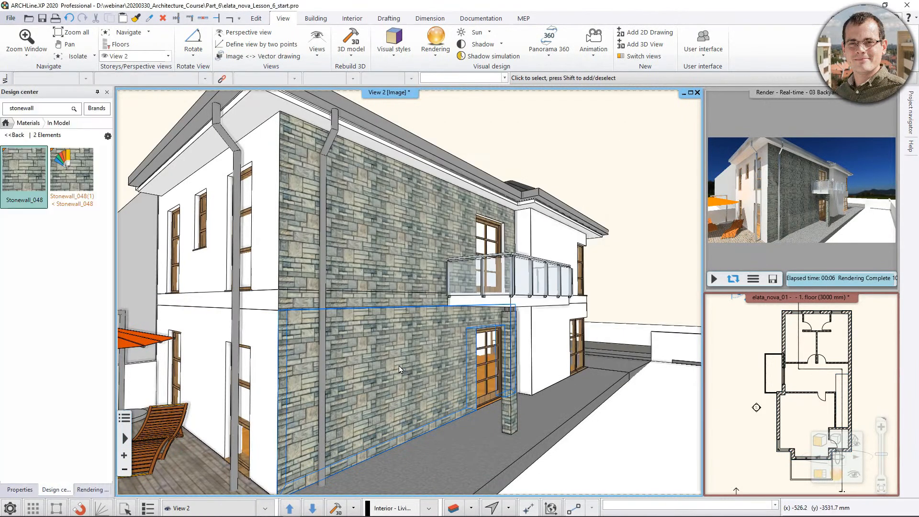
Inspect the finish face materials in the properties of the balcony-side ground-floor wall and close them without changes.
left_click(398, 366)
left_click(422, 403)
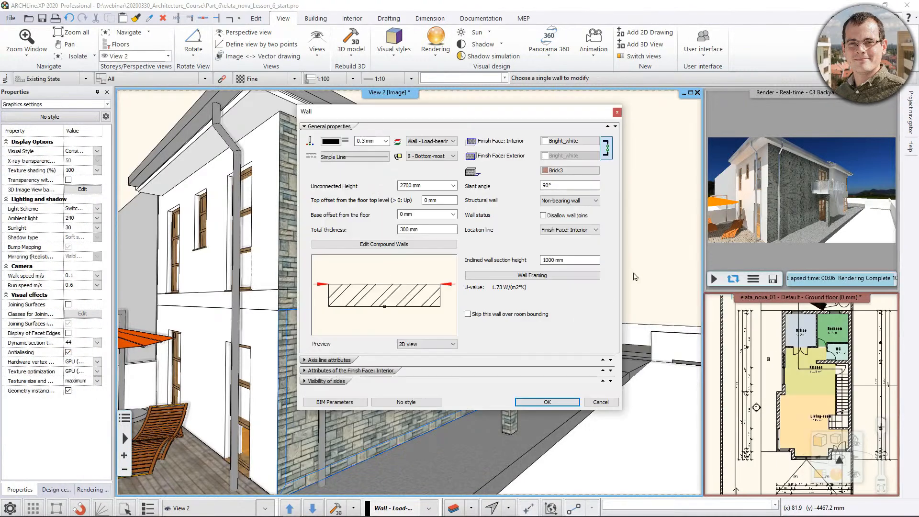
left_click(601, 402)
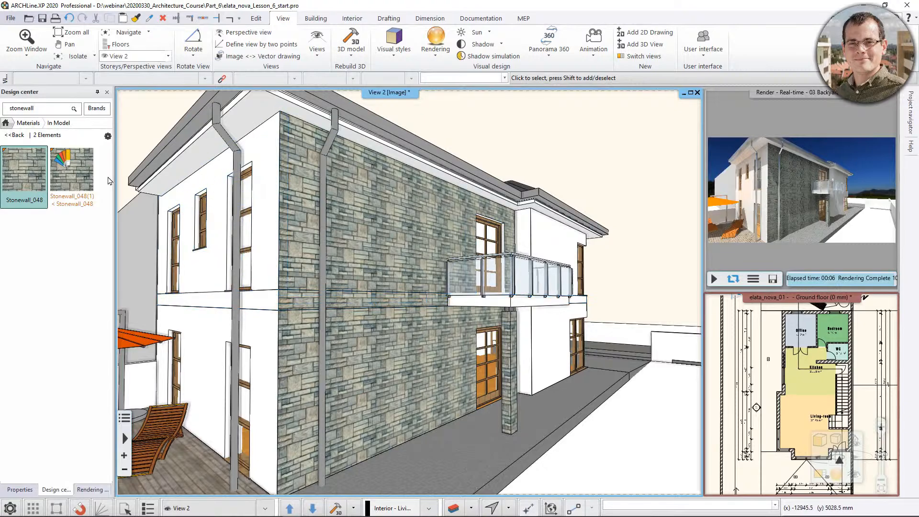
Display the model color coded by render style and assign the Wall render style to the stone facade's material.
left_click(6, 123)
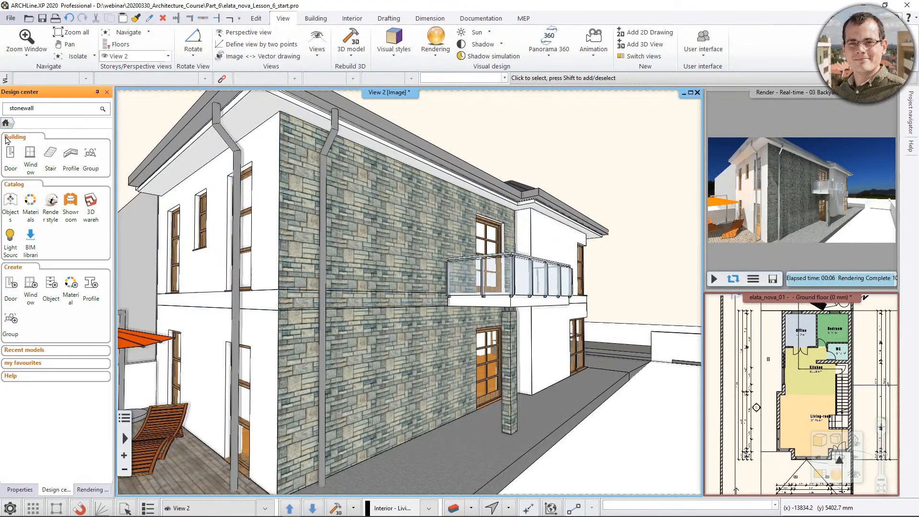
left_click(51, 201)
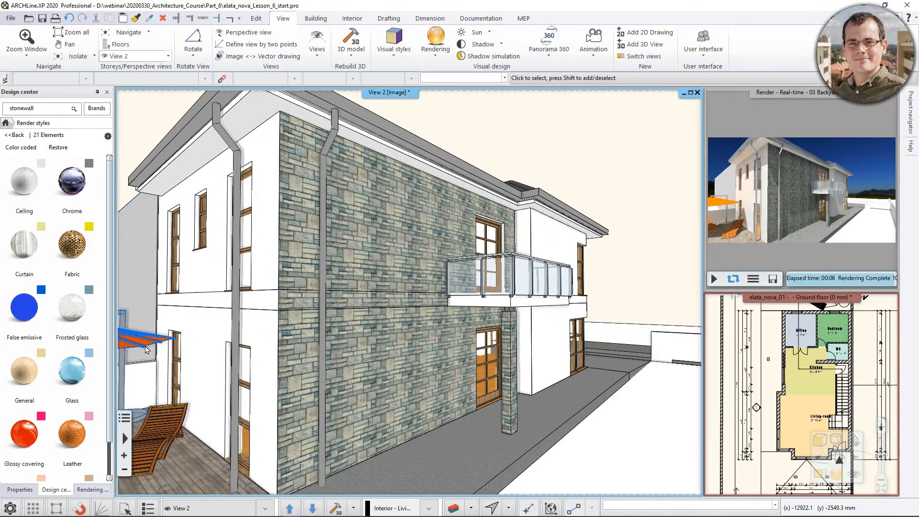
left_click(20, 148)
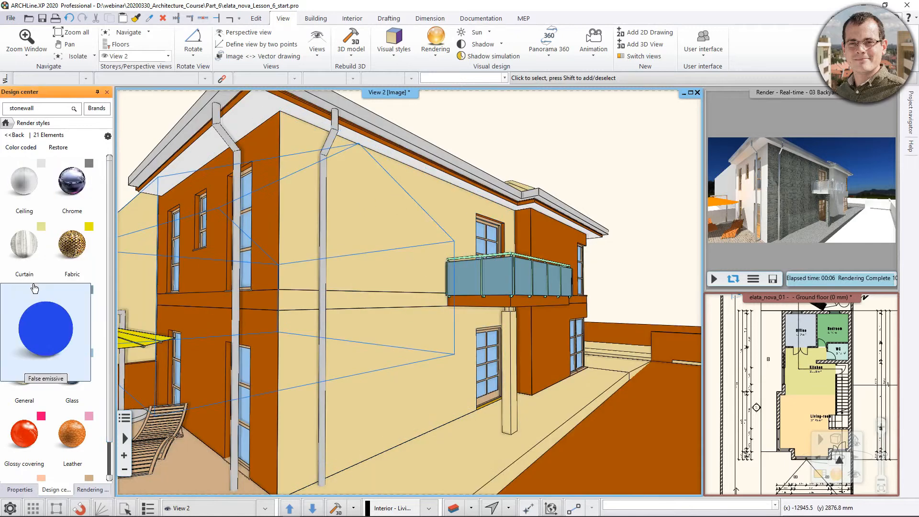
scroll(27, 336, "down", 5)
left_click(26, 385)
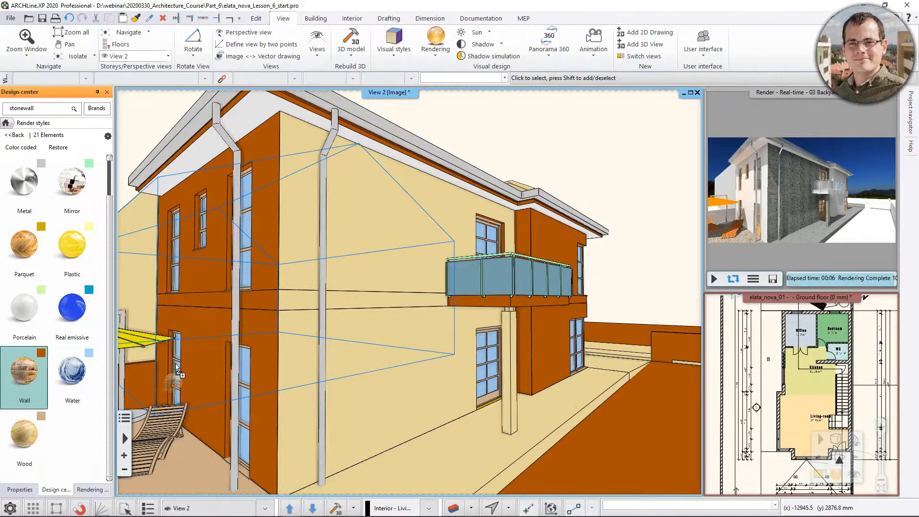
left_click(374, 230)
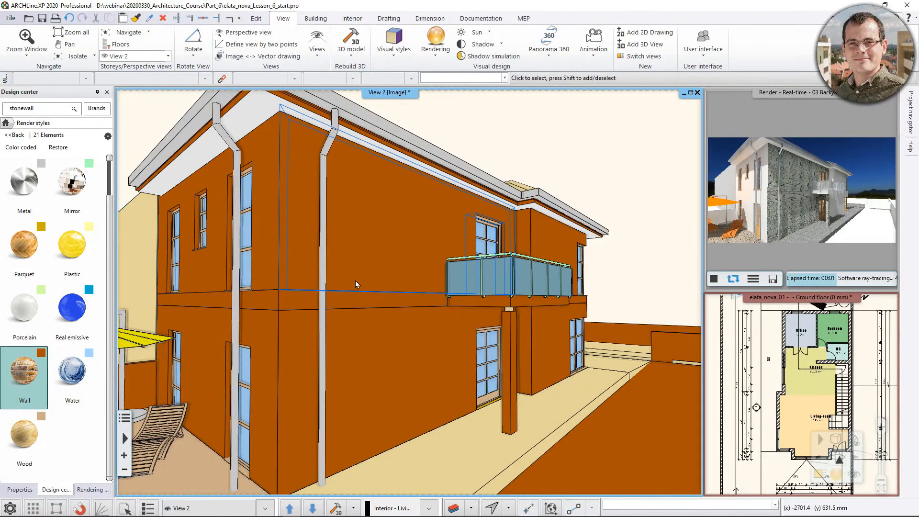
mouse_move(351, 277)
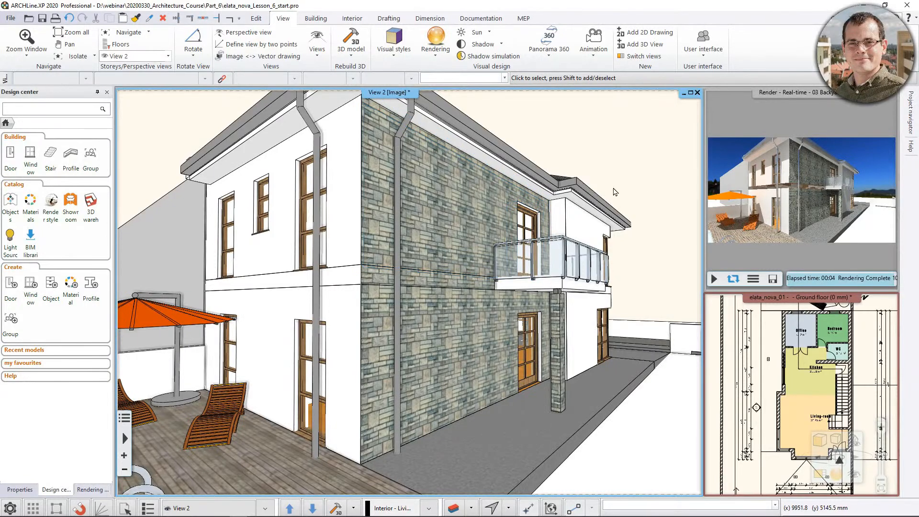
Examine the side material in the properties of the slab between the storeys from close to the facade corner.
left_click(803, 192)
left_click(355, 263)
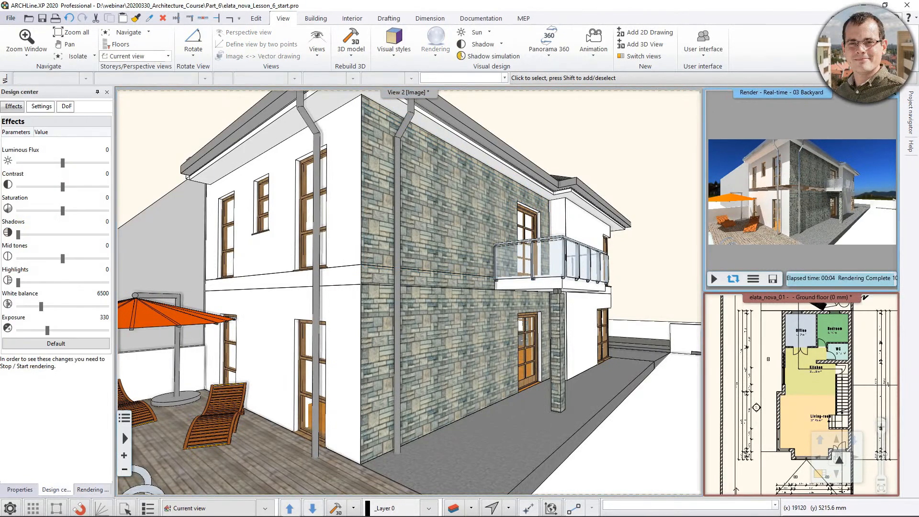
scroll(378, 271, "up", 5)
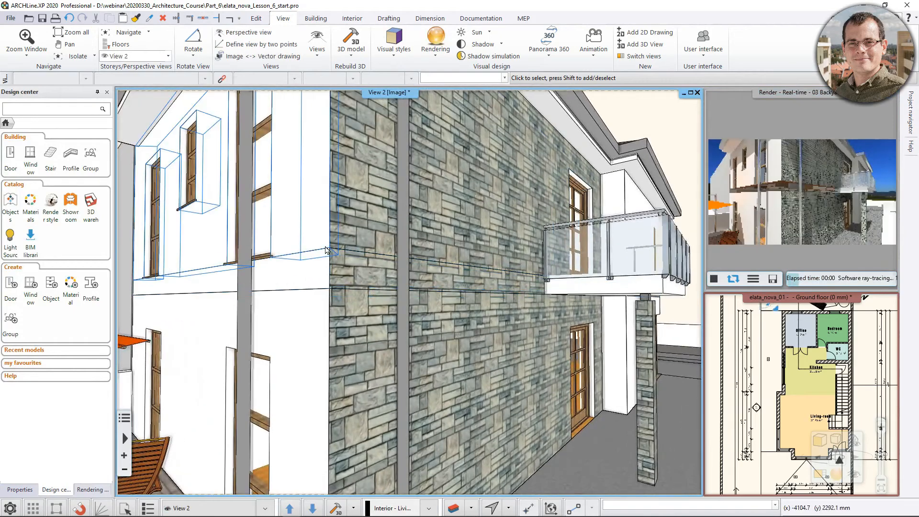
scroll(378, 271, "up", 2)
left_click(266, 261)
left_click(287, 289)
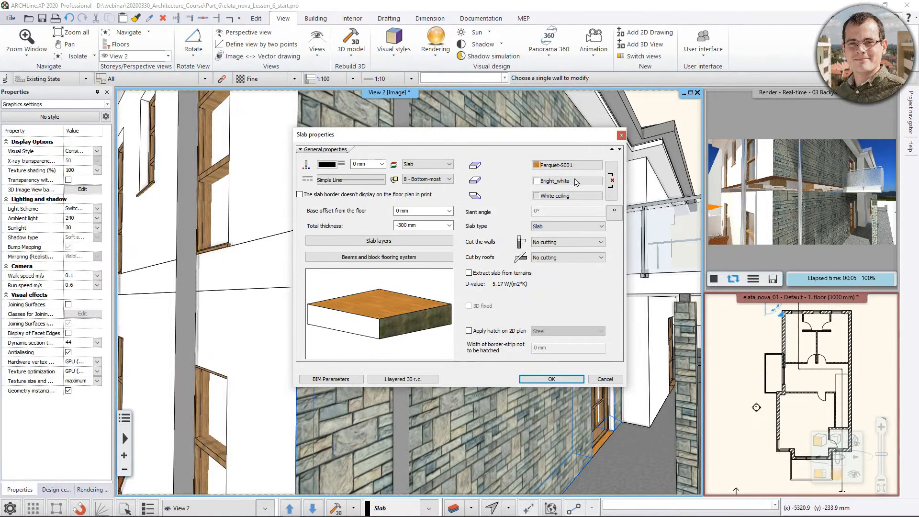
left_click(578, 381)
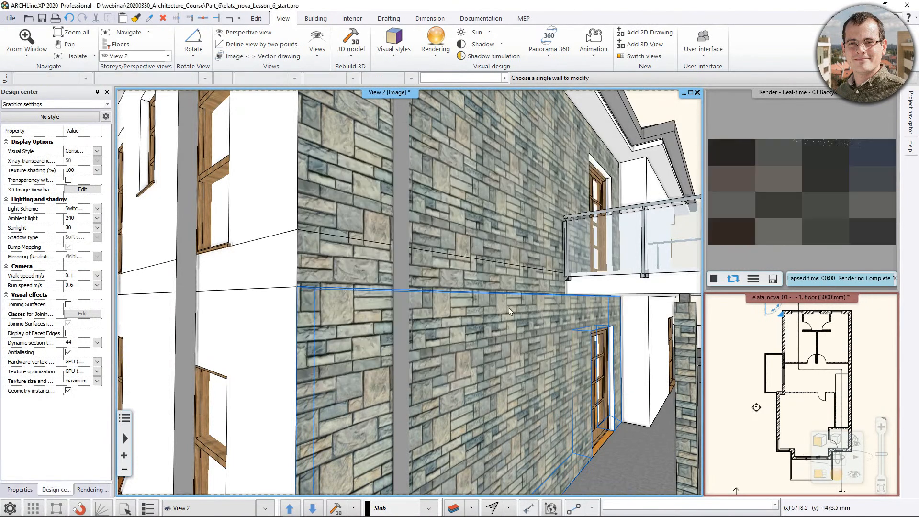
scroll(456, 262, "down", 8)
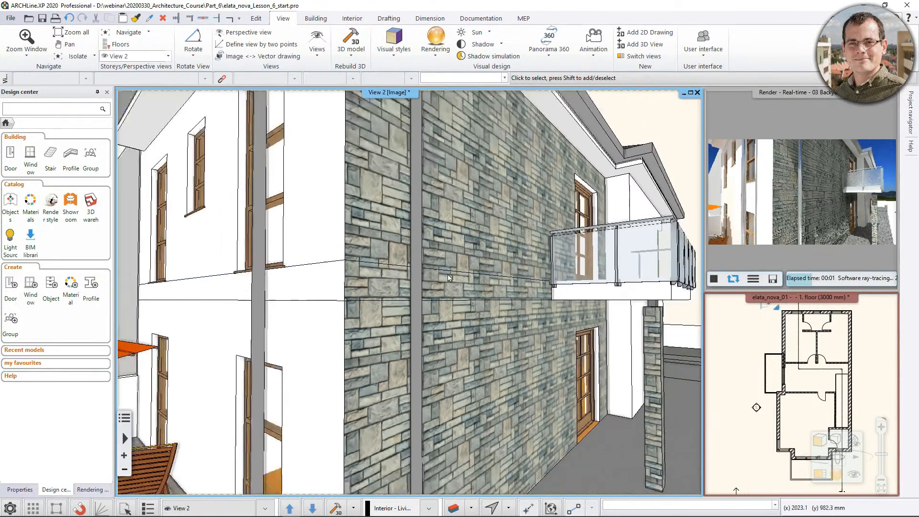
scroll(464, 258, "up", 5)
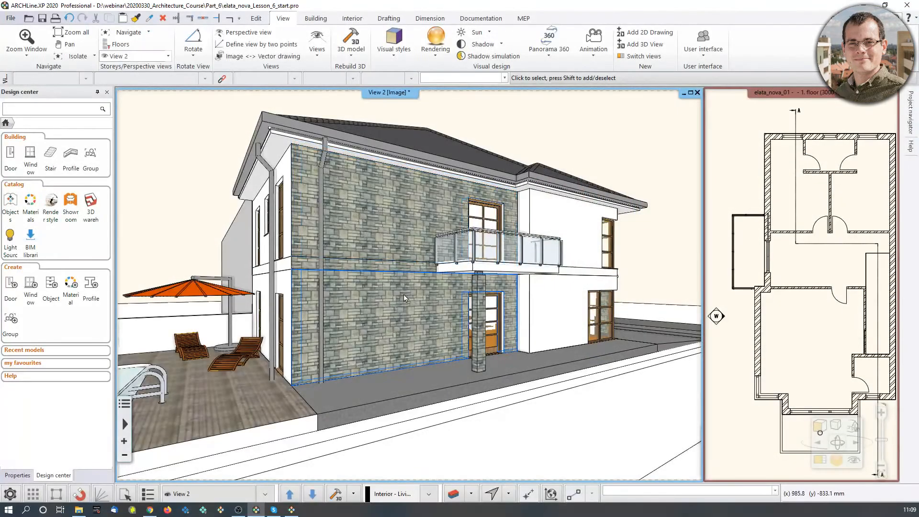
Find the material of the stone tiling on the balcony-side ground-floor wall in the catalog.
scroll(424, 295, "down", 2)
scroll(423, 296, "up", 3)
scroll(420, 294, "up", 2)
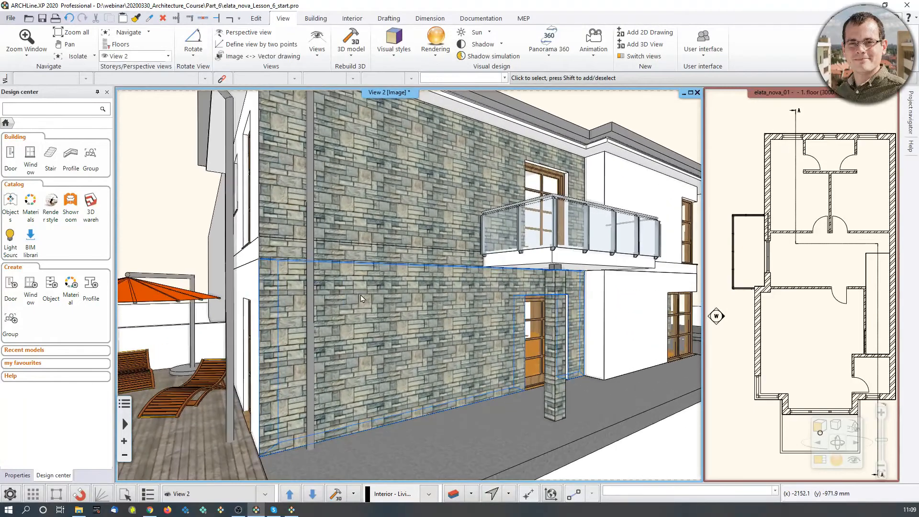
middle_click_drag(278, 271, 378, 290)
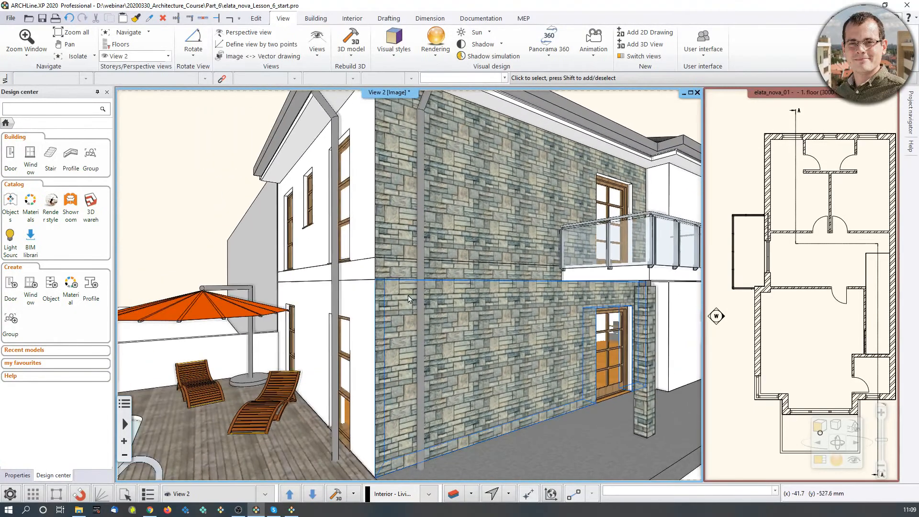
right_click(475, 298)
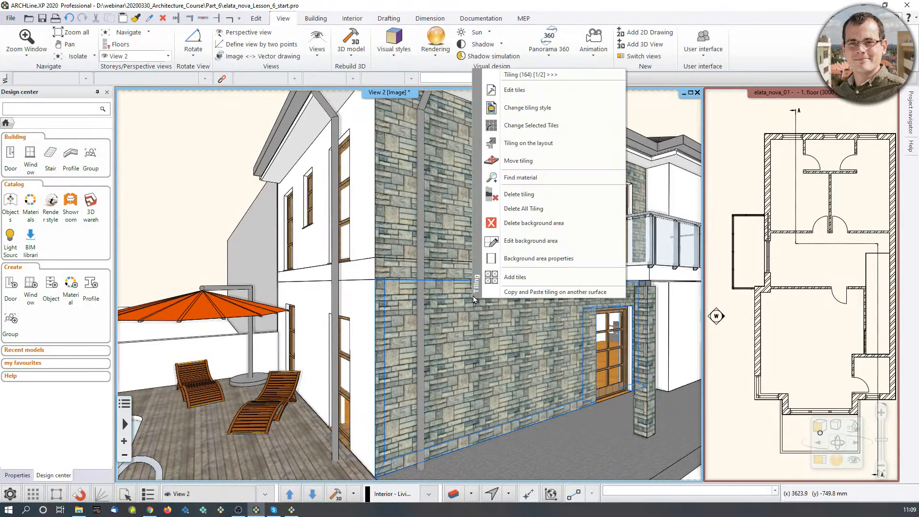
left_click(530, 182)
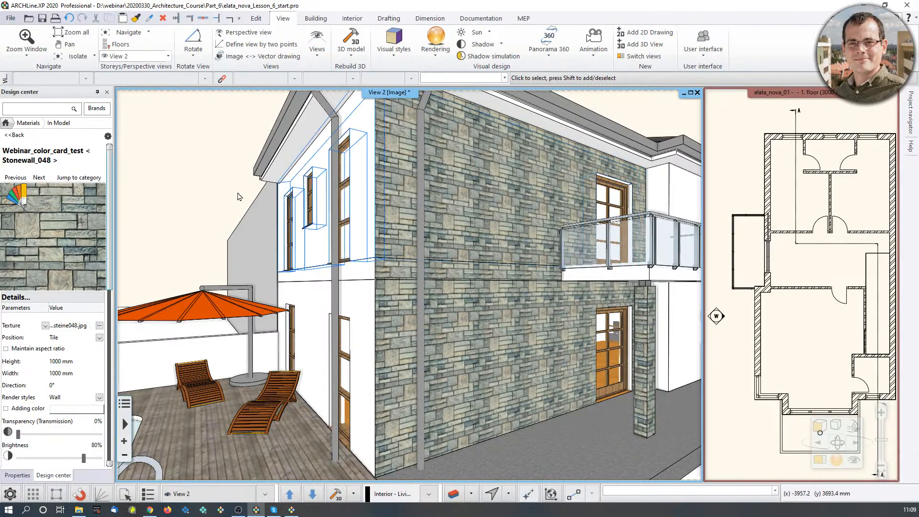
middle_click_drag(421, 206, 417, 211)
Search the materials catalog for "bright white".
left_click(39, 124)
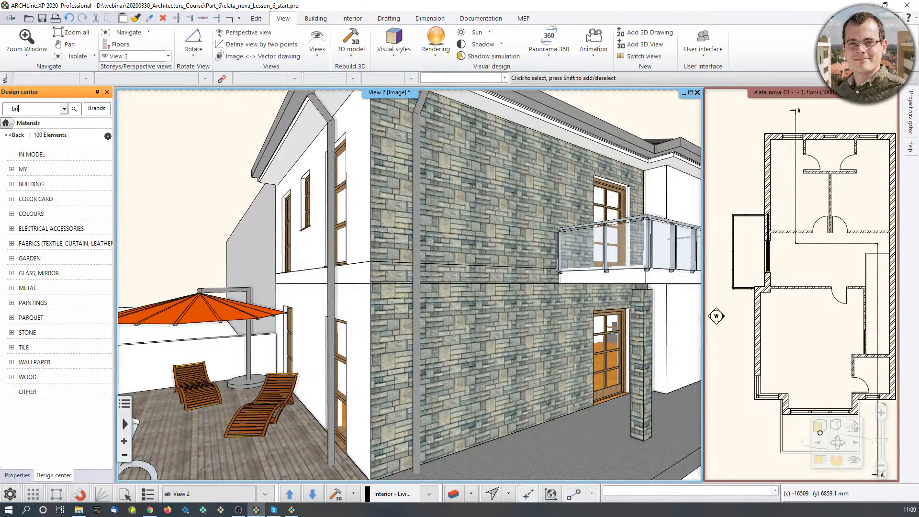
left_click(52, 108)
type("bright white")
key("Return")
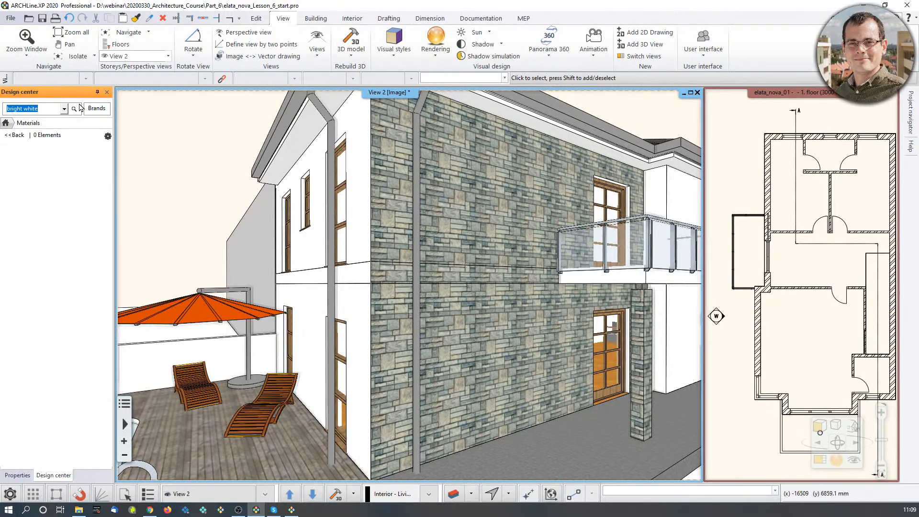
Search the whole design center for "bright" and list only the matching materials.
left_click(5, 124)
left_click(27, 110)
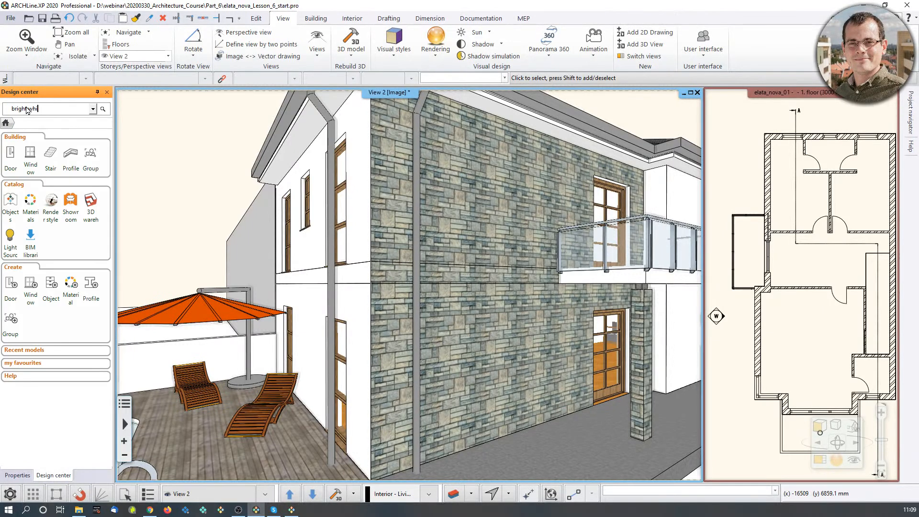
key("Return")
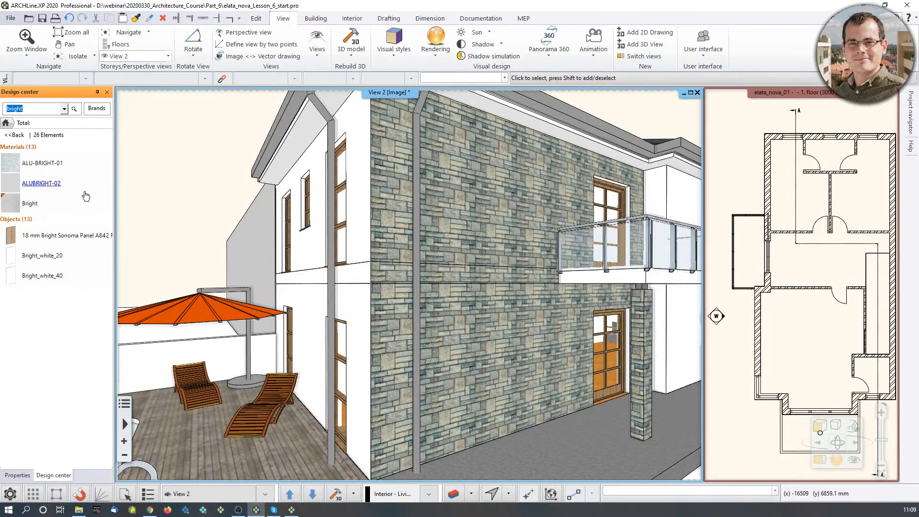
left_click(13, 147)
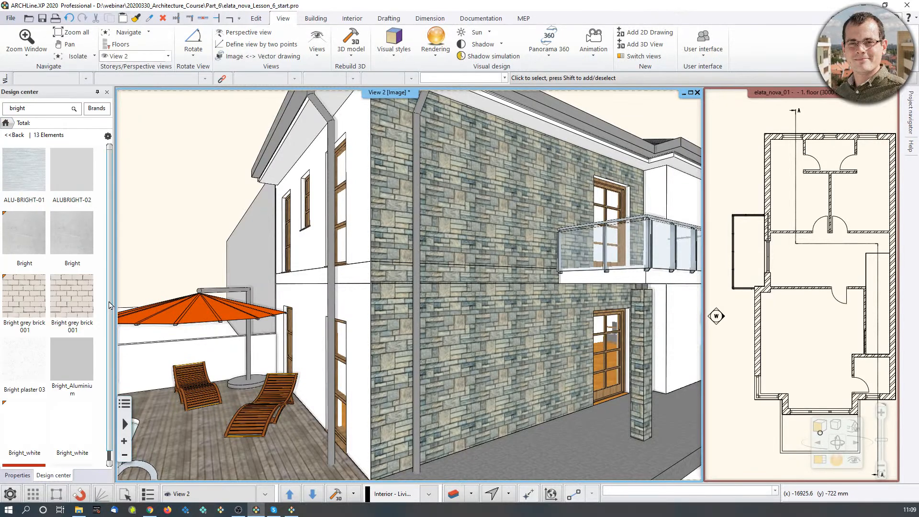
Apply Bright_white to the balcony-side upper wall, slab edge and ground-floor wall in place of the stone.
scroll(29, 364, "down", 3)
mouse_move(44, 313)
left_click_drag(44, 314, 486, 200)
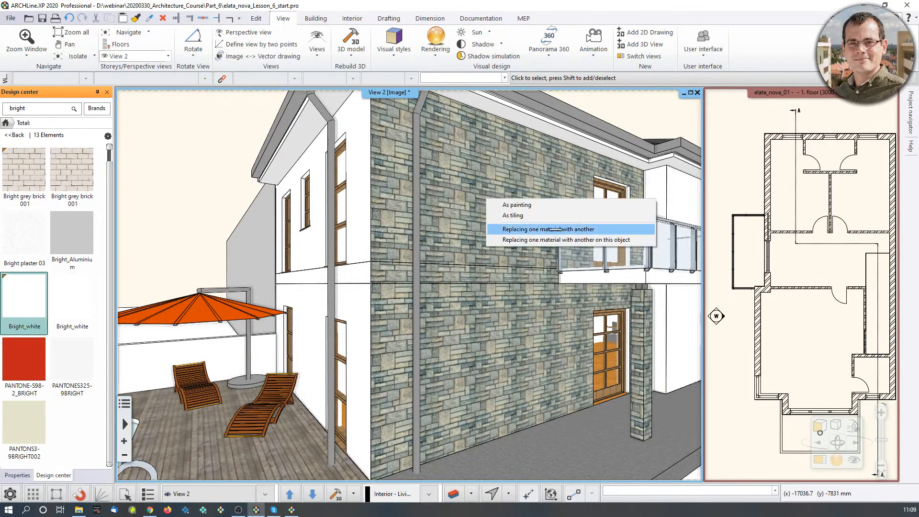
left_click(556, 230)
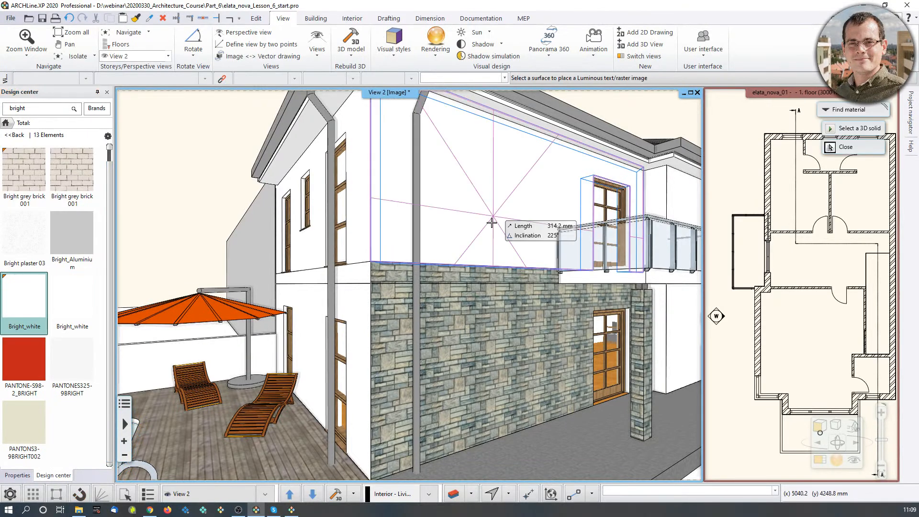
left_click(481, 337)
key("Escape")
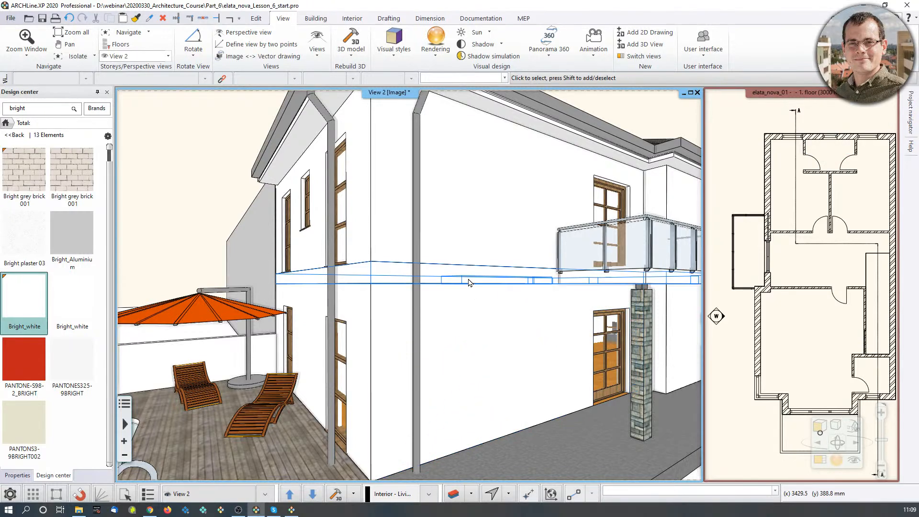
Find the stone material of the column under the balcony in the catalog.
middle_click_drag(467, 281, 449, 302)
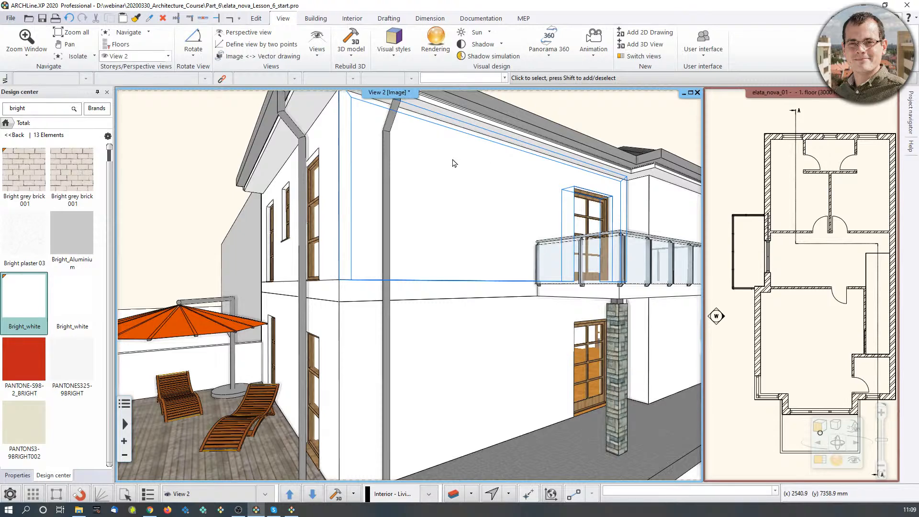
right_click(622, 363)
left_click(658, 231)
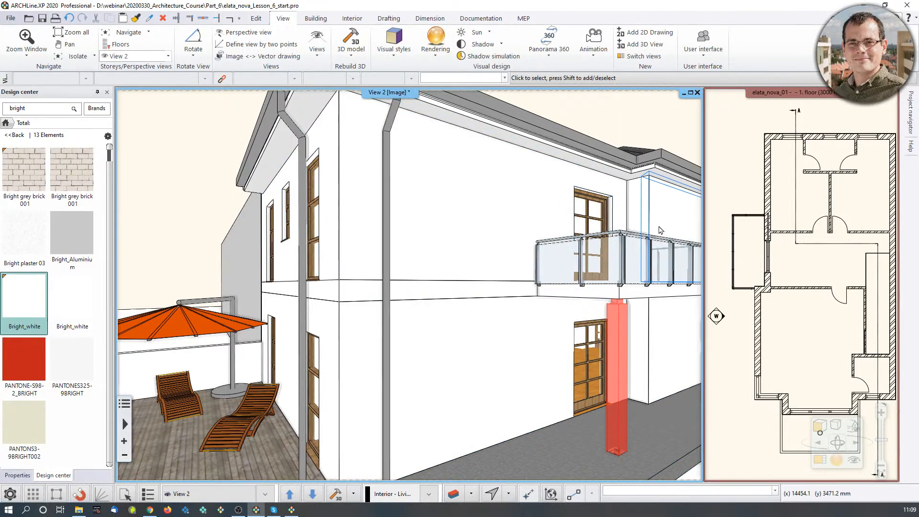
Search the in-model materials for "stonewall" and open the details of Stonewall_048.
left_click(29, 111)
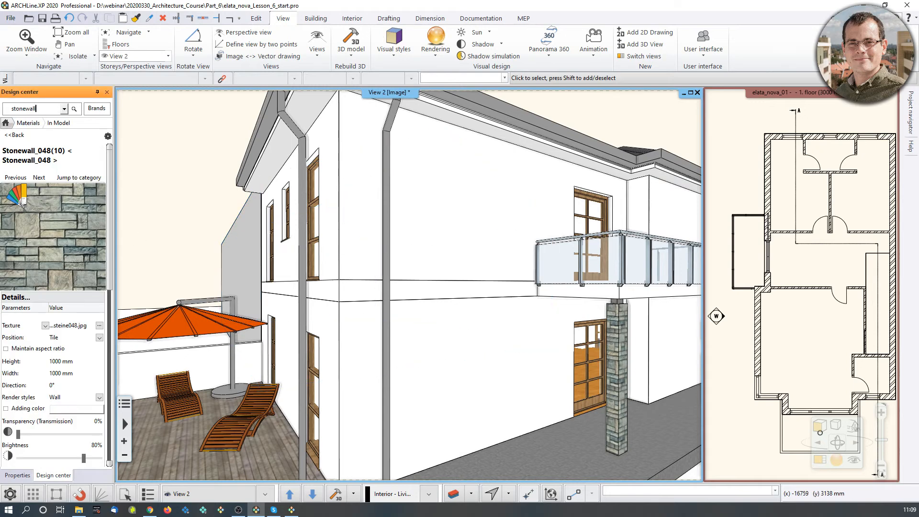
key("Return")
left_click(56, 191)
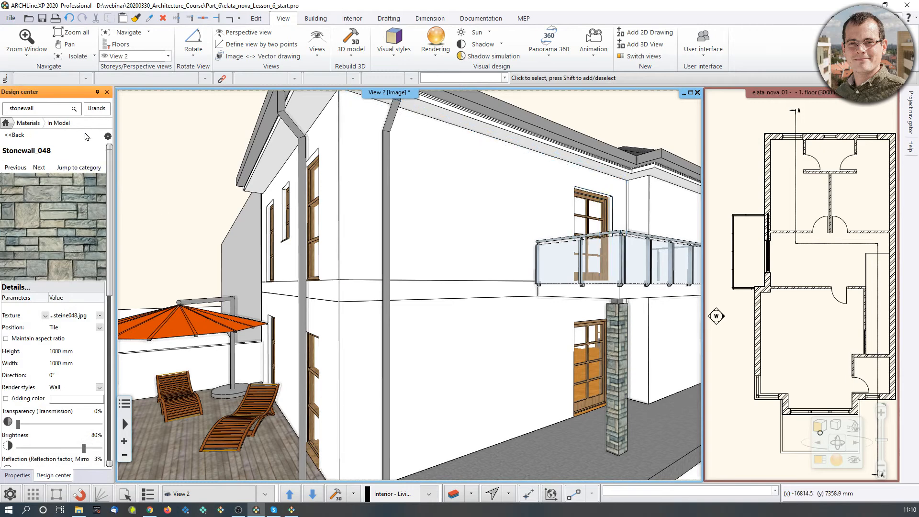
Copy Stonewall_048 as a color card and name it Architectural_webinar_colour_card.
left_click(108, 136)
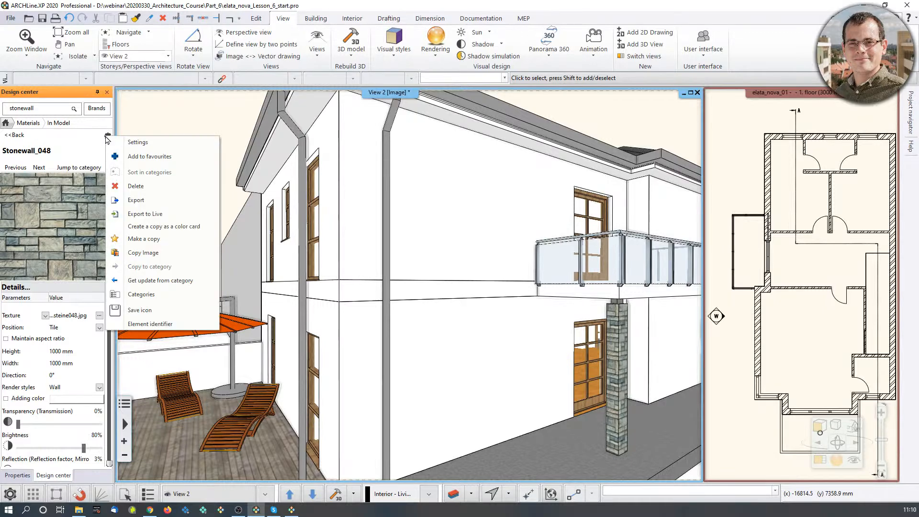
left_click(173, 227)
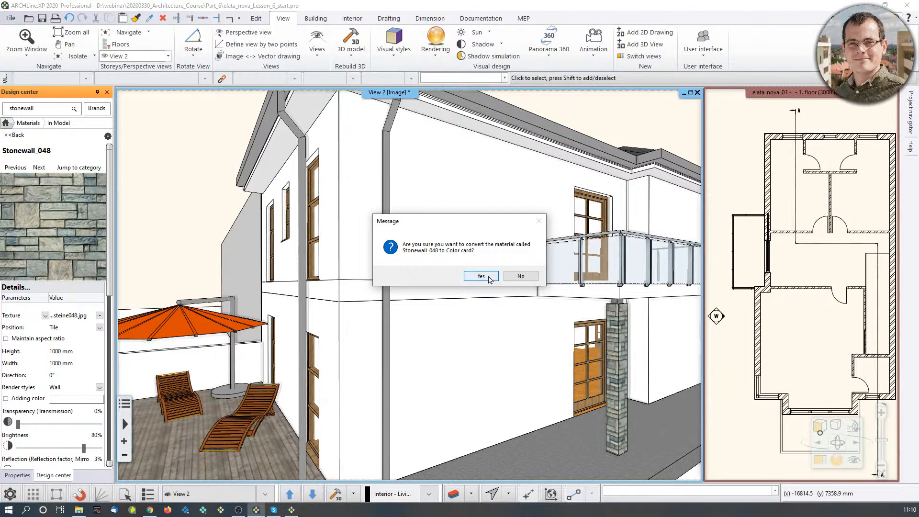
left_click(481, 277)
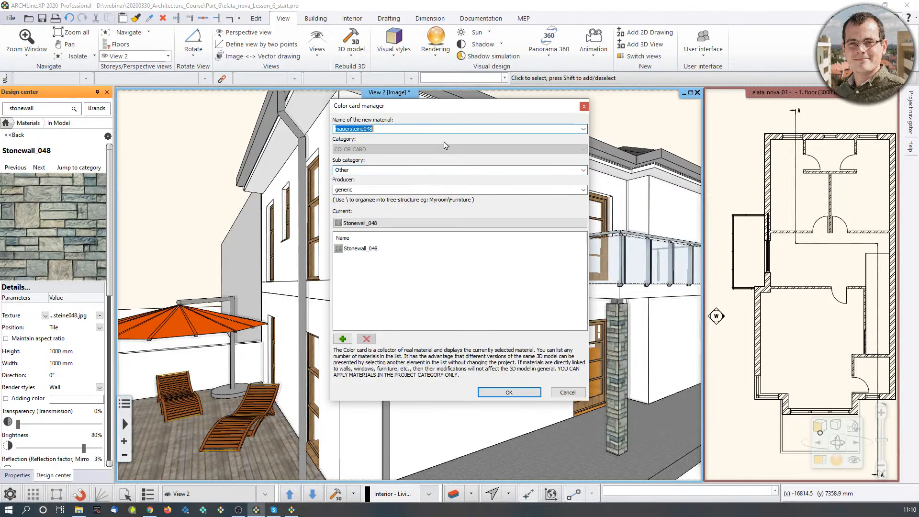
type("Architectural_webinar_colour_card")
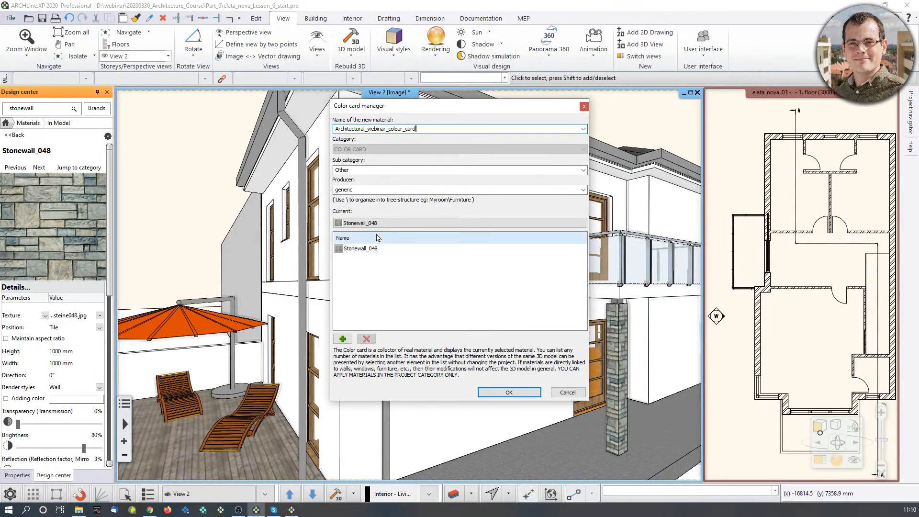
Add the in-model material Brick-white to the color card's material list.
left_click(345, 339)
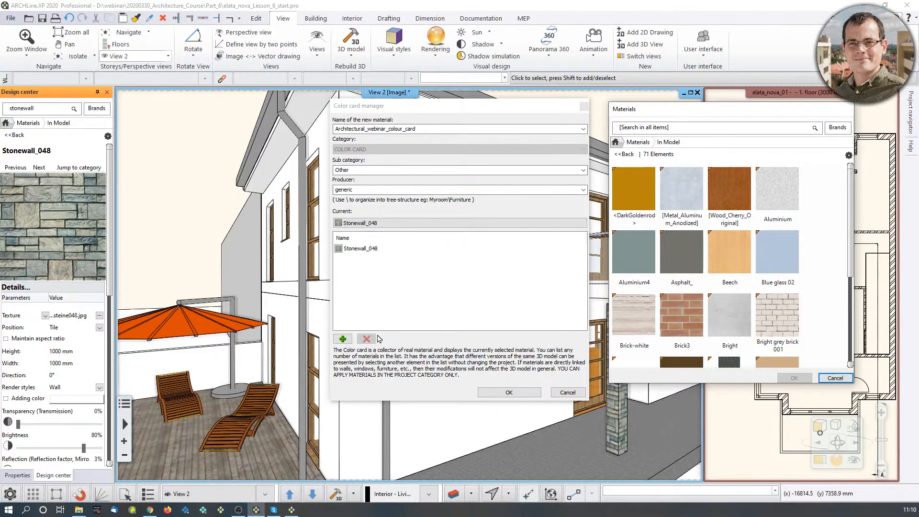
mouse_move(788, 321)
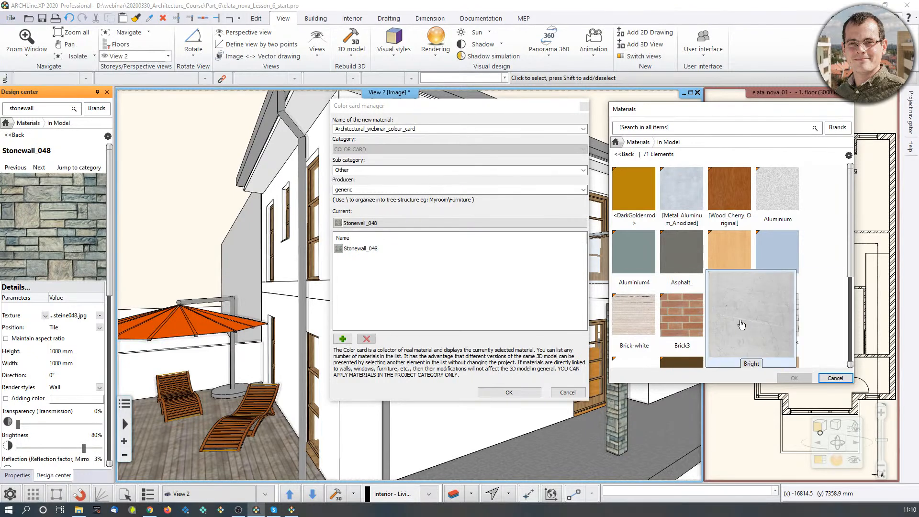
left_click(645, 337)
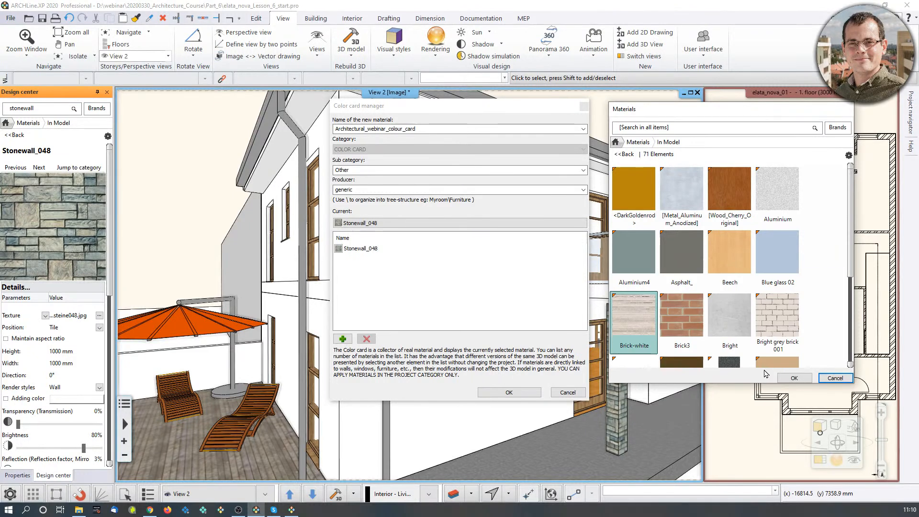
left_click(795, 378)
Search the in-model materials for "bright" and add Bright_white to the color card.
left_click(345, 340)
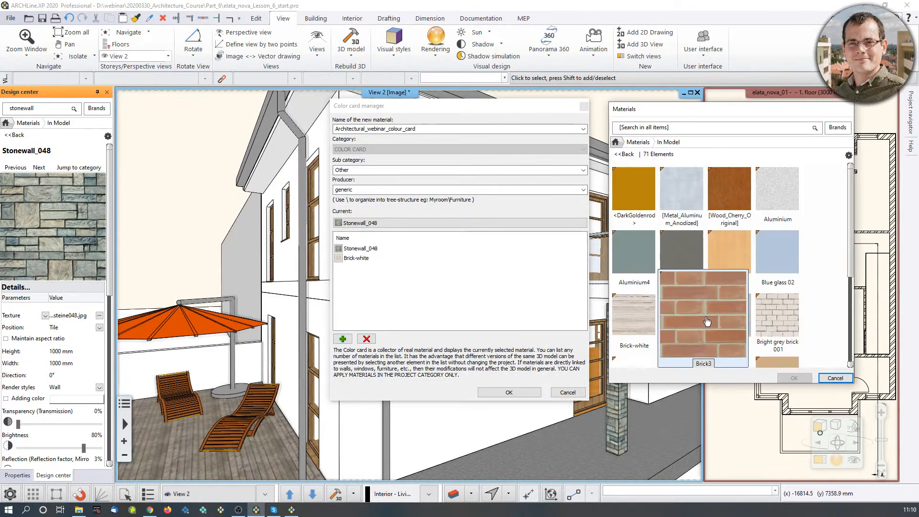
scroll(817, 332, "down", 5)
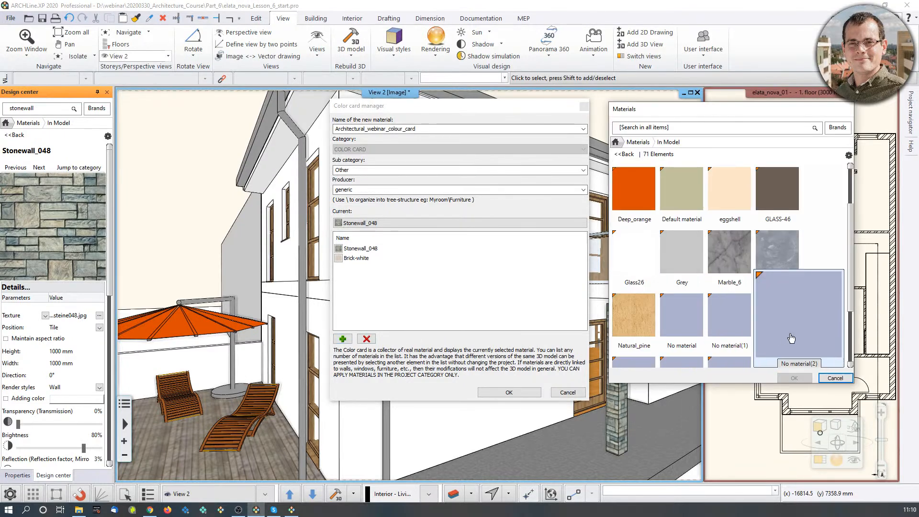
scroll(809, 340, "down", 4)
scroll(809, 335, "up", 3)
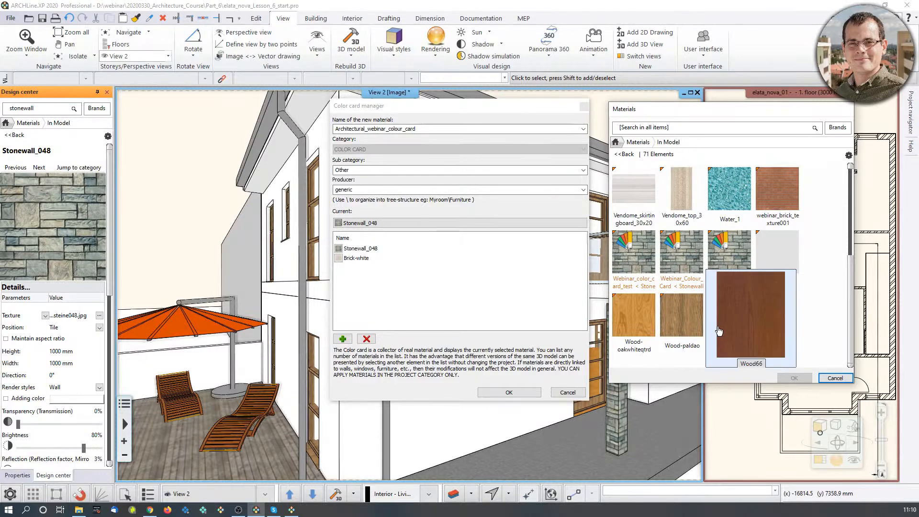
left_click(719, 127)
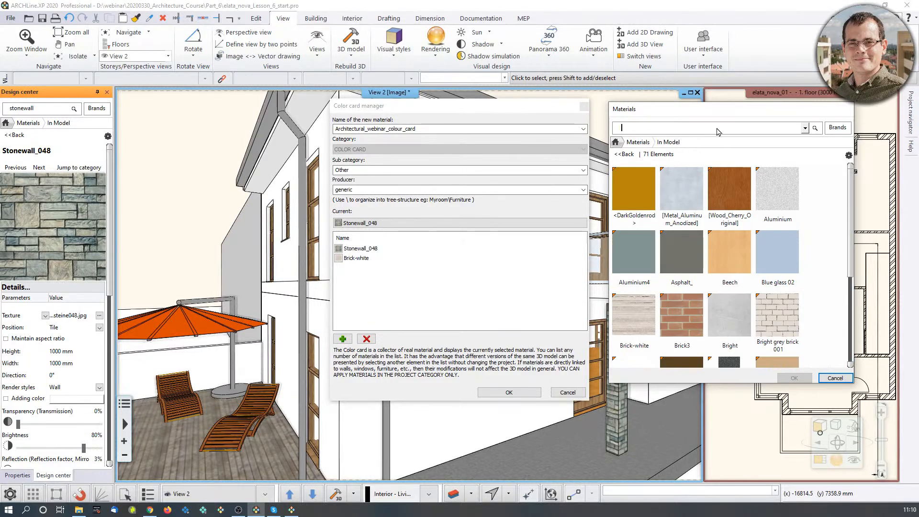
key("Return")
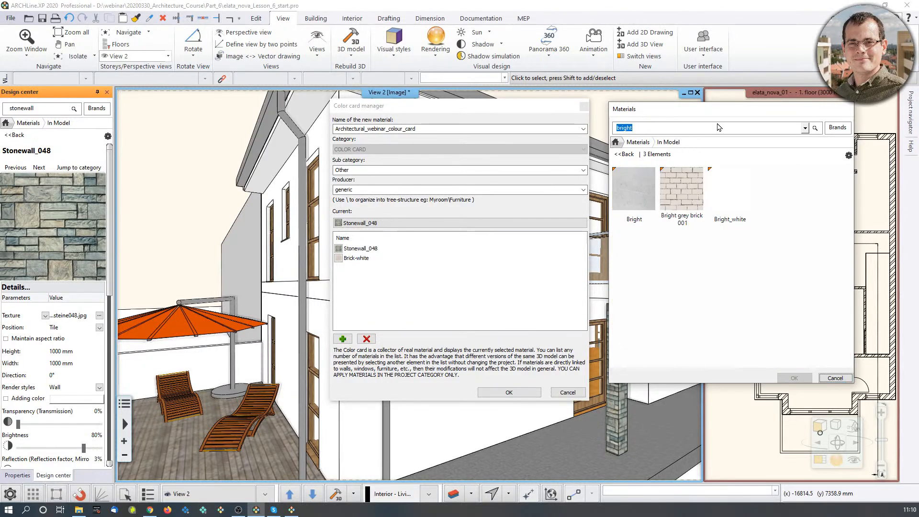
left_click(730, 190)
left_click(795, 378)
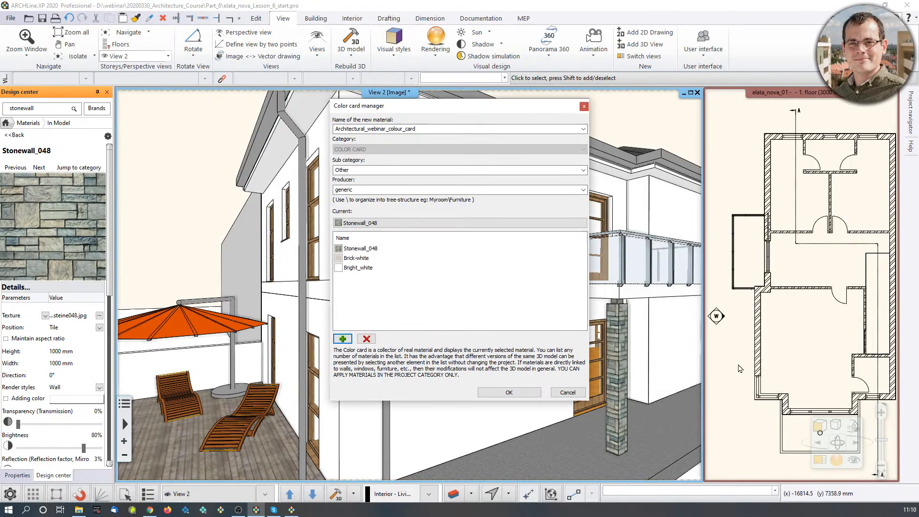
Search all materials for "plaster" and add Plaster1 to the color card.
left_click(342, 338)
left_click(638, 142)
left_click(641, 128)
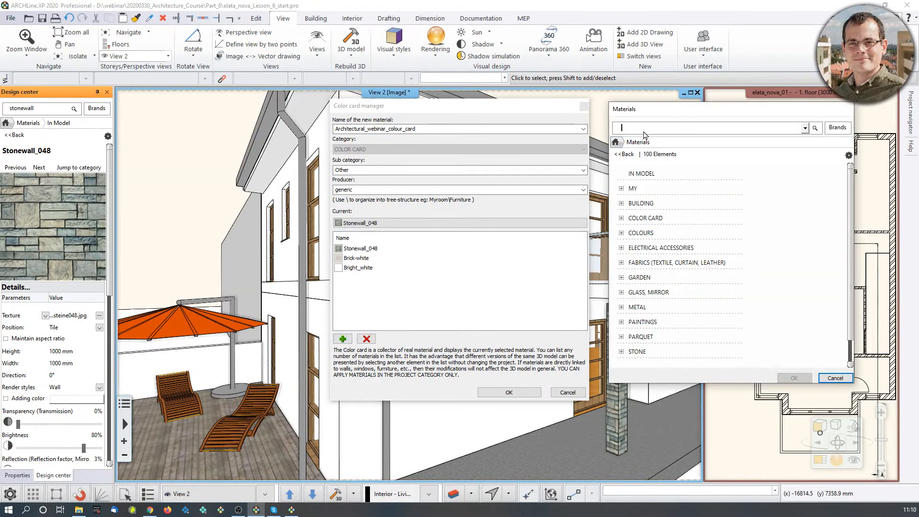
type("plaster")
key("Return")
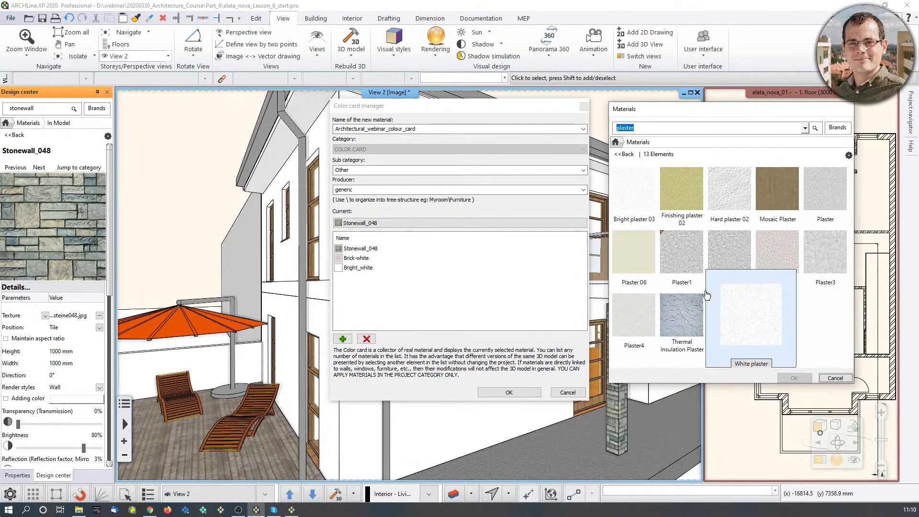
left_click(681, 251)
left_click(795, 378)
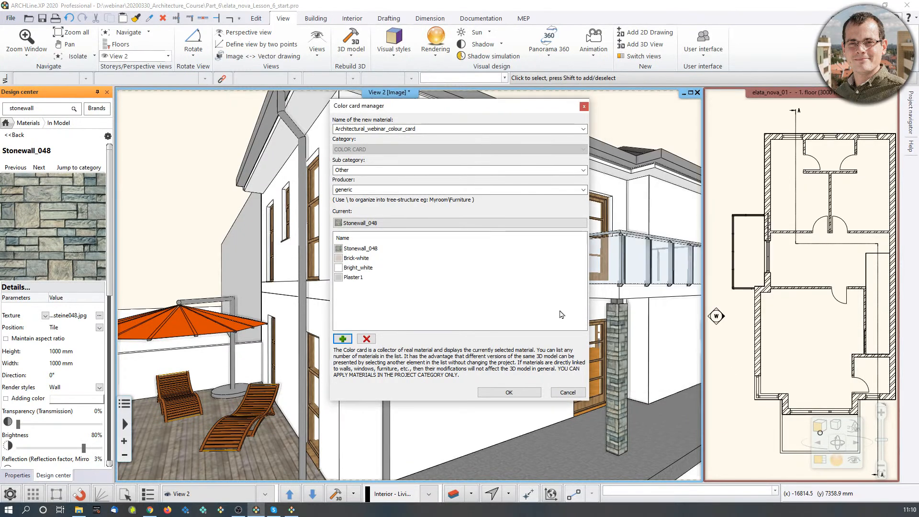
Search all materials for "fawn", add RAL 8007 Fawn brown to the color card and save the card.
left_click(345, 339)
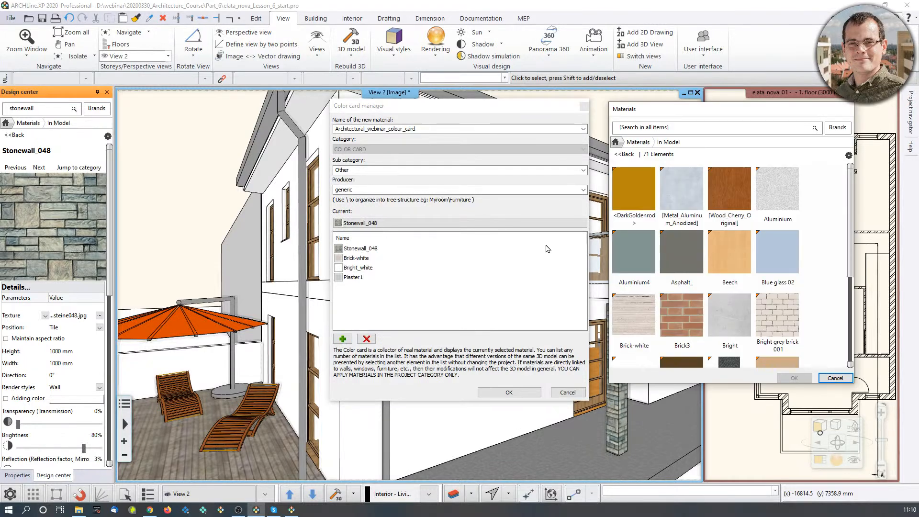
left_click(632, 142)
left_click(637, 129)
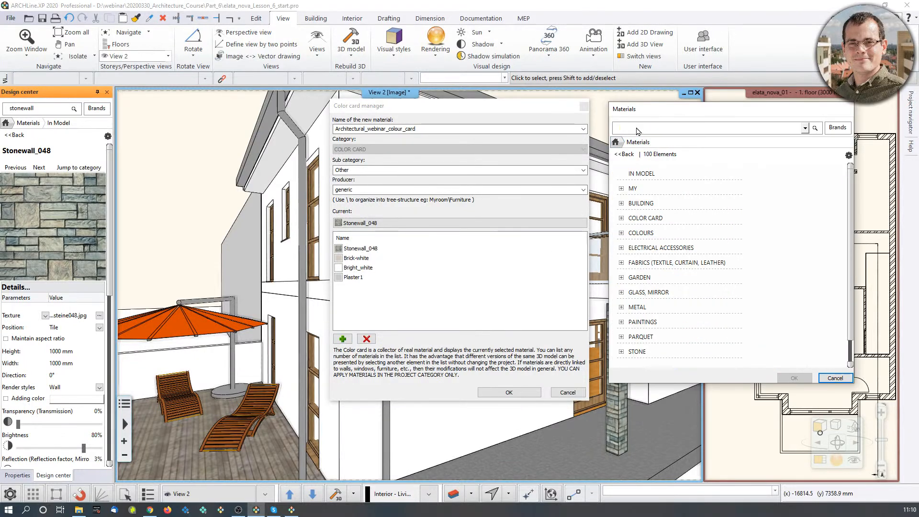
type("fawn")
key("Return")
left_click(632, 202)
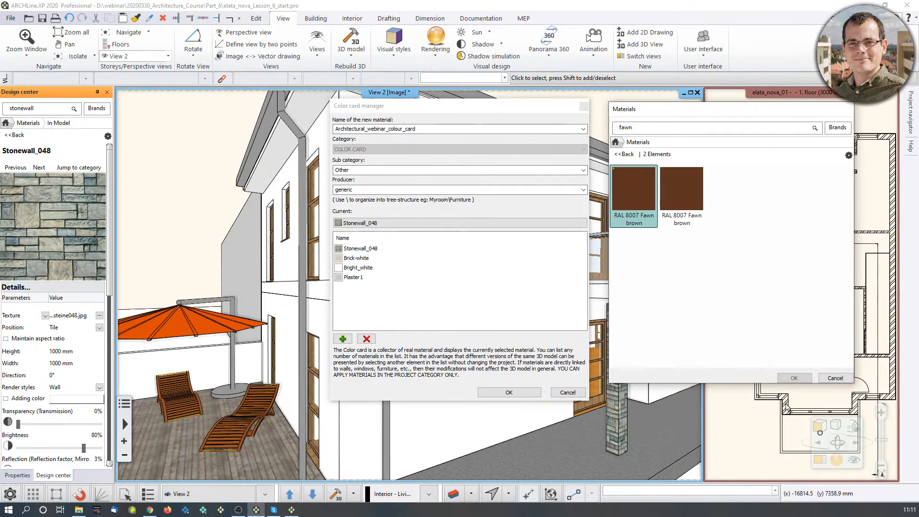
left_click(794, 378)
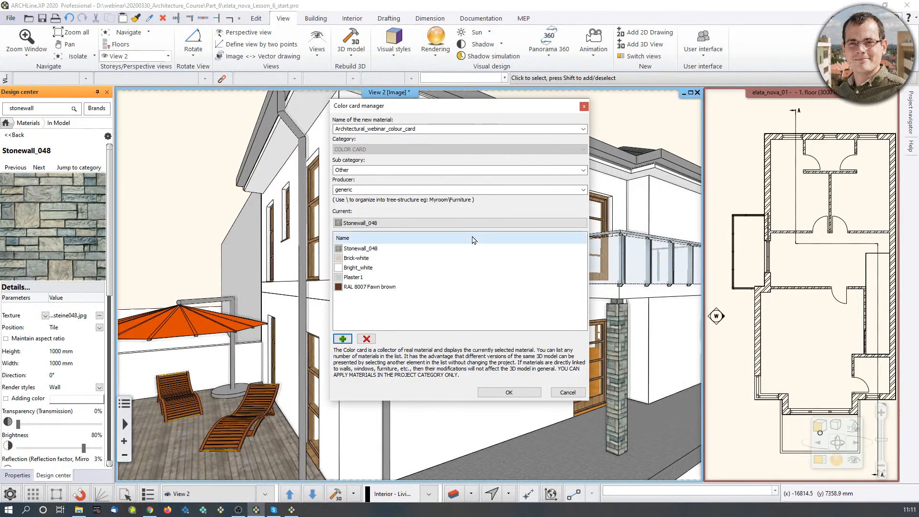
left_click(520, 395)
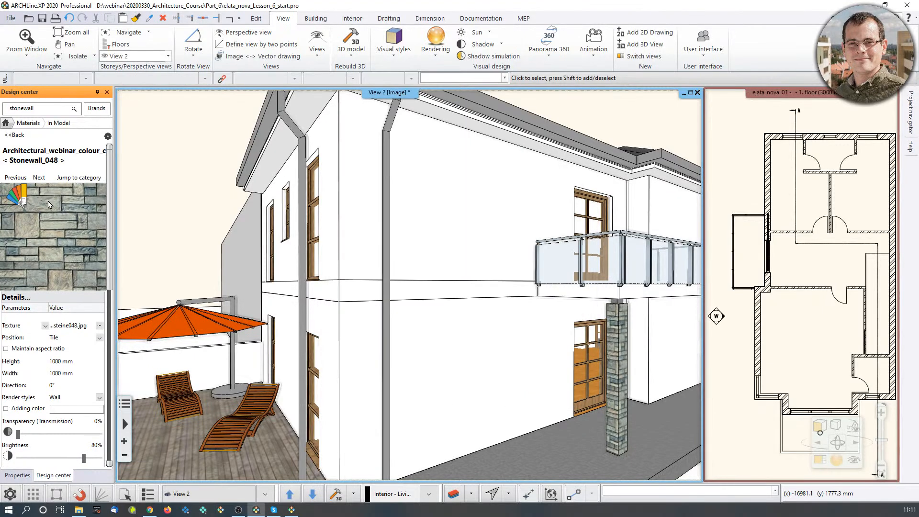
Try to replace the white material of the balcony-side walls with the color card's Stonewall_048.
left_click_drag(41, 241, 461, 217)
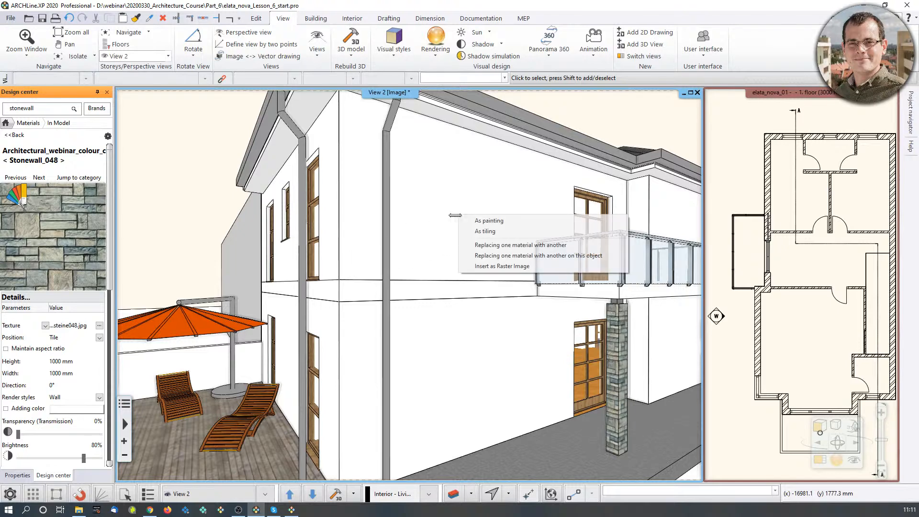
left_click(477, 246)
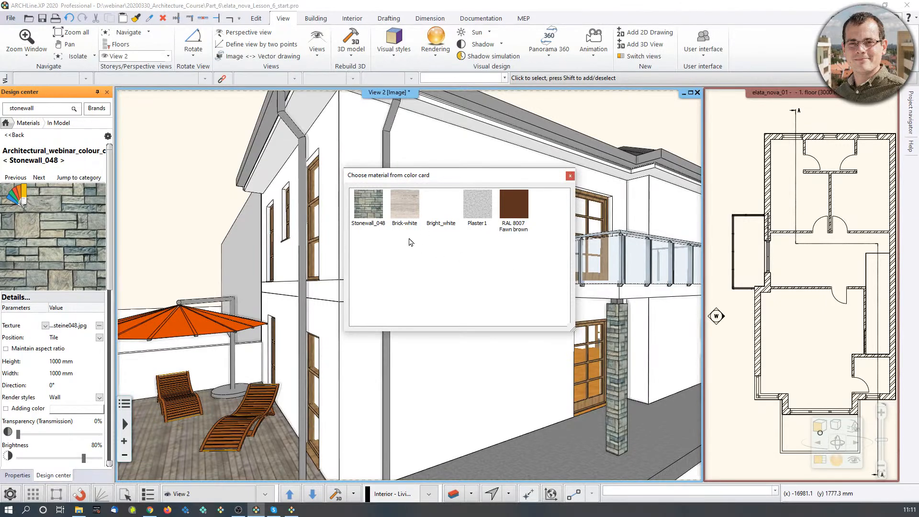
left_click(374, 211)
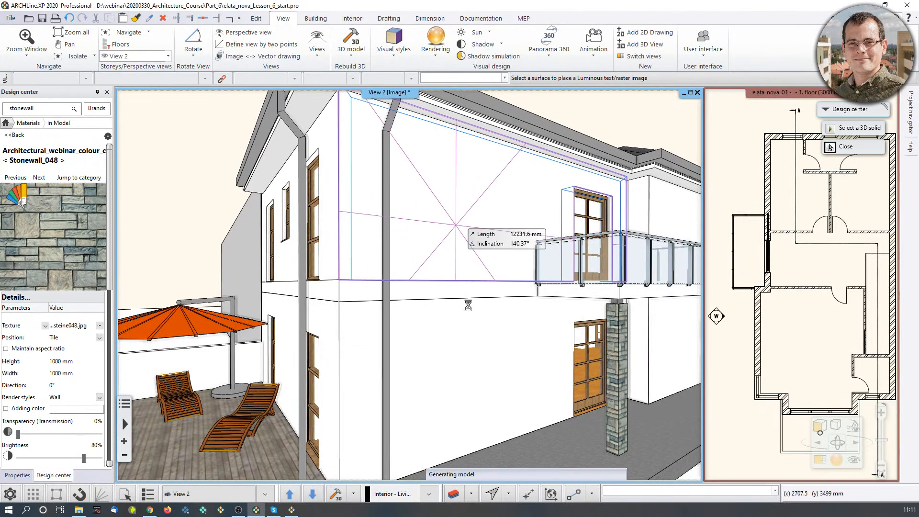
left_click(450, 288)
left_click(453, 292)
key("Escape")
middle_click_drag(461, 301, 448, 322)
Search the in-model materials for "plaster".
double_click(41, 111)
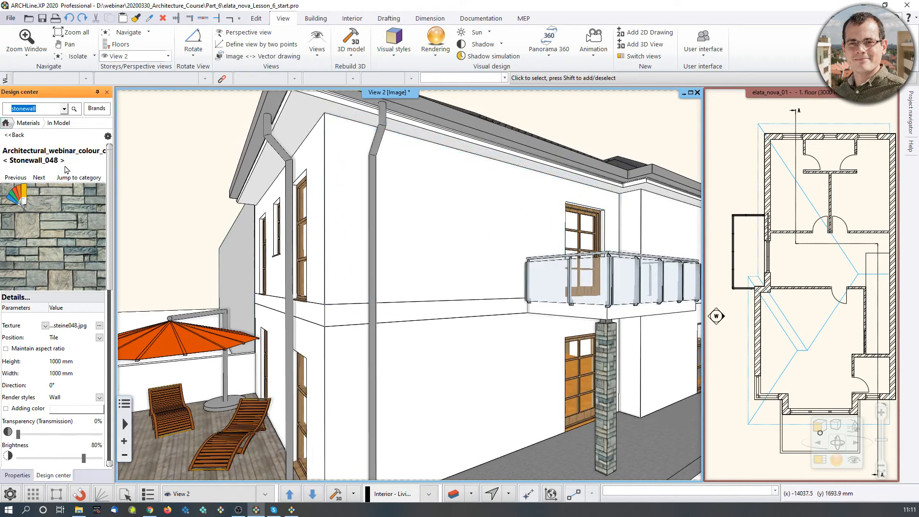
type("plaster")
key("Return")
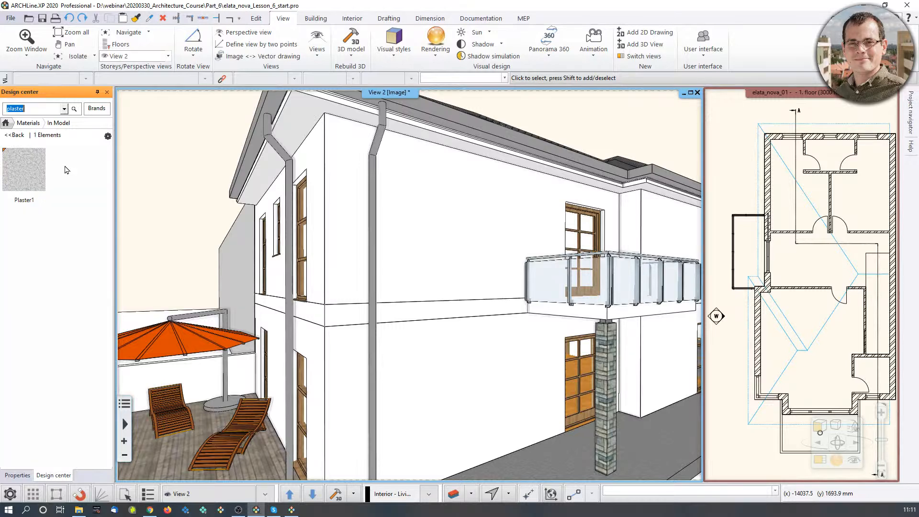
left_click_drag(24, 170, 487, 253)
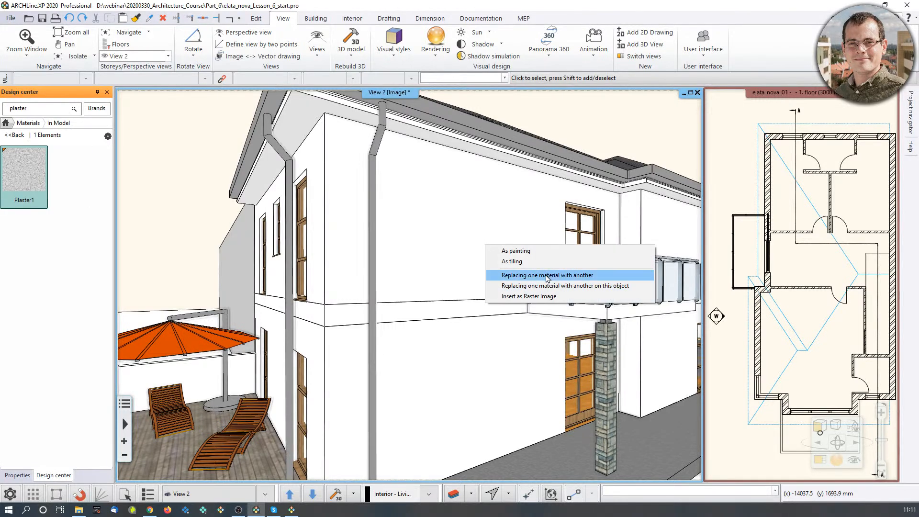
left_click(512, 261)
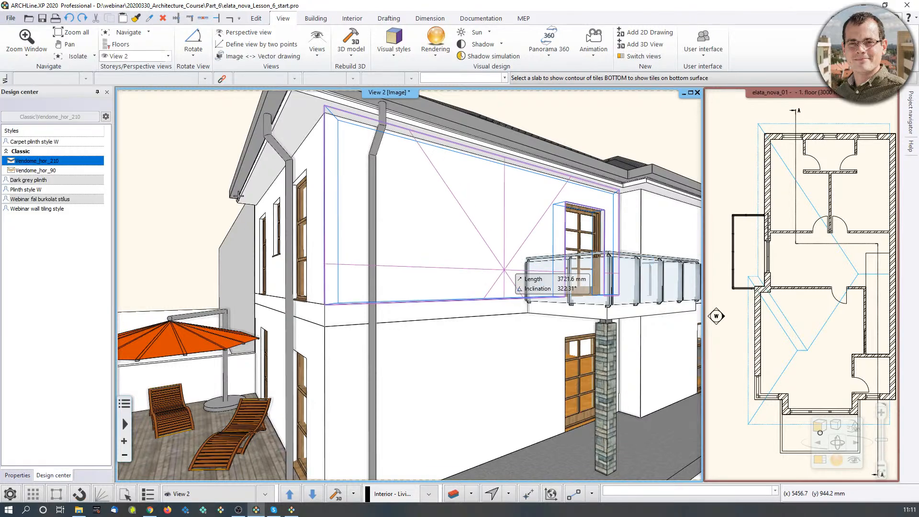
key("Escape")
Apply Plaster1 as painting to the balcony-side upper wall, slab edge and ground-floor wall.
left_click_drag(24, 172, 447, 202)
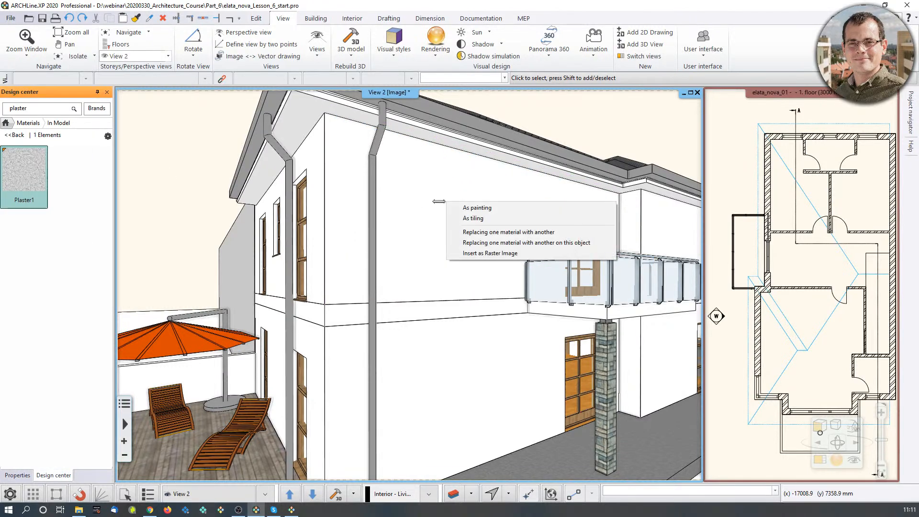
left_click(477, 208)
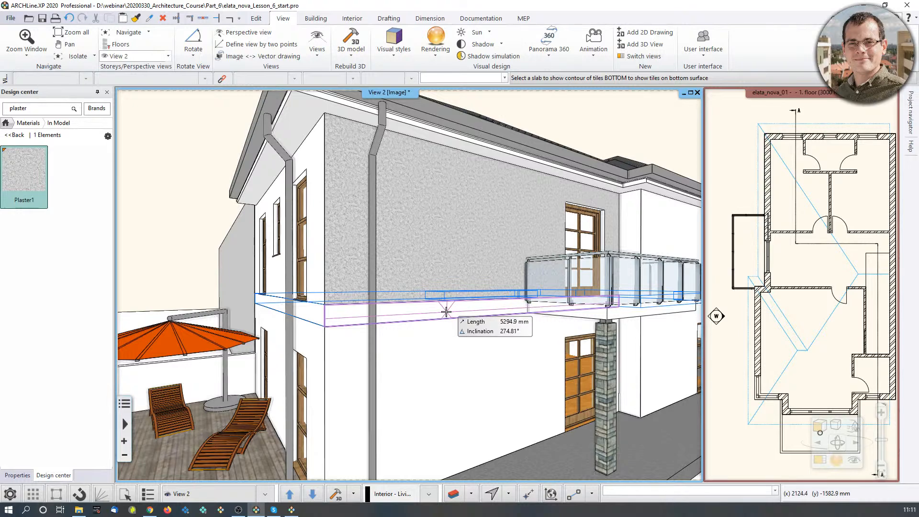
left_click(447, 330)
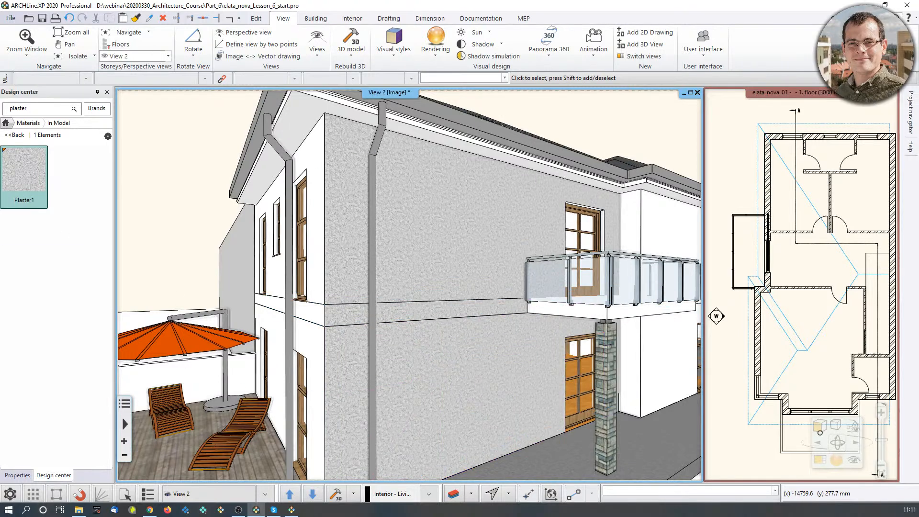
double_click(27, 110)
type("ar")
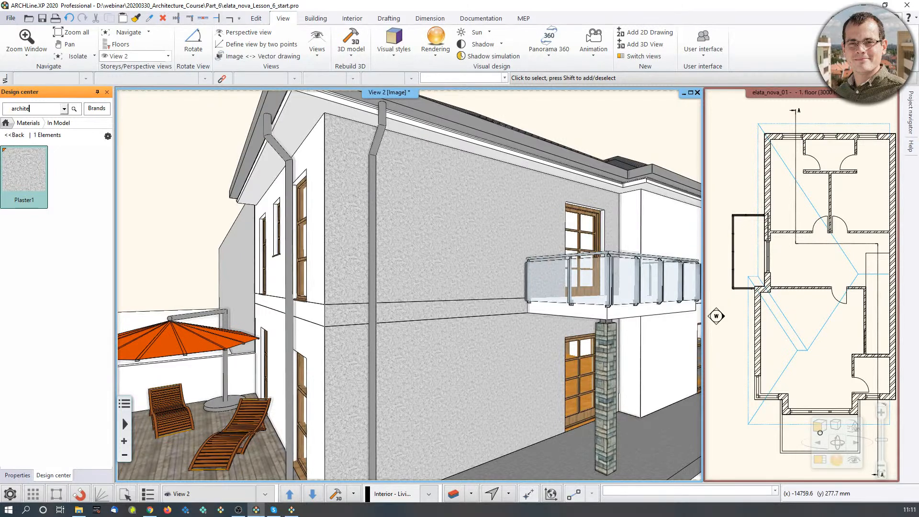
type("chitectuar")
key("Return")
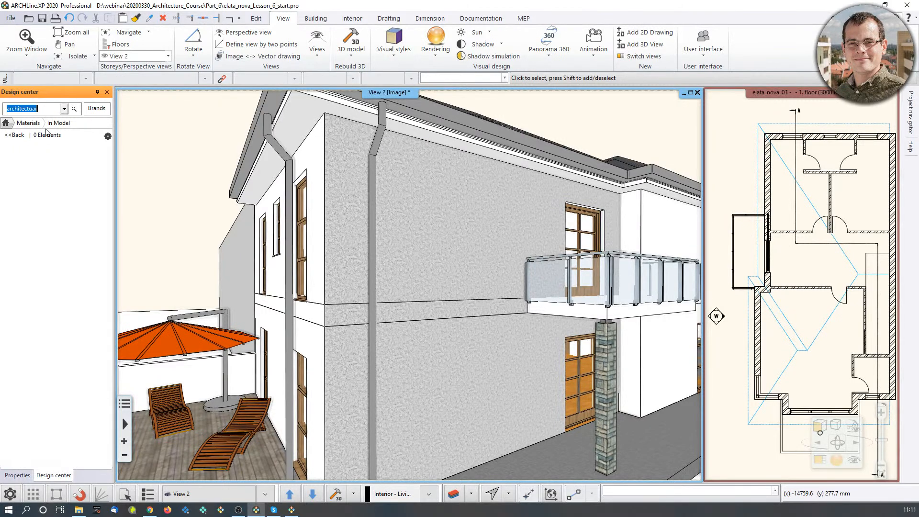
Search the whole design center for "colour_card".
left_click(7, 123)
left_click(33, 108)
double_click(33, 108)
type("colour_card")
key("Return")
Replace the plaster on the balcony-side upper wall, slab edge and ground-floor wall with Stonewall_048 from the Architectural_webinar_colour_card.
left_click_drag(24, 170, 467, 249)
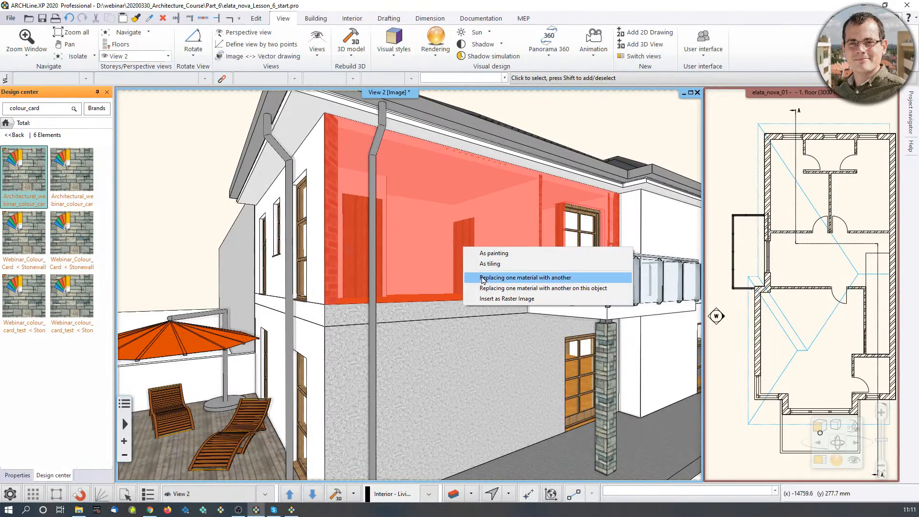
left_click(483, 279)
left_click(377, 220)
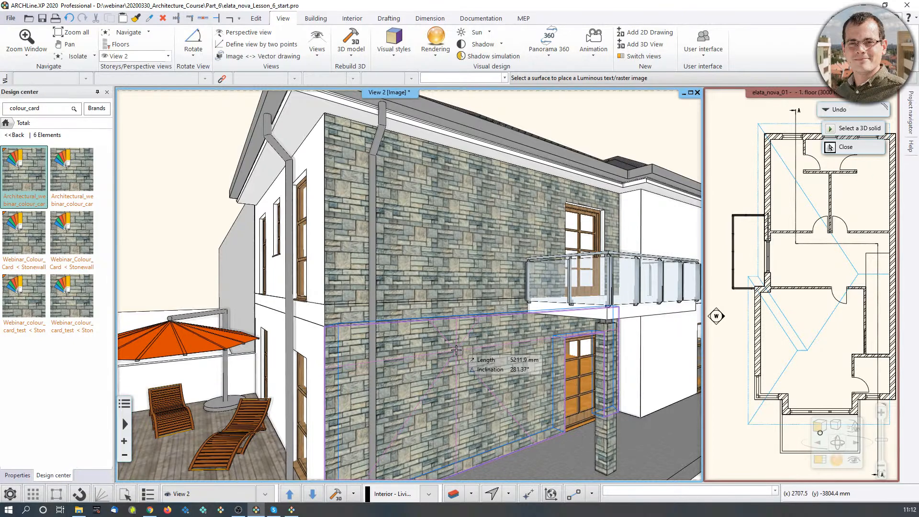
key("Escape")
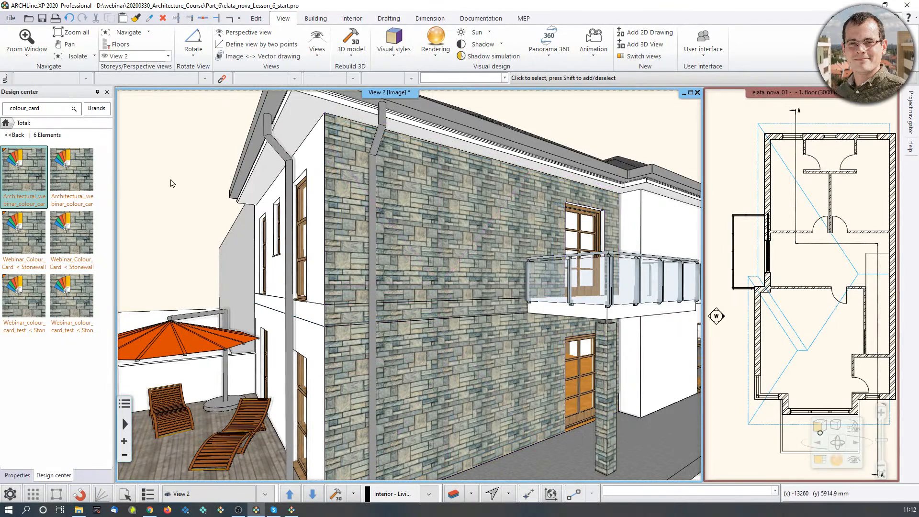
Replace the stone with Brick-white from the Architectural_webinar_colour_card on the balcony-side upper wall, slab edge and ground-floor wall.
left_click_drag(29, 184, 468, 258)
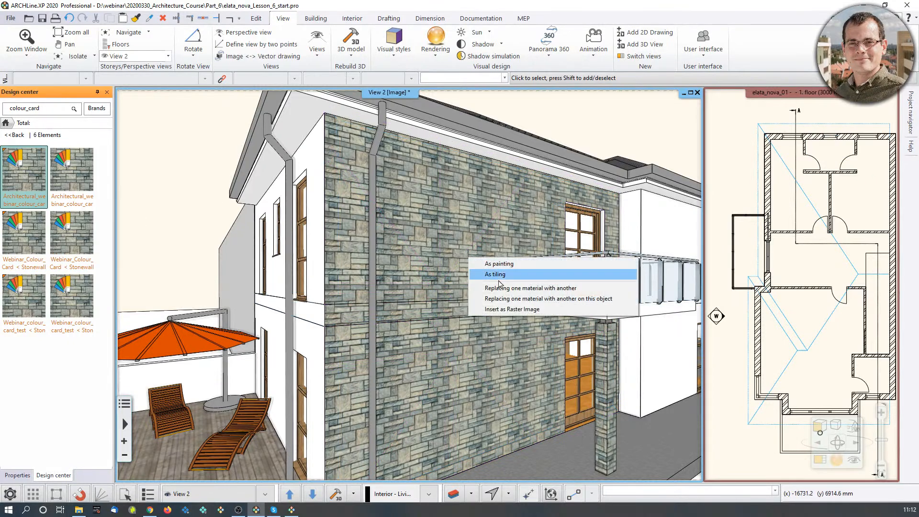
left_click(474, 288)
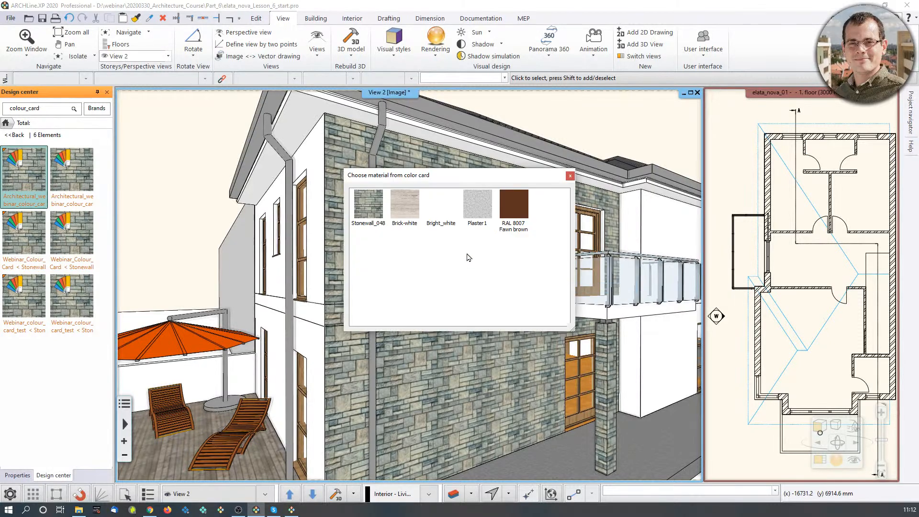
left_click(404, 205)
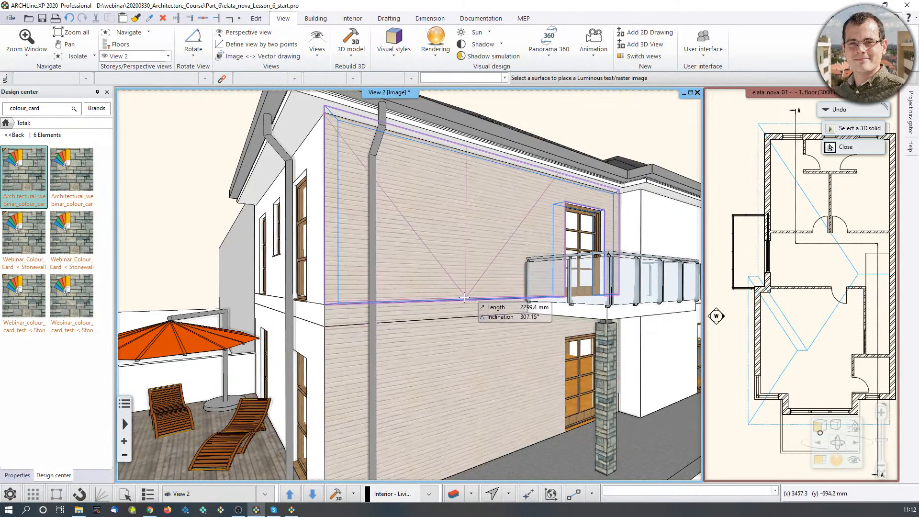
key("Escape")
Compare Plaster1, Brick-white and RAL 8007 Fawn brown with Stonewall_048 in the Architectural_webinar_colour_card and finish with Stonewall_048 on the facade.
mouse_move(18, 162)
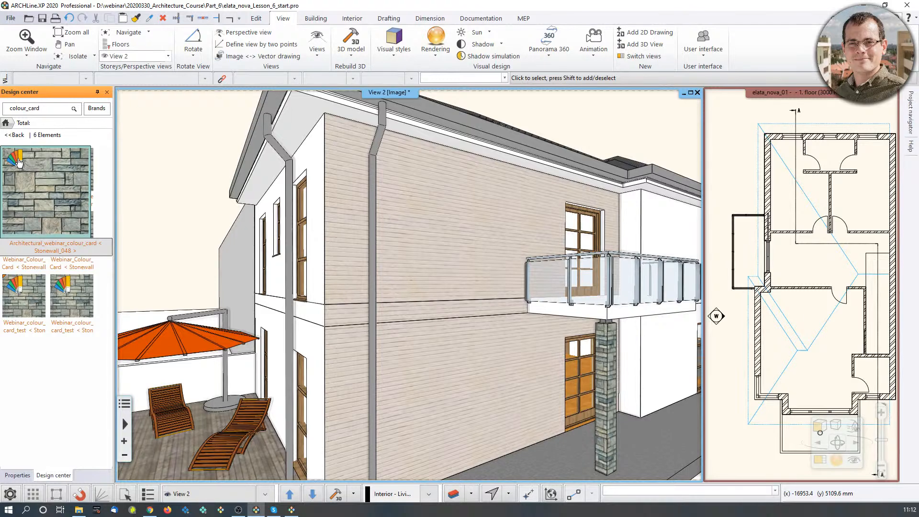
left_click(18, 163)
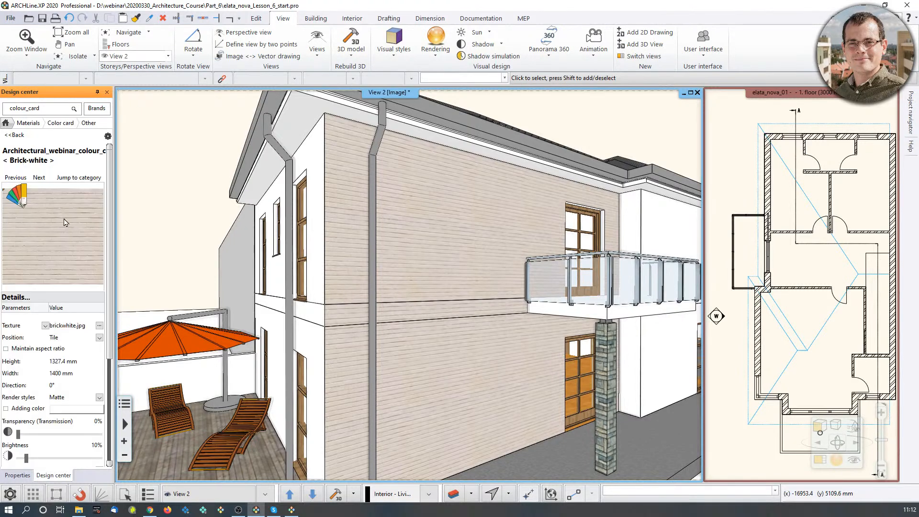
left_click(22, 198)
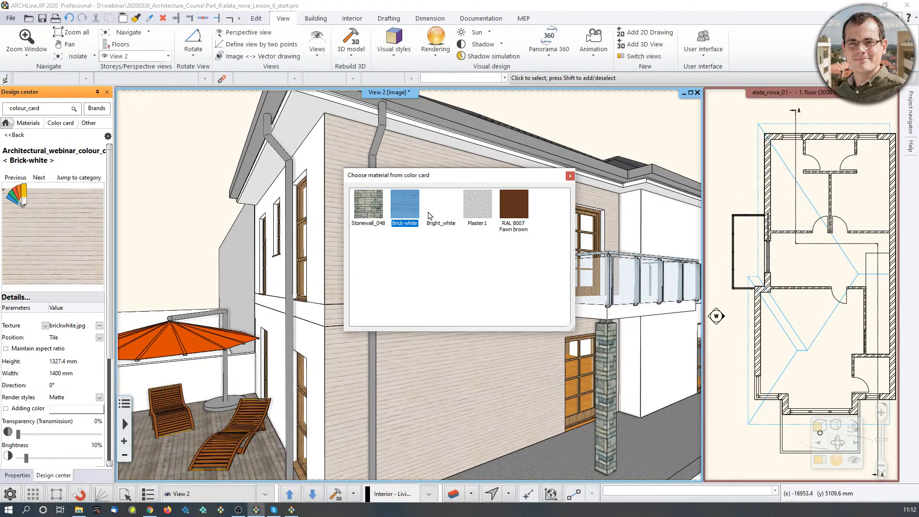
left_click_drag(483, 185, 756, 113)
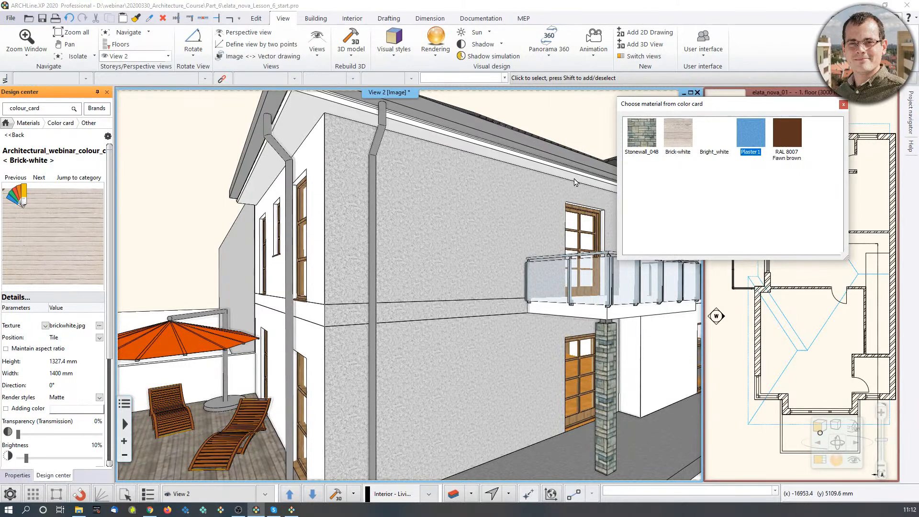
left_click(638, 141)
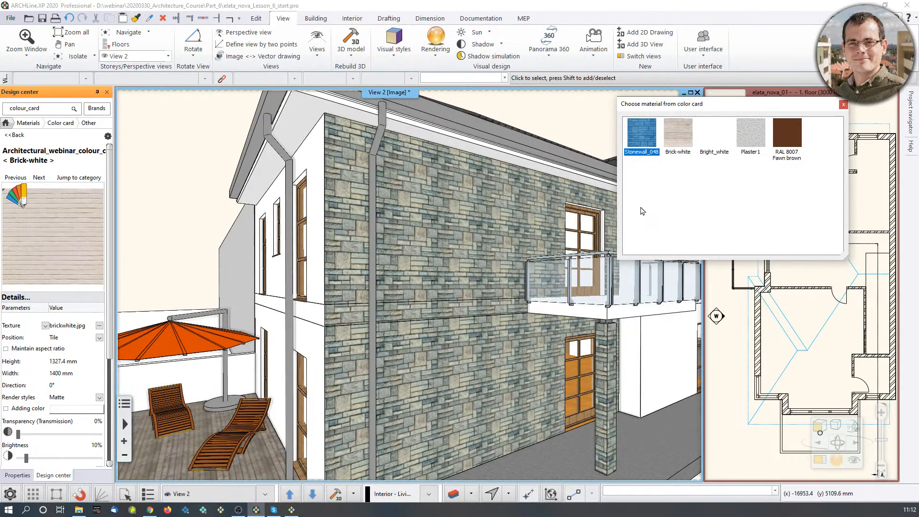
left_click(687, 124)
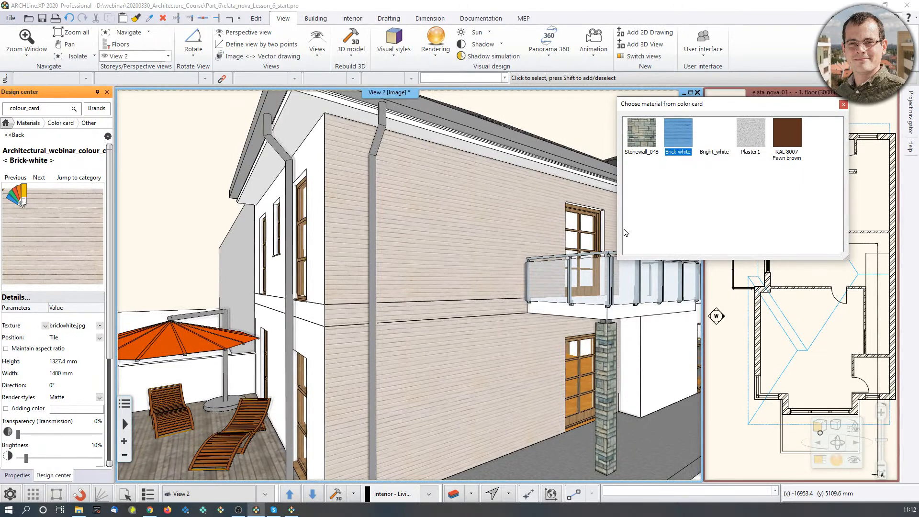
left_click(720, 132)
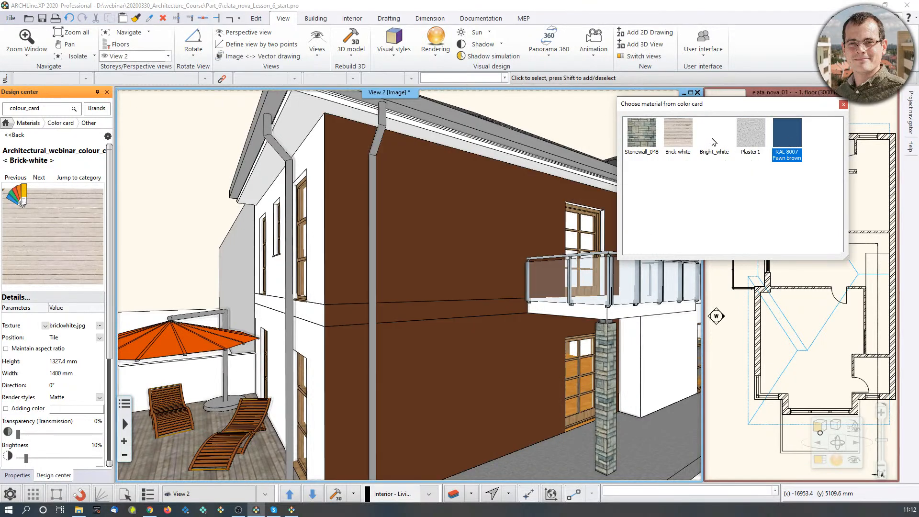
left_click(646, 140)
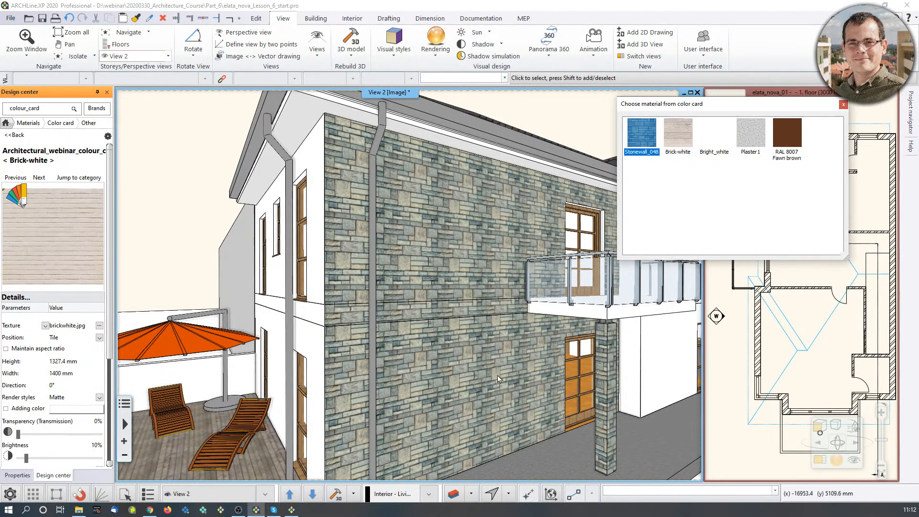
left_click(843, 104)
scroll(485, 226, "down", 5)
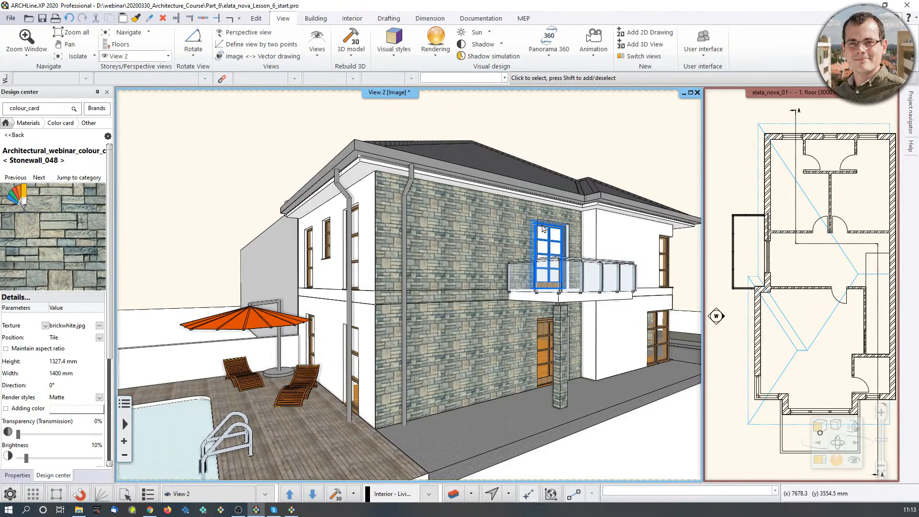
View the red brick texture in Chrome, return to ARCHLine.XP and start a new material in the design center's Materials category.
left_click(151, 514)
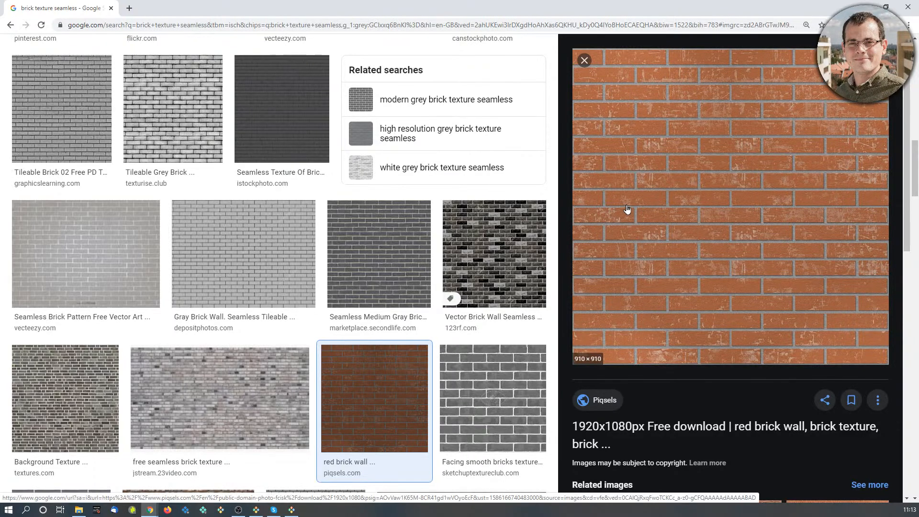
left_click(864, 5)
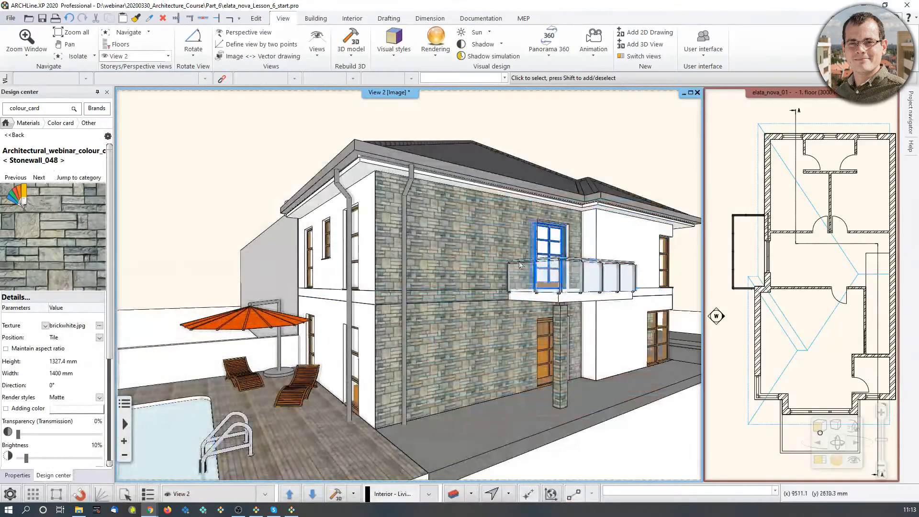
left_click(7, 123)
left_click(33, 206)
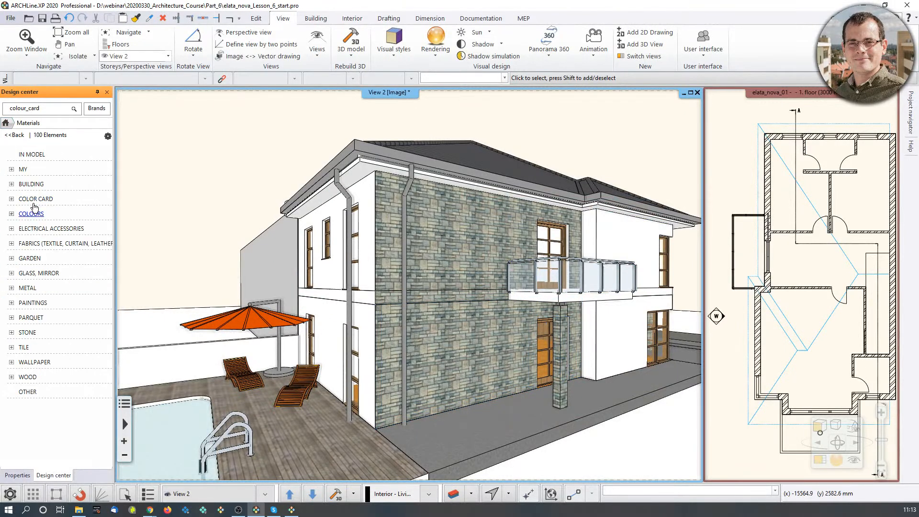
left_click(107, 136)
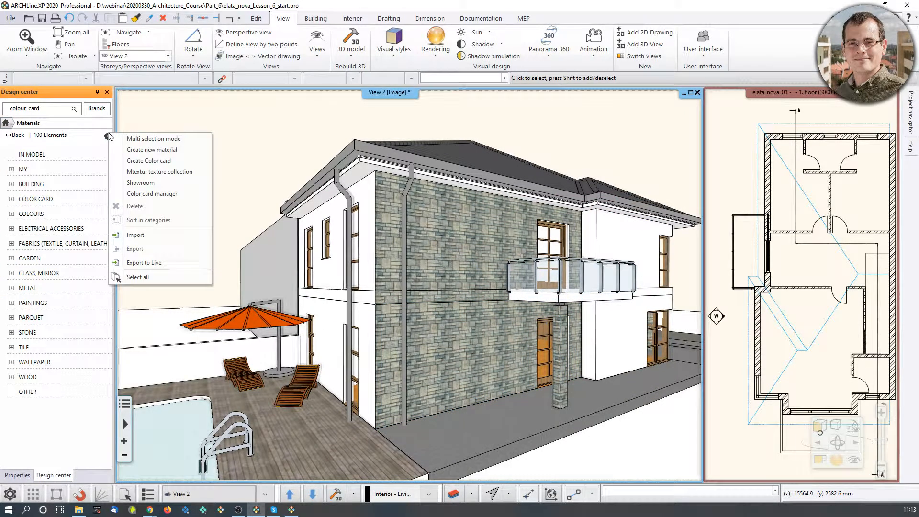
left_click(137, 149)
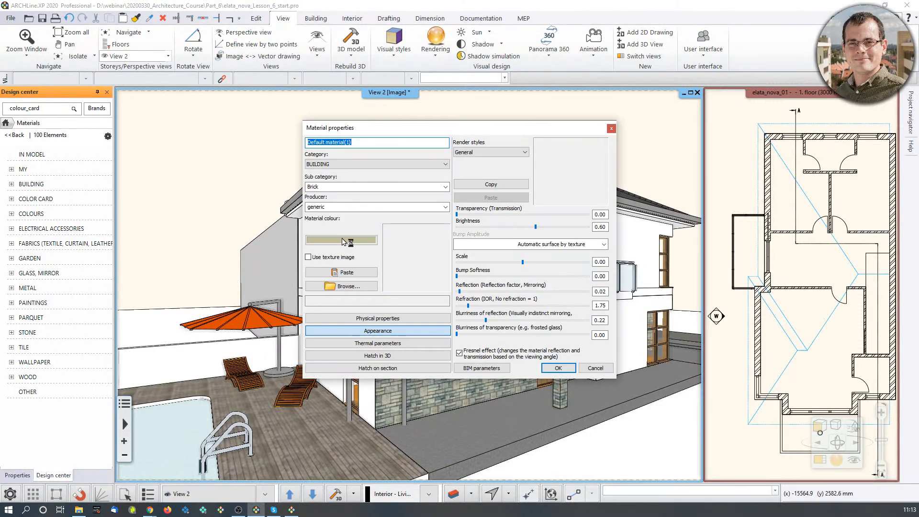
Copy the red brick wall image from the Chrome image results and paste it as the new material's texture in ARCHLine.XP.
left_click(149, 510)
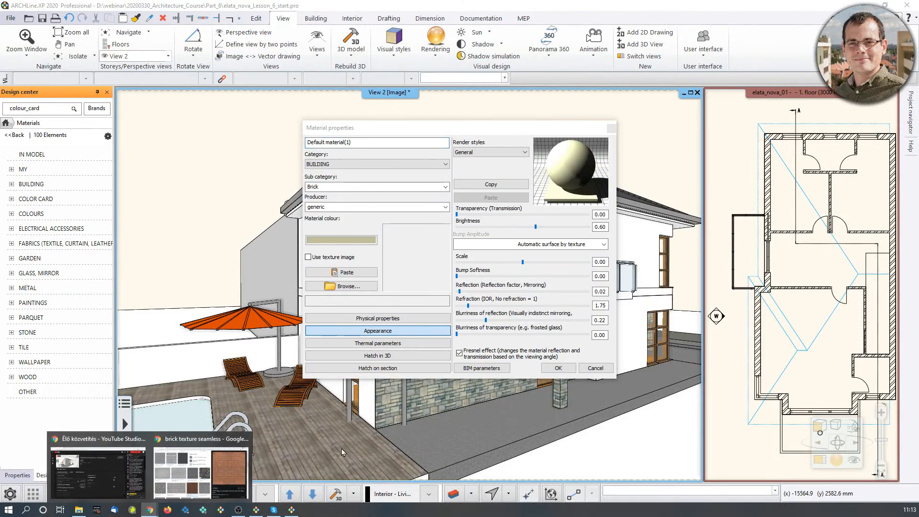
left_click(202, 469)
right_click(708, 217)
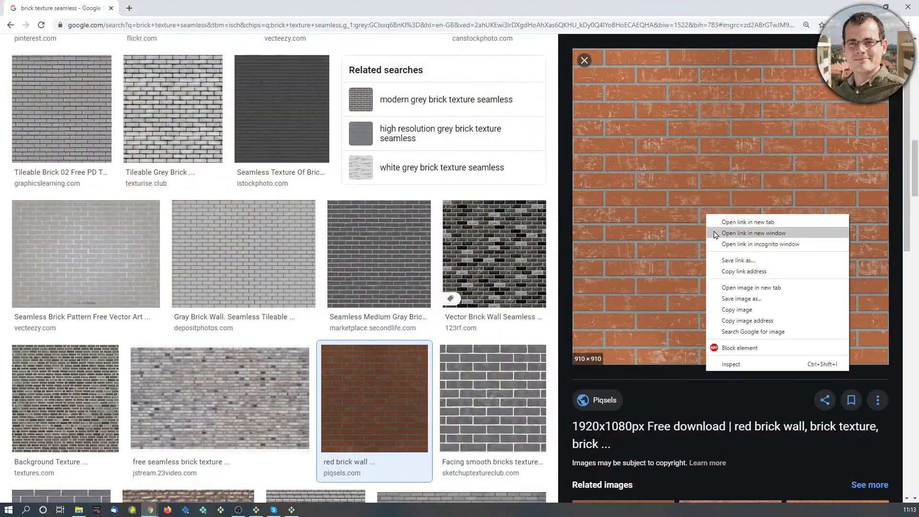
left_click(755, 311)
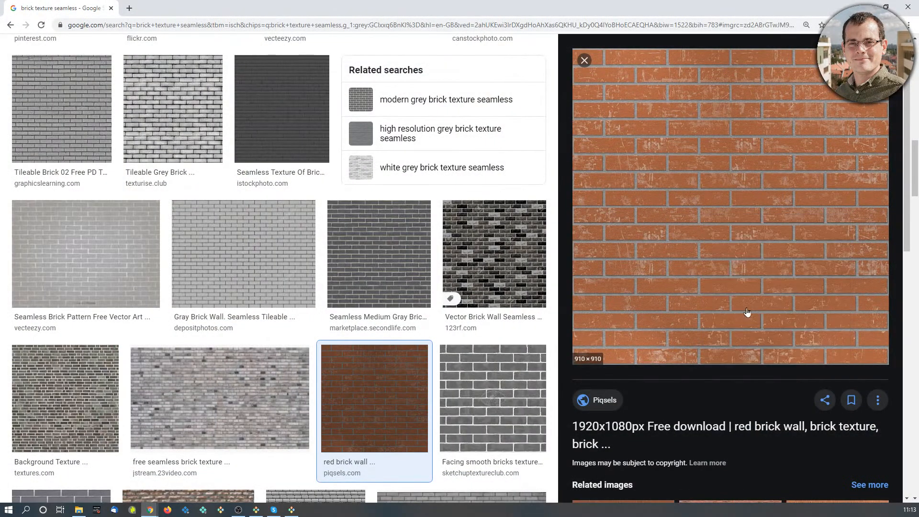
mouse_move(295, 511)
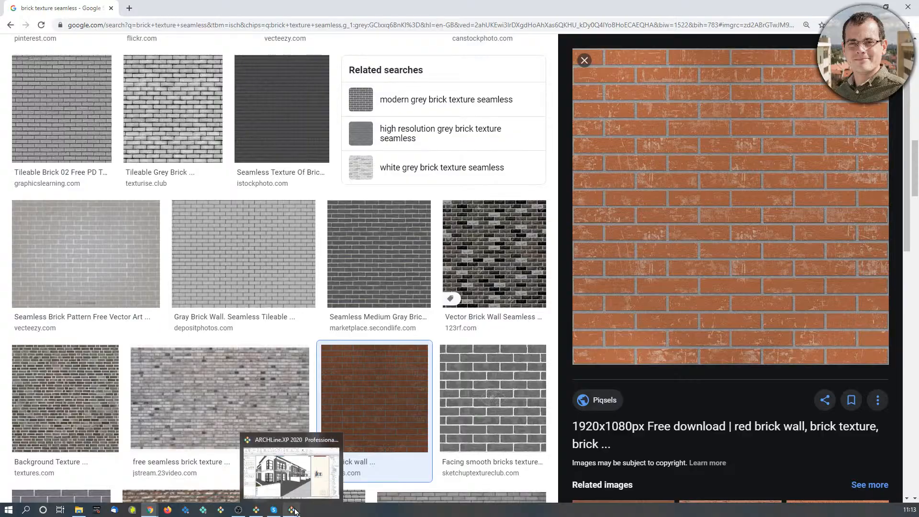
left_click(290, 472)
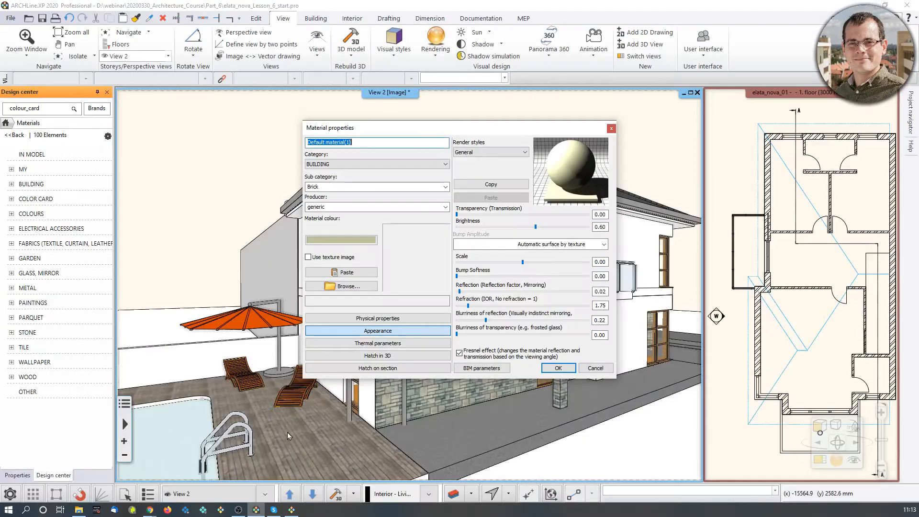
left_click(331, 272)
Name the new material Architectural_webinar_brick_pattern.
left_click(374, 142)
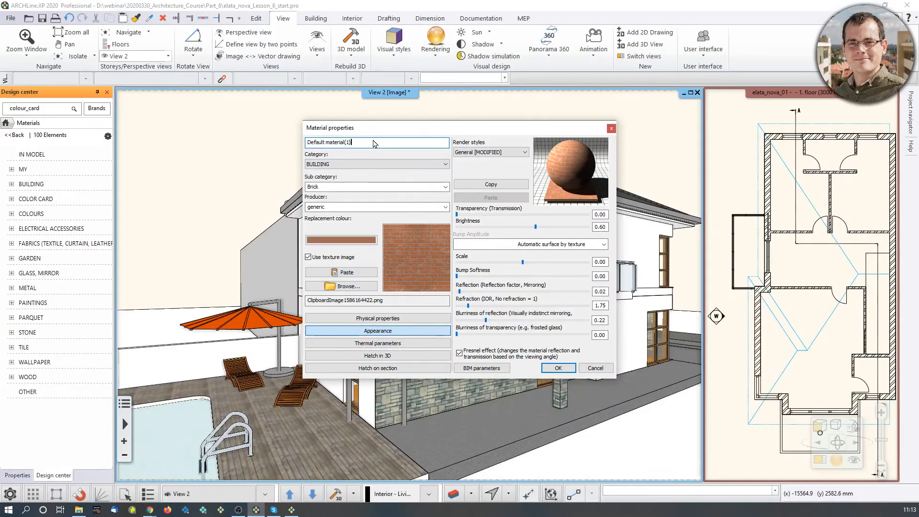
key("ctrl+a")
type("Architectural_webinar_brick_pattern")
Show the brick material's physical properties, then switch to Chrome and search Google in a new tab for "small brick size".
left_click(378, 318)
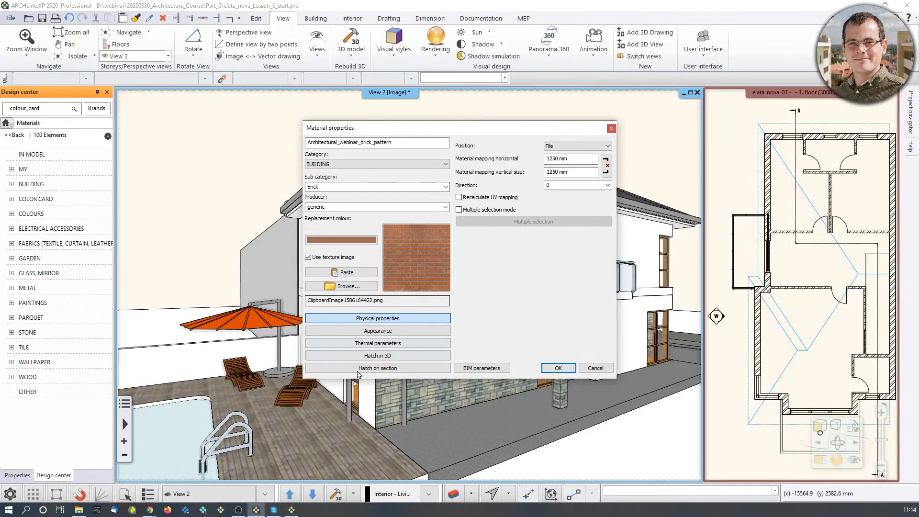
left_click(153, 510)
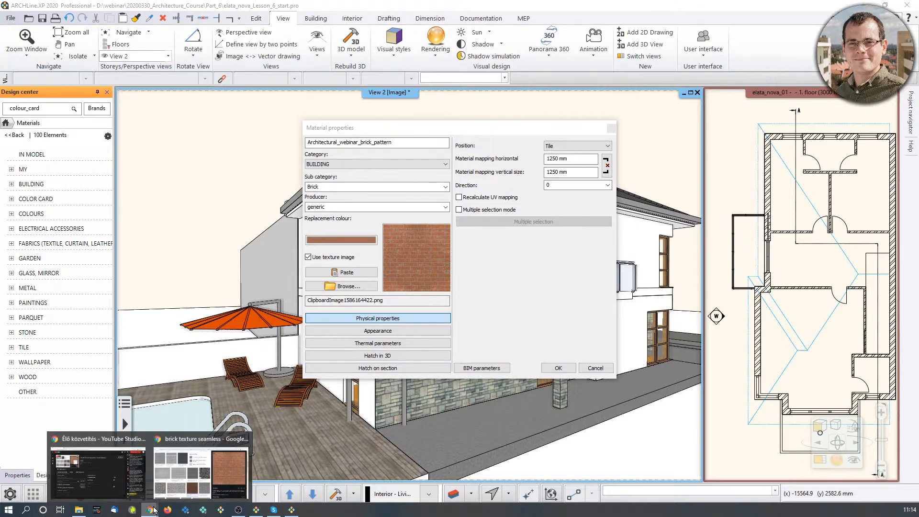
left_click(193, 481)
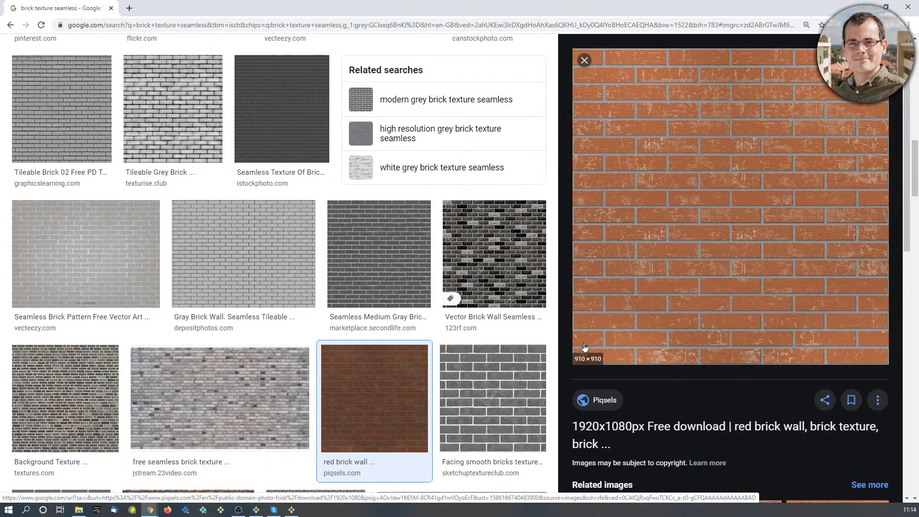
key("ctrl+t")
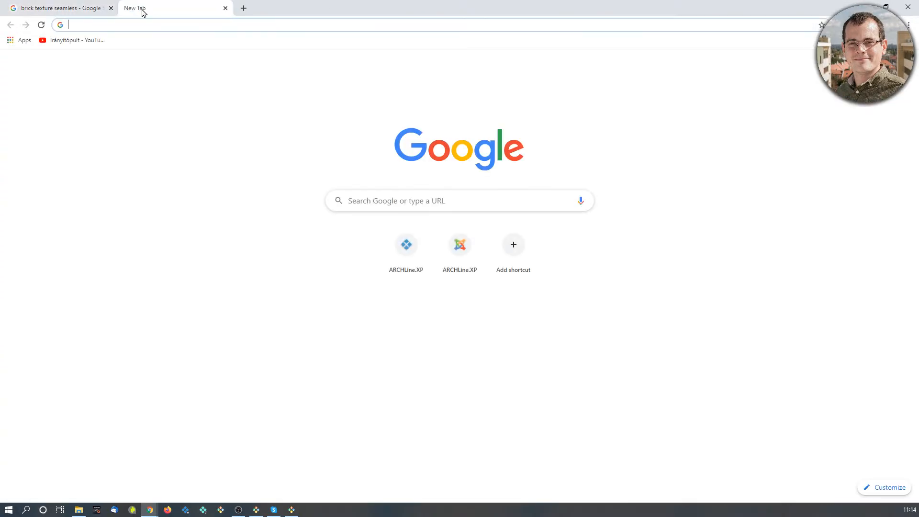
type("small brick size")
key("Return")
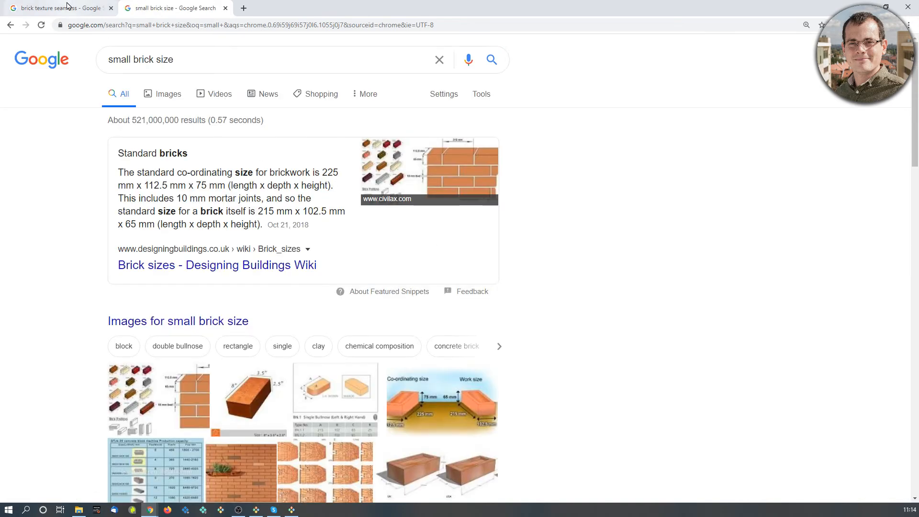
Open the Windows Calculator and calculate the texture width as 225 × 5.
left_click(7, 510)
type("calc")
key("Return")
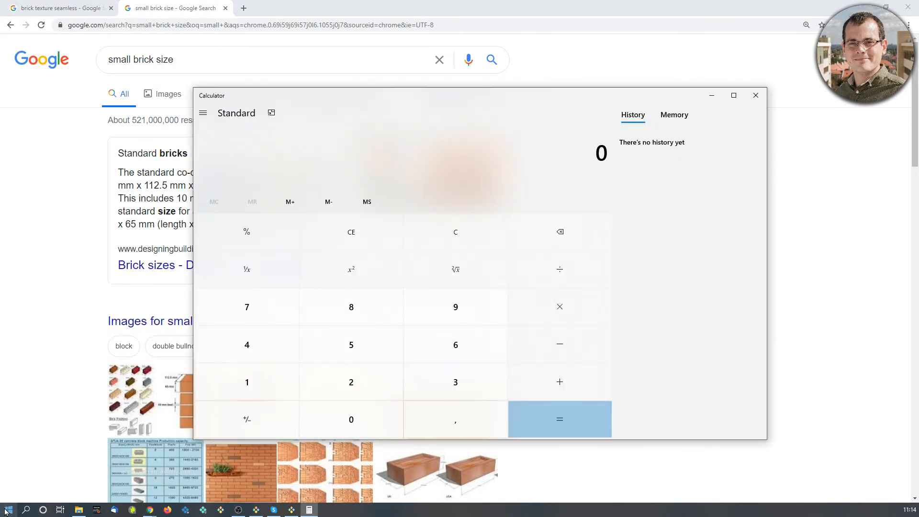
type("225")
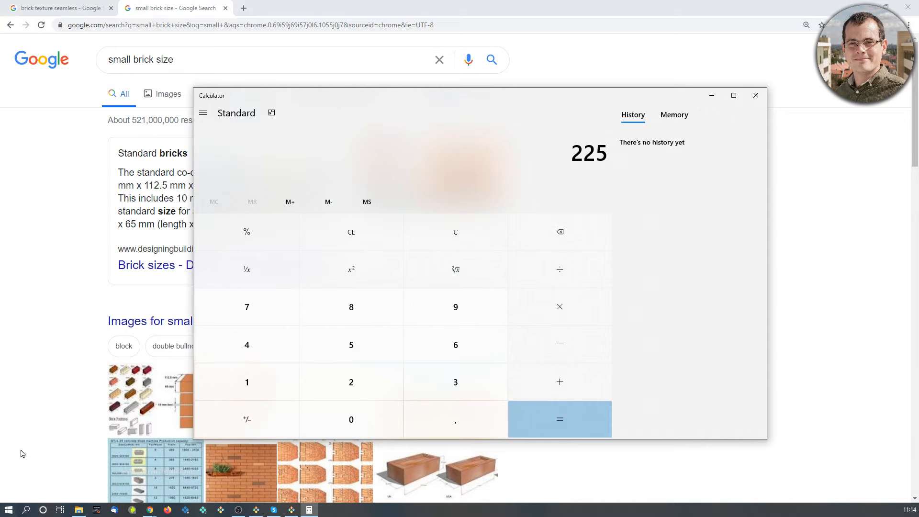
type(" × 5")
key("Return")
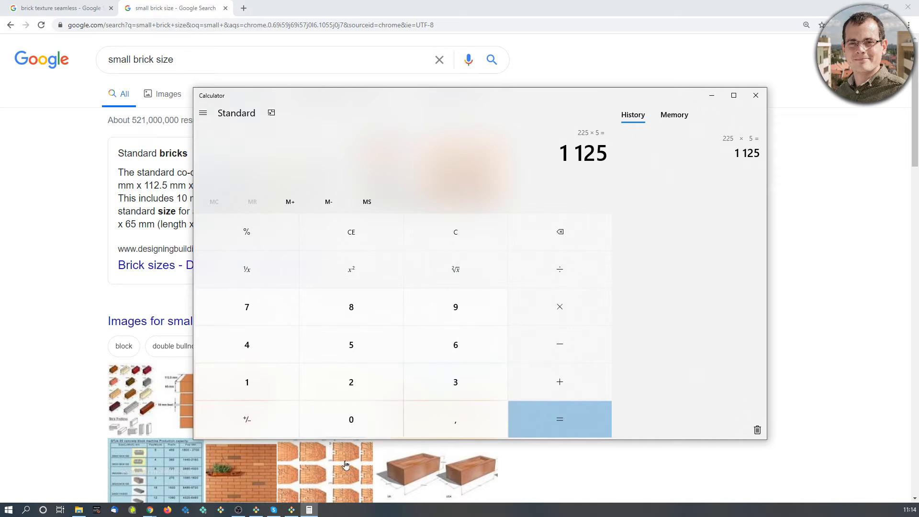
Return to ARCHLine.XP and set the brick material's render style to Wall.
left_click(292, 512)
left_click(257, 511)
mouse_move(257, 511)
left_click(260, 474)
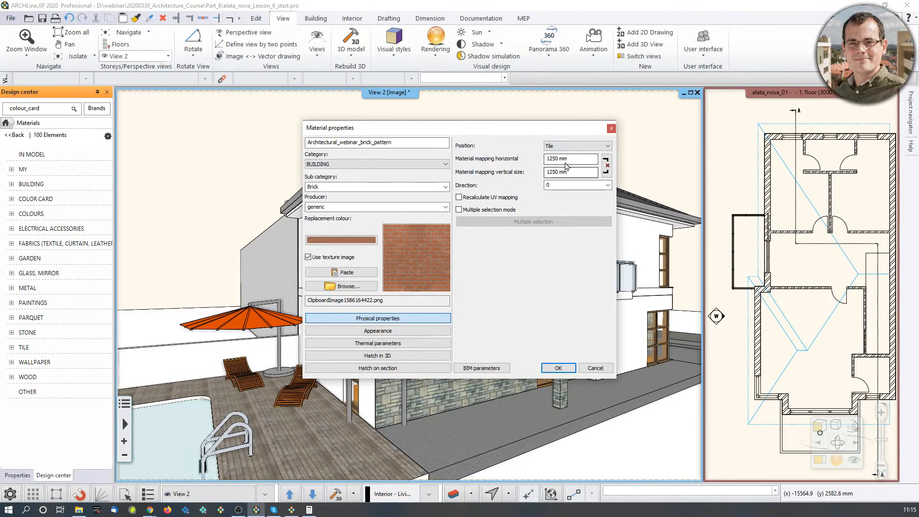
left_click(412, 331)
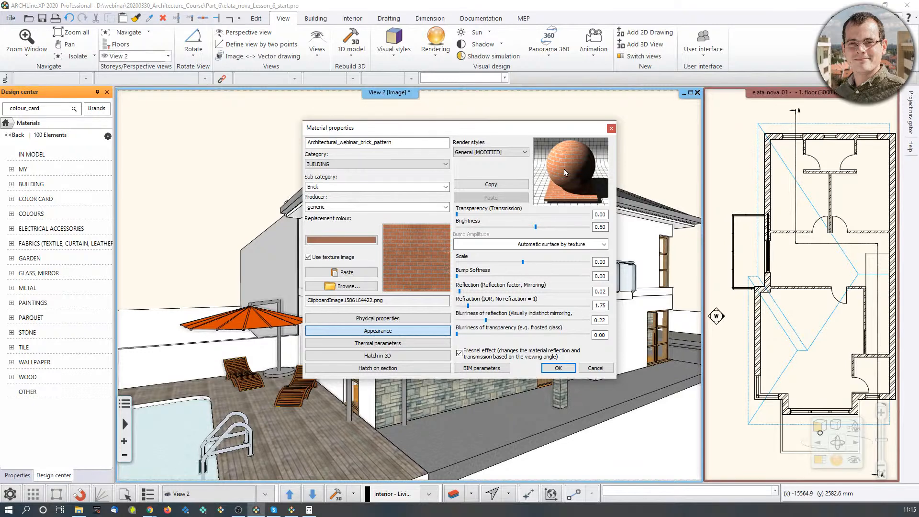
left_click(525, 153)
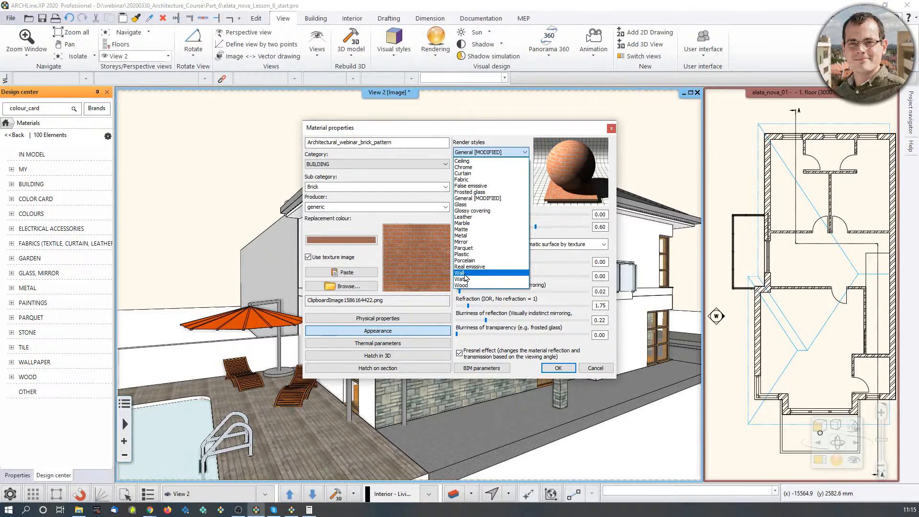
left_click(468, 273)
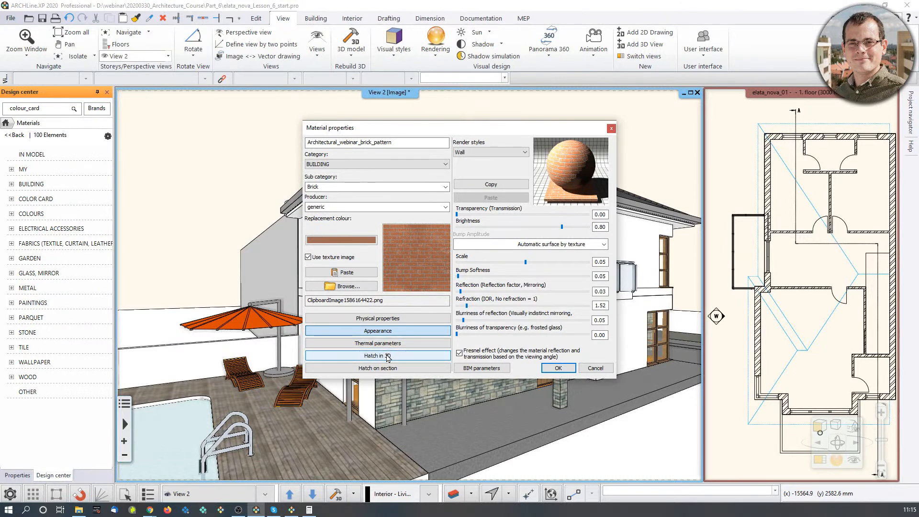
Look through the brick material's 3D and section hatch settings, and save the new material.
left_click(388, 357)
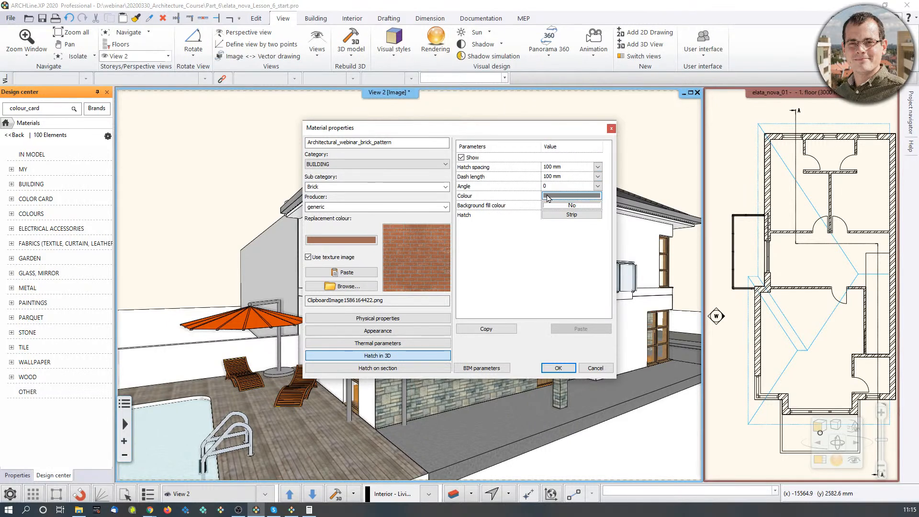
left_click(395, 372)
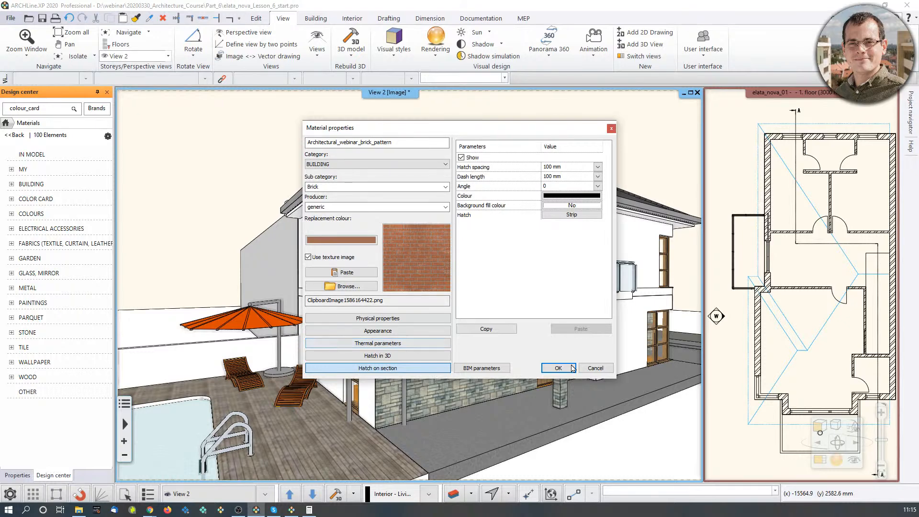
left_click(558, 368)
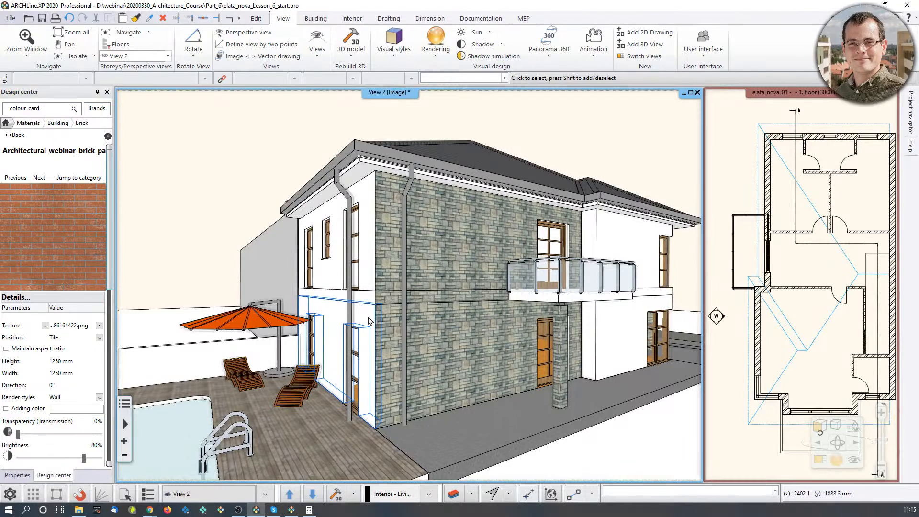
Place the new brick material as a raster image on the low garden wall behind the pool.
scroll(372, 309, "up", 3)
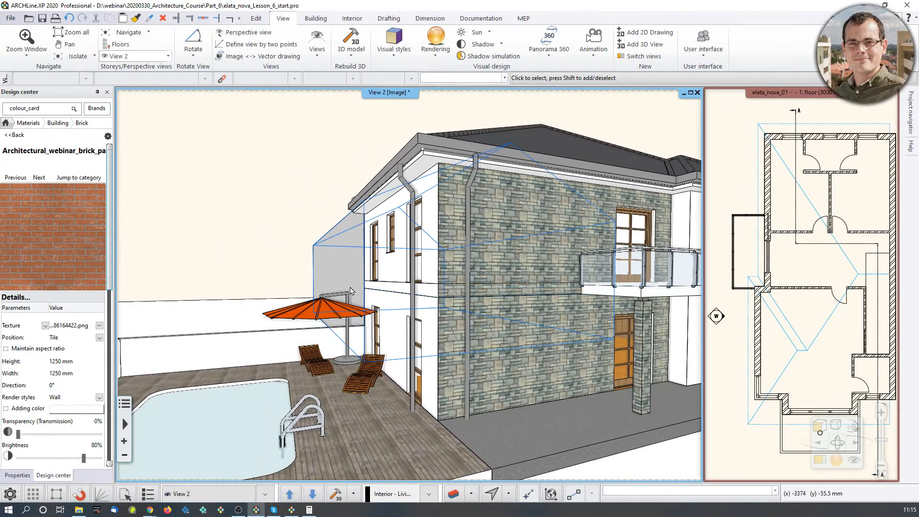
scroll(372, 308, "up", 2)
scroll(193, 387, "up", 5)
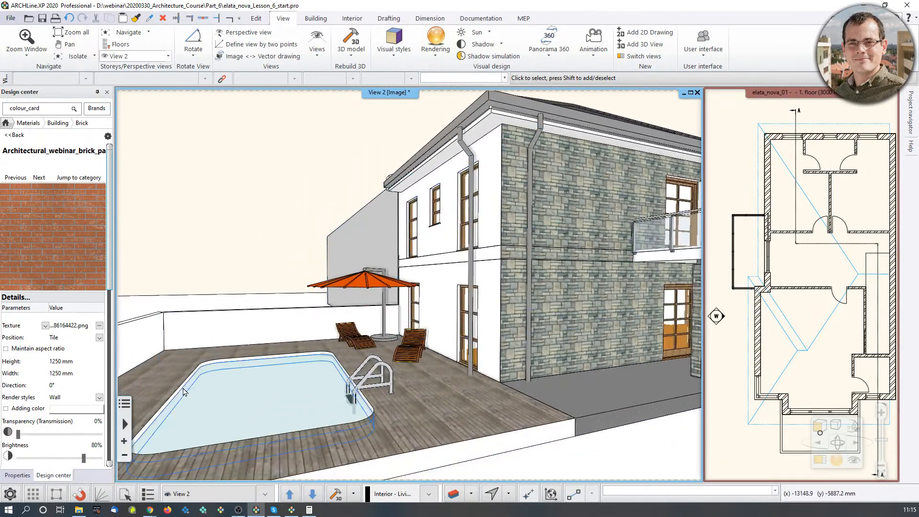
scroll(193, 387, "up", 2)
middle_click_drag(204, 369, 437, 257)
scroll(420, 276, "up", 3)
left_click_drag(65, 247, 317, 321)
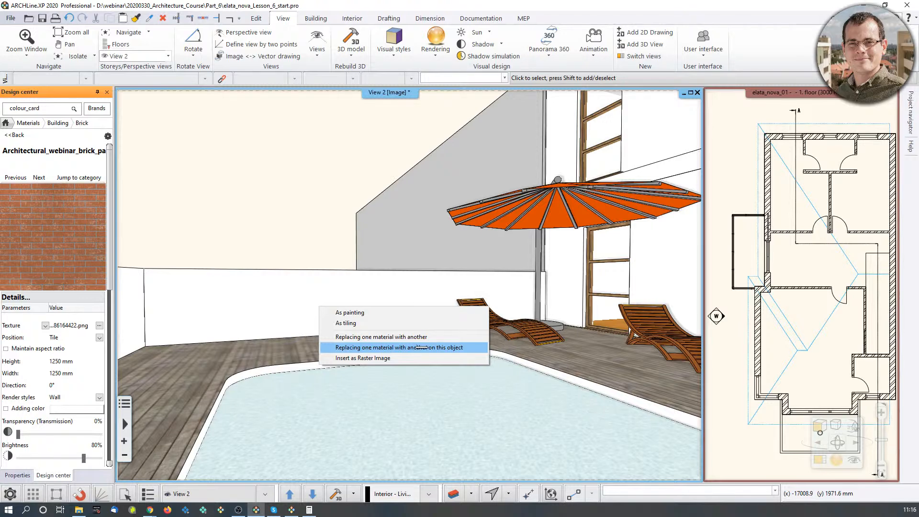
left_click(364, 358)
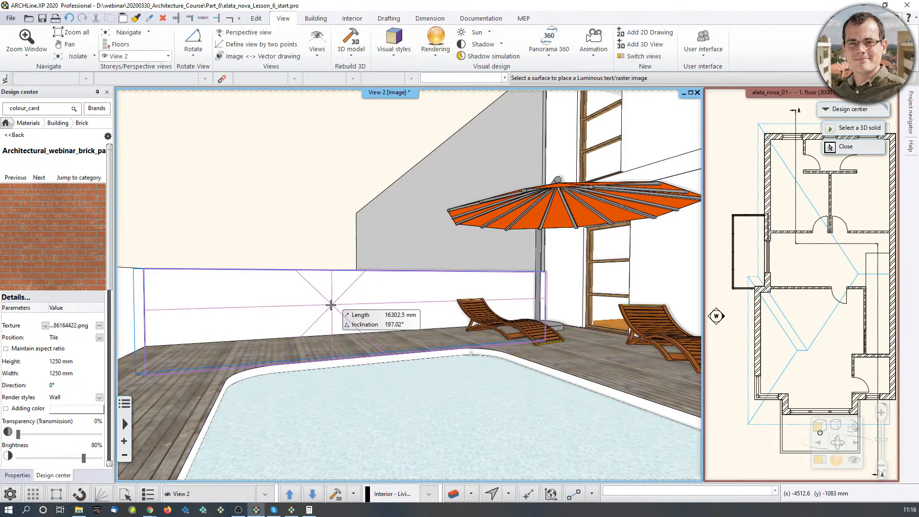
left_click(366, 308)
scroll(364, 305, "up", 5)
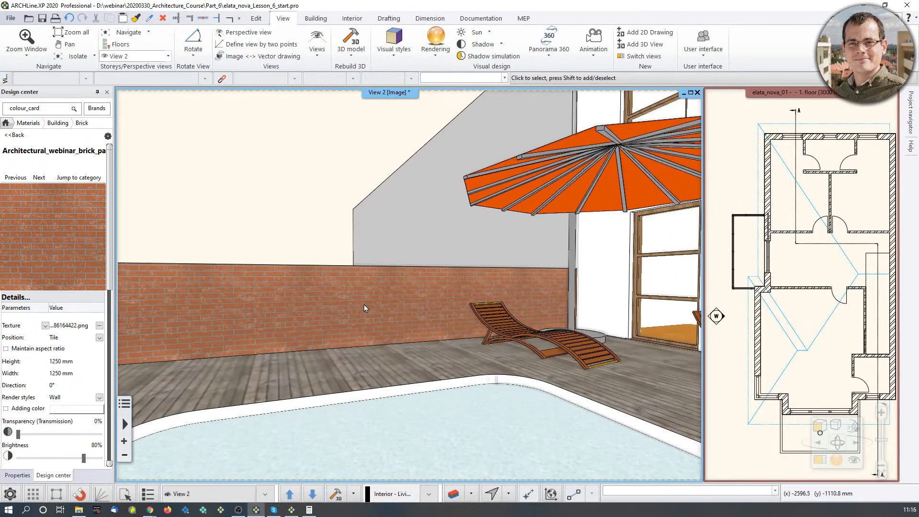
scroll(340, 424, "down", 2)
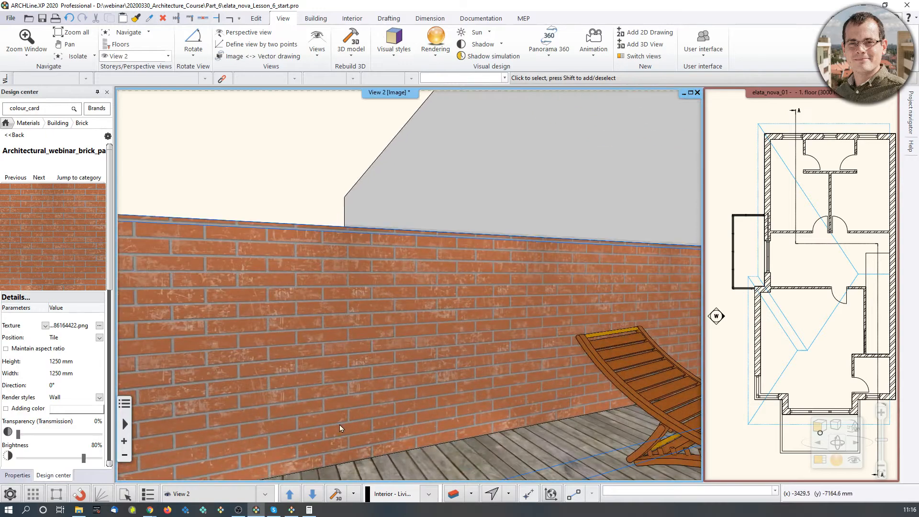
scroll(379, 390, "down", 3)
right_click_drag(322, 345, 464, 335)
left_click(238, 509)
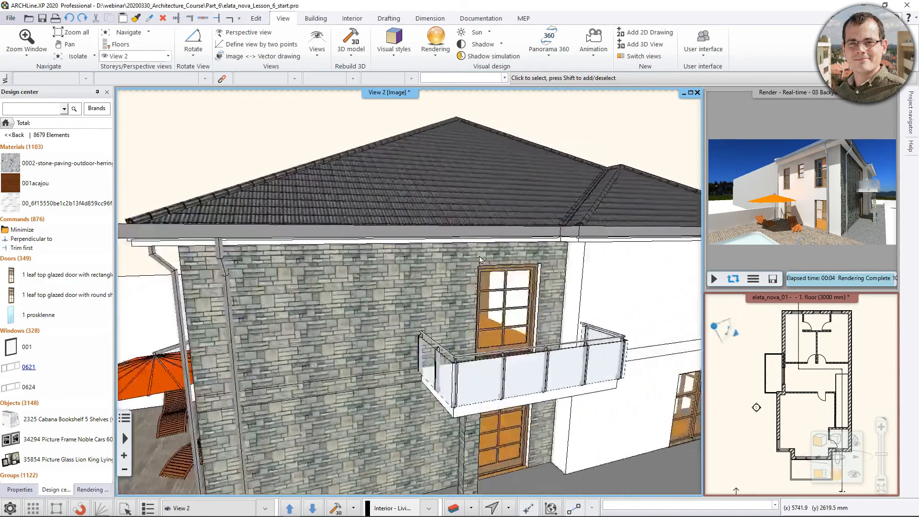
Find the ceiling lights among the lighting objects and place Ceiling lamp 3 on the underside of the canopy carried by the stone columns.
middle_click_drag(480, 260, 369, 223)
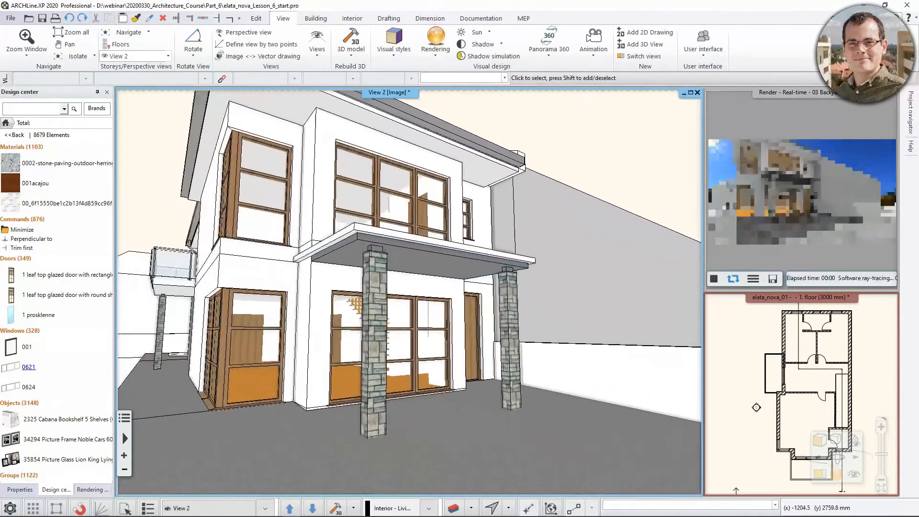
scroll(434, 269, "up", 3)
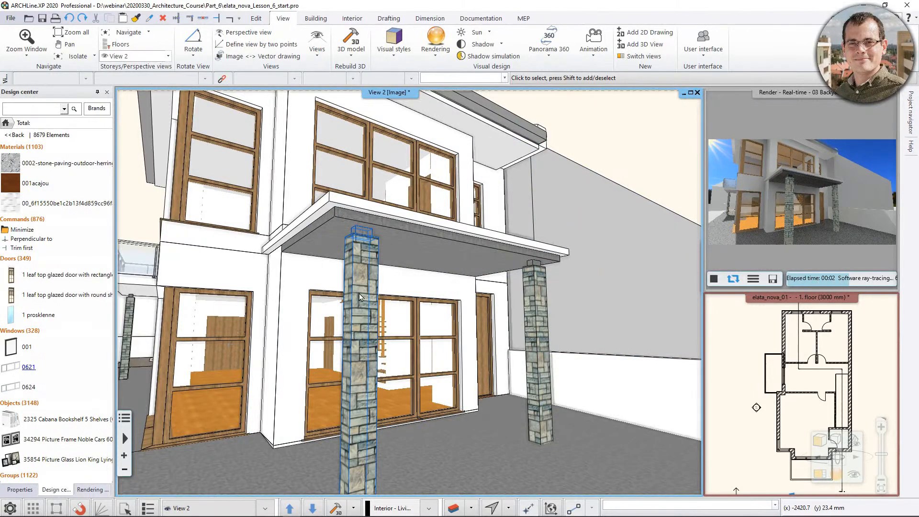
left_click(6, 124)
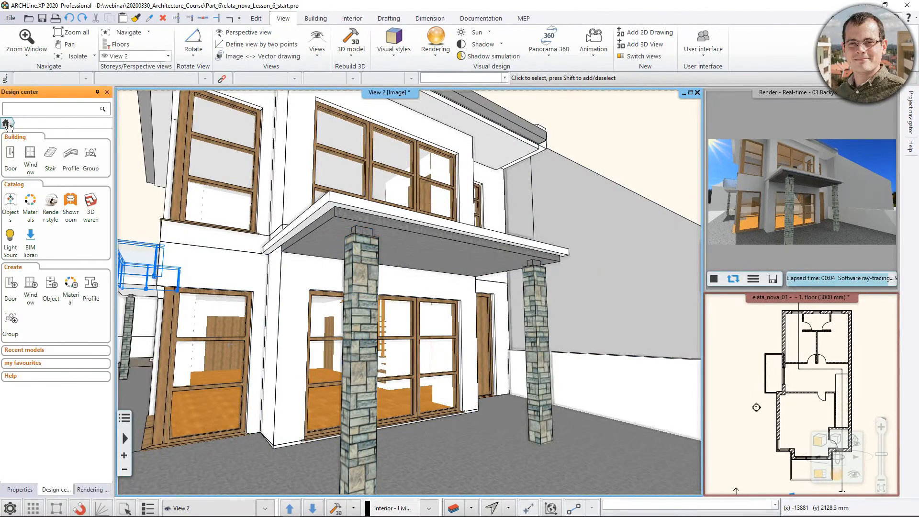
left_click(10, 204)
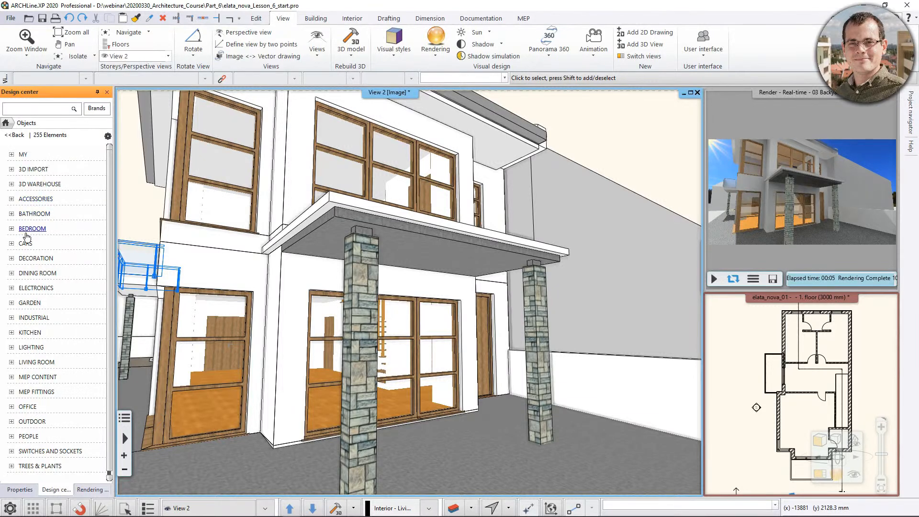
left_click(12, 348)
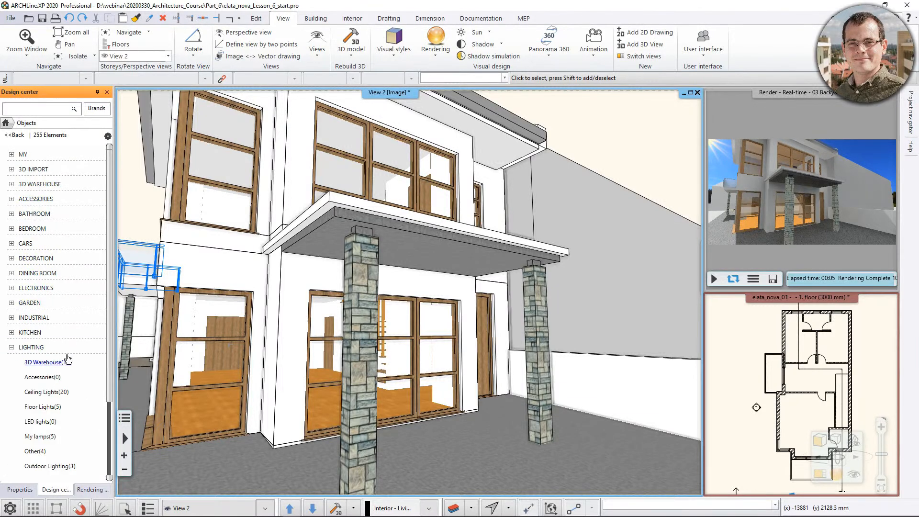
scroll(91, 383, "down", 1)
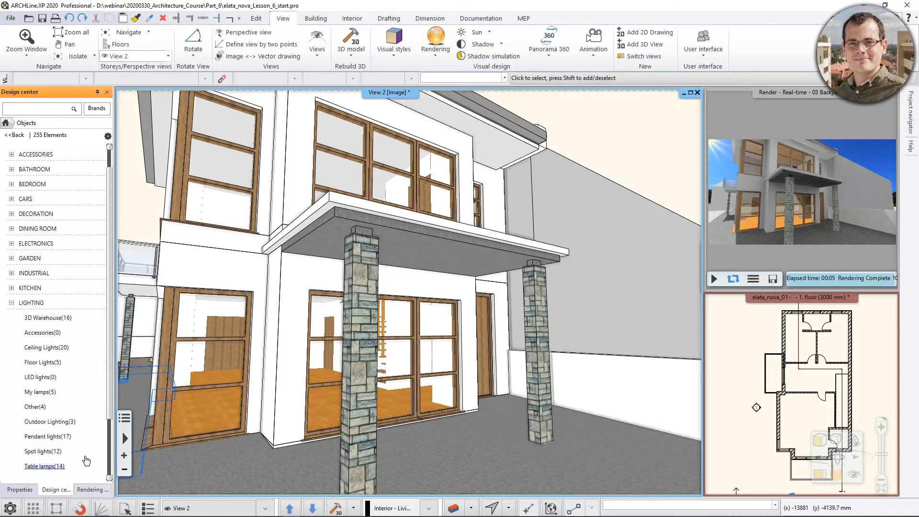
left_click(51, 351)
mouse_move(59, 359)
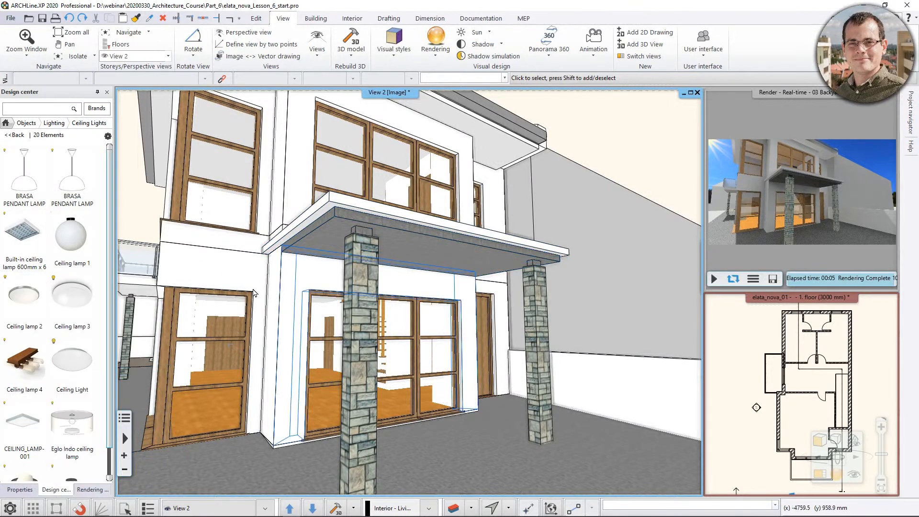
left_click(75, 319)
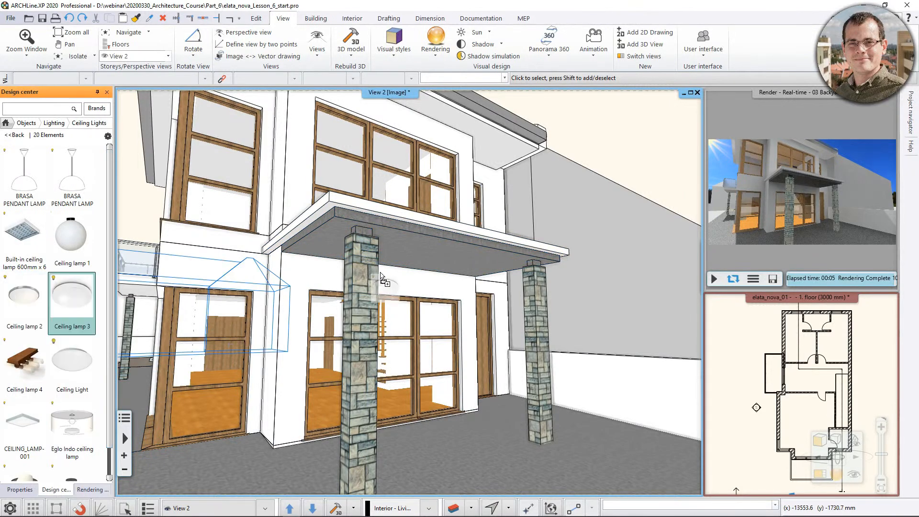
left_click(422, 255)
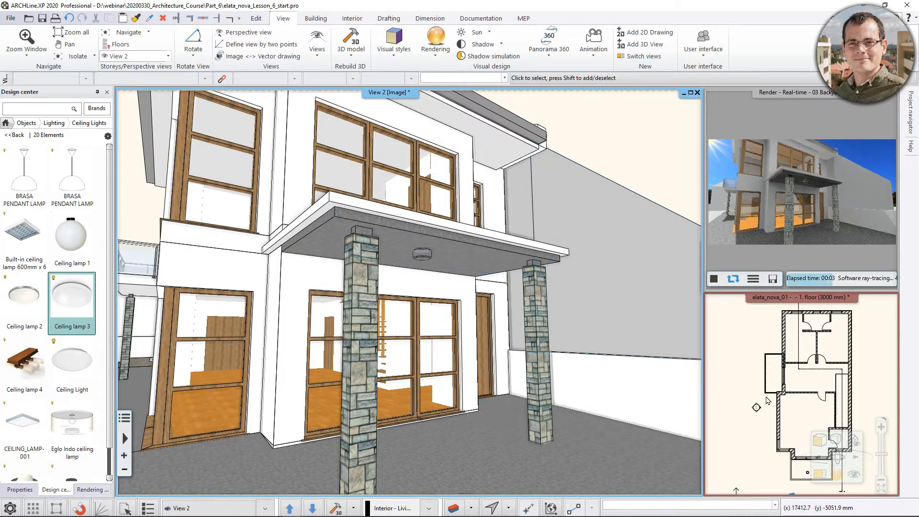
Move the ceiling lamp to the centre of the canopy slab in the first-floor plan.
middle_click_drag(765, 397, 753, 386)
left_click(818, 474)
scroll(390, 300, "up", 5)
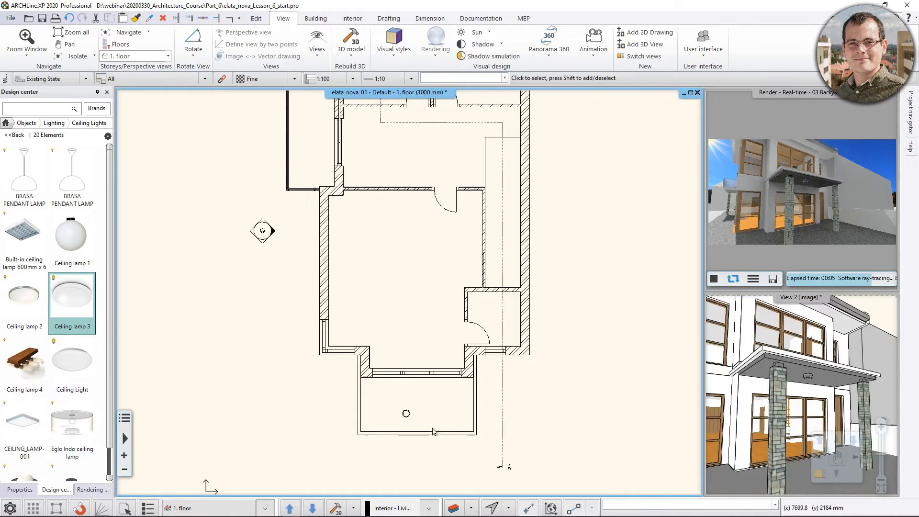
left_click(390, 304)
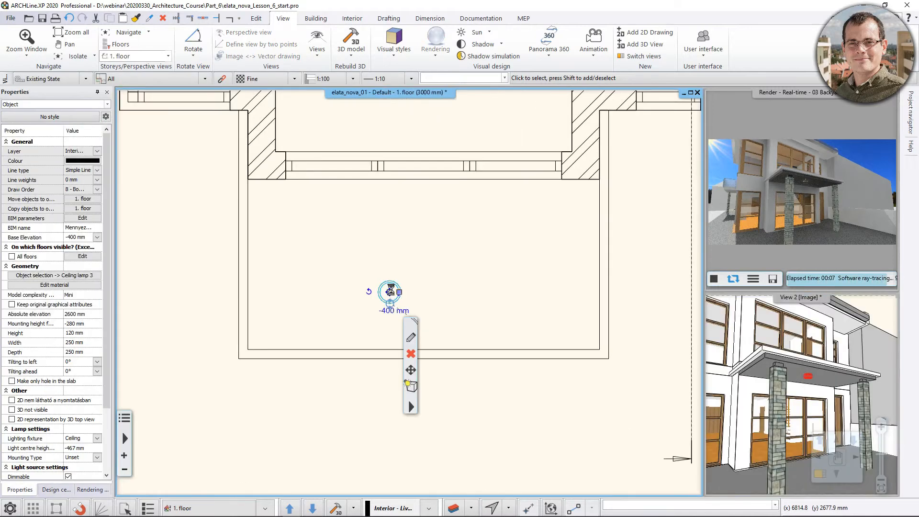
left_click(390, 291)
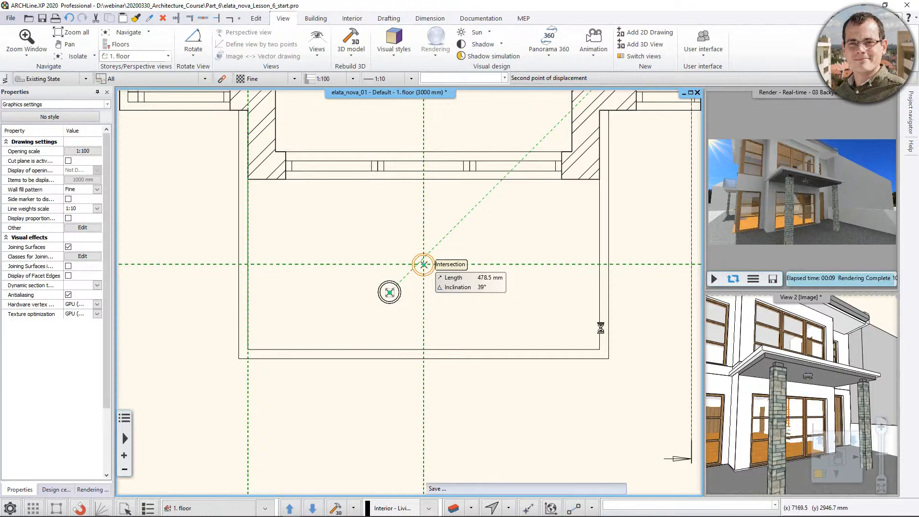
left_click(424, 264)
left_click(651, 240)
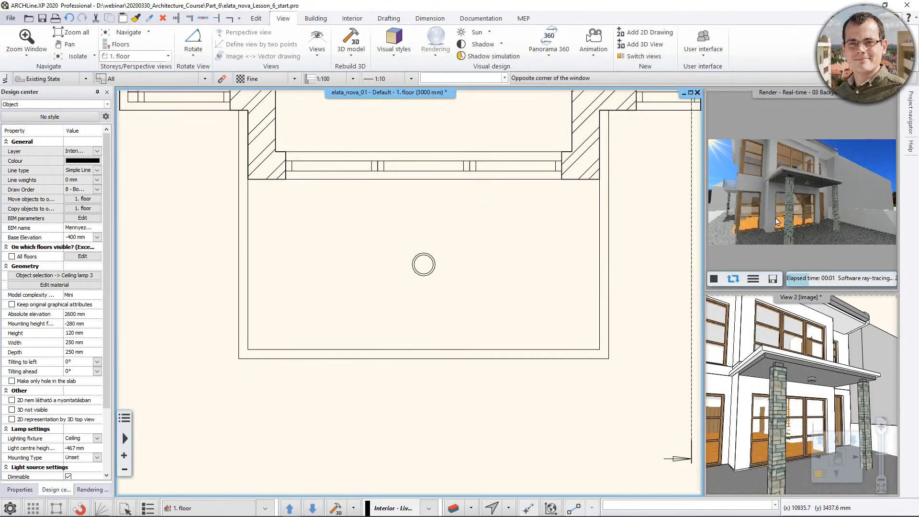
Examine the lamp under the canopy in the 3D view and real-time render, and make View 2 the main view.
left_click(804, 249)
left_click(812, 384)
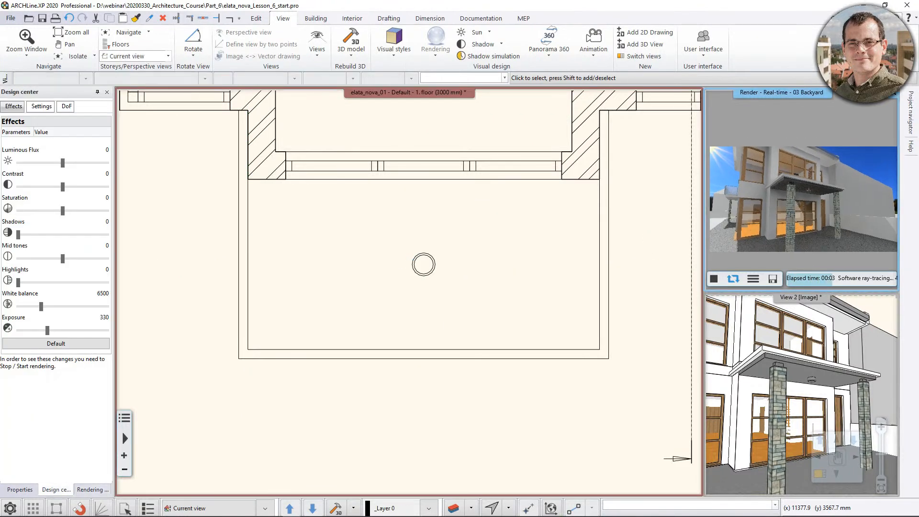
scroll(813, 383, "up", 3)
scroll(813, 378, "up", 4)
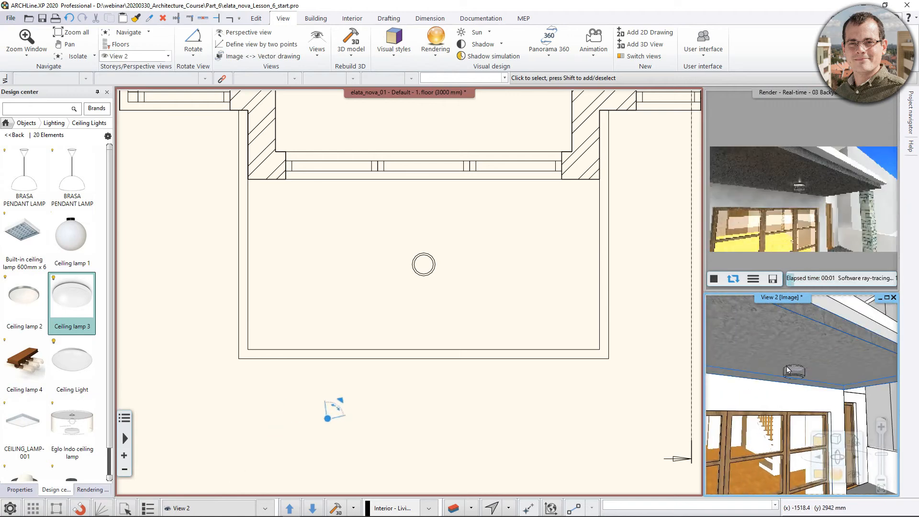
scroll(790, 370, "down", 8)
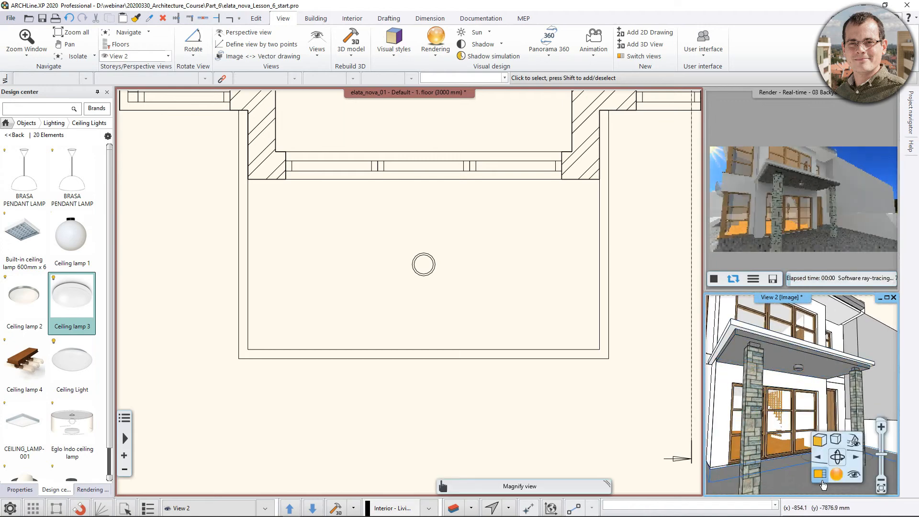
left_click(820, 474)
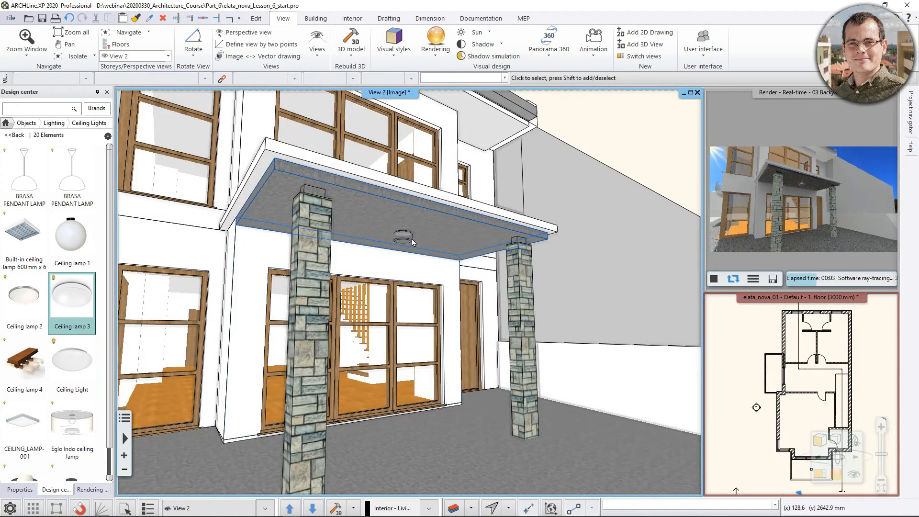
Select the lamp under the canopy and show its light source properties.
left_click(404, 237)
left_click(410, 239)
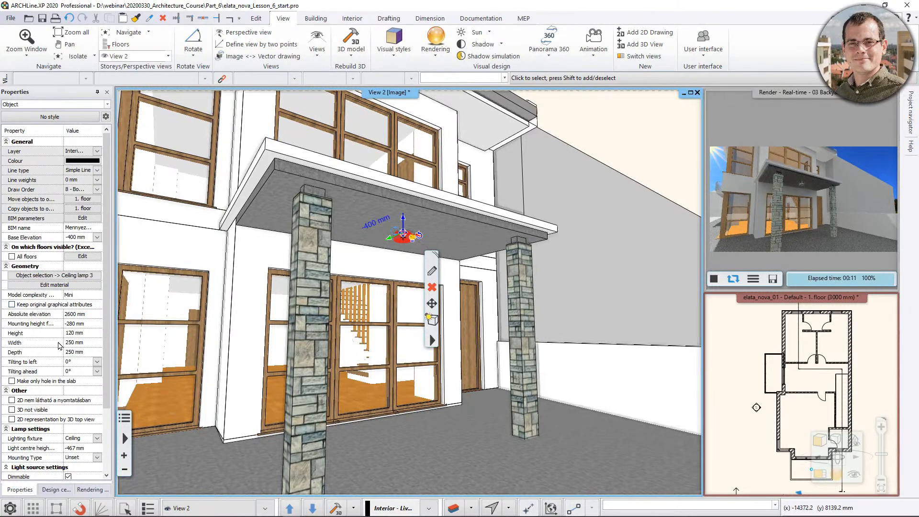
left_click(107, 104)
left_click(93, 117)
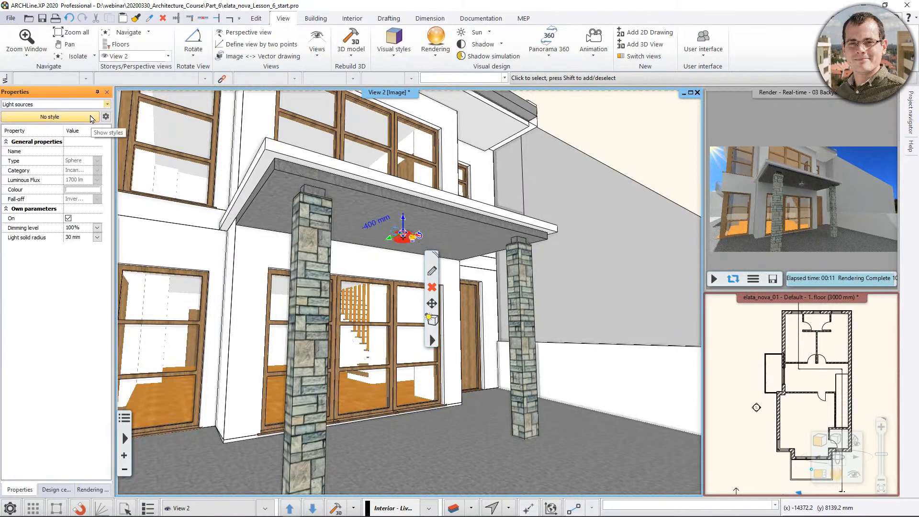
Move the lamp's light source vertically down to a point below the lamp body.
scroll(429, 242, "up", 6)
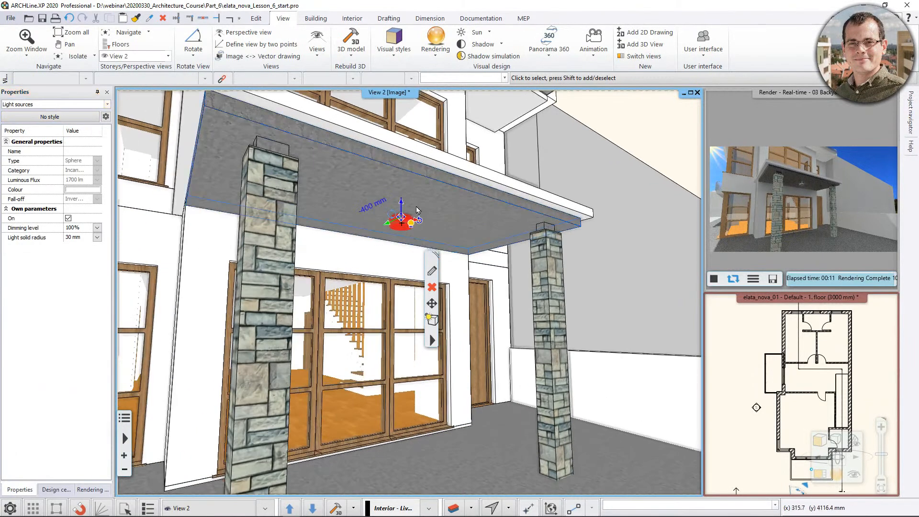
scroll(426, 225, "up", 1)
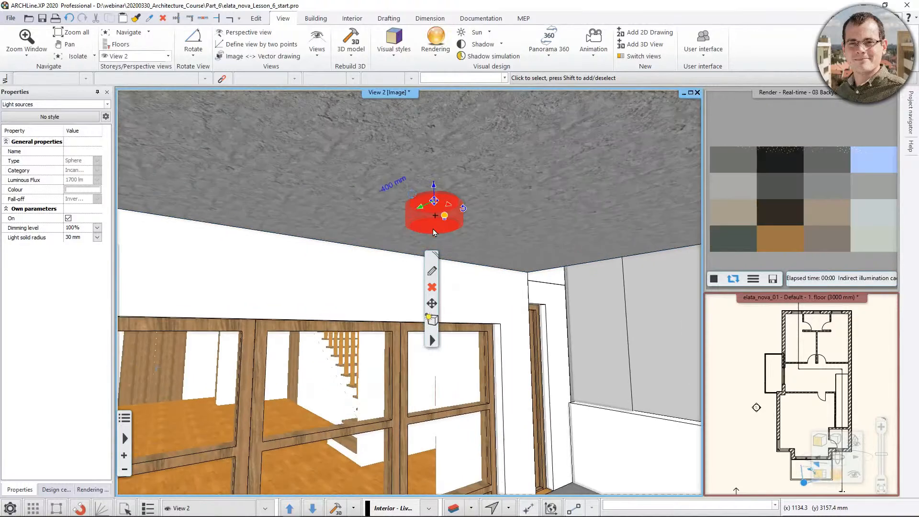
left_click(444, 216)
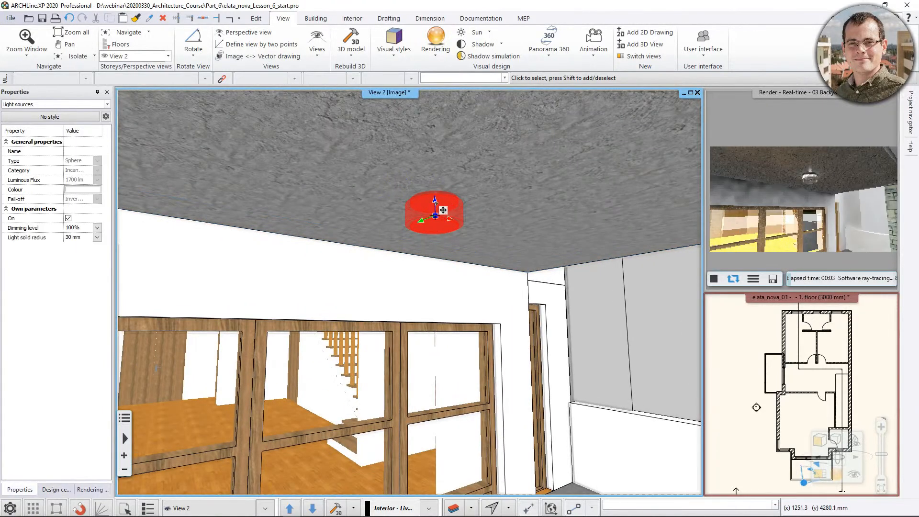
left_click(436, 201)
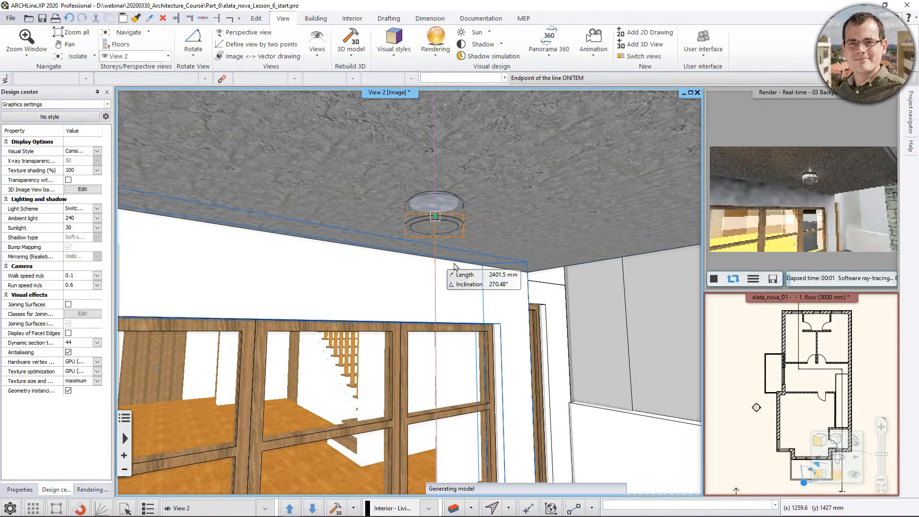
left_click(449, 258)
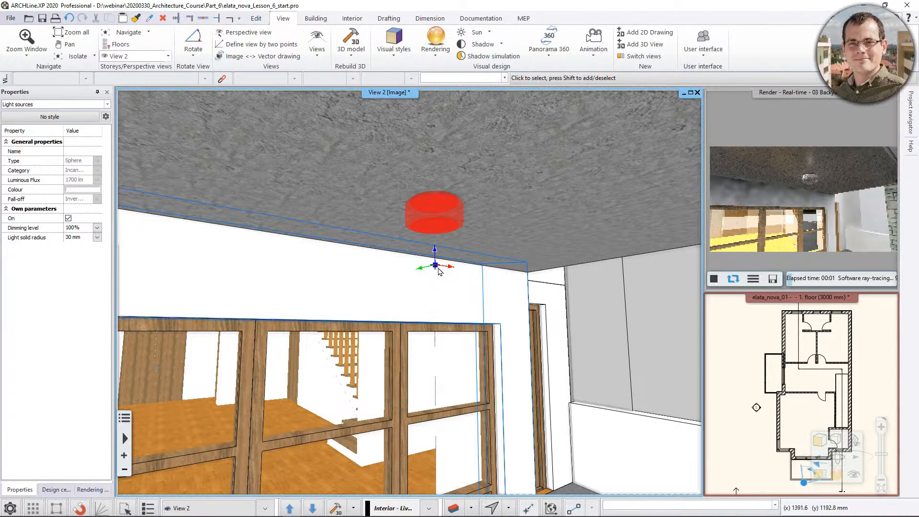
Move the lamp's light source up to the midpoint of the lamp body's underside and deselect it.
left_click(435, 265)
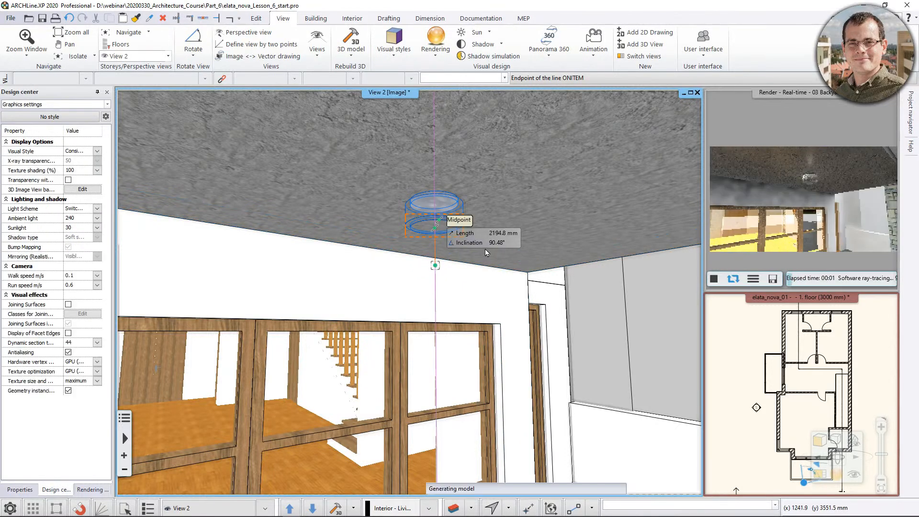
left_click(476, 262)
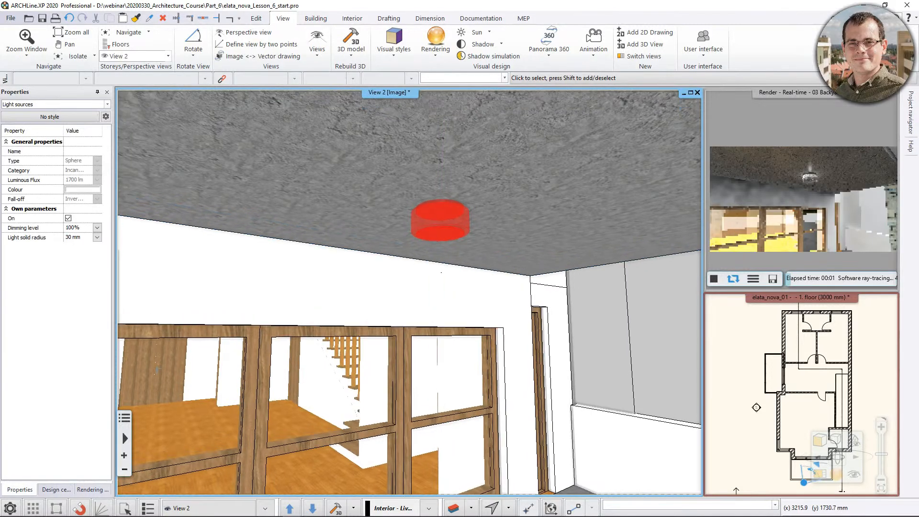
scroll(477, 262, "down", 5)
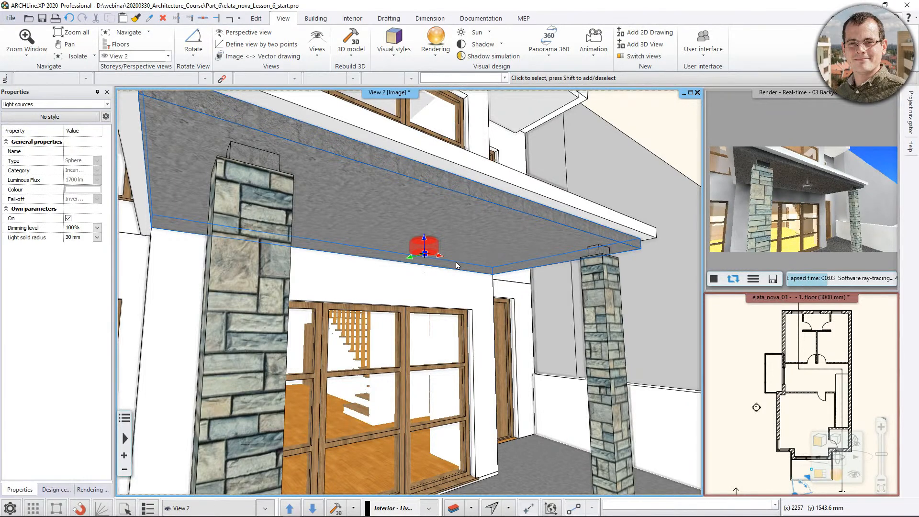
key("Escape")
left_click(431, 251)
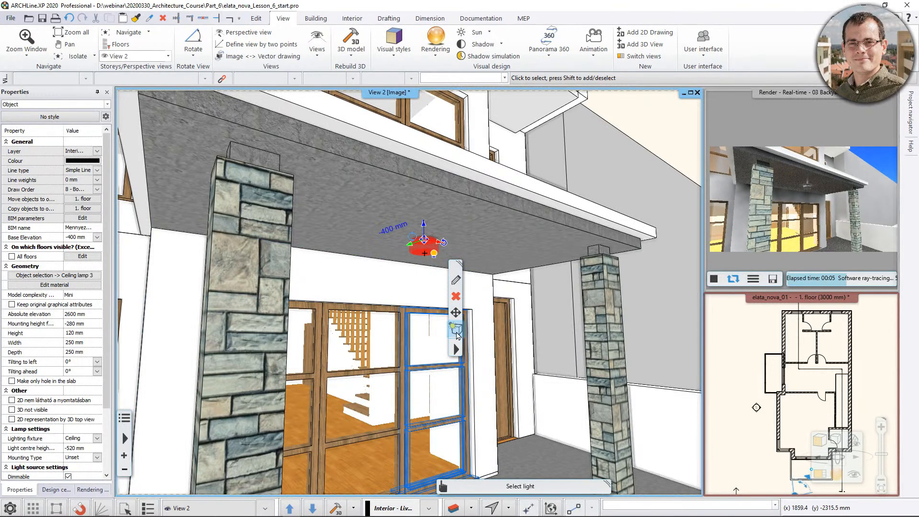
left_click(457, 350)
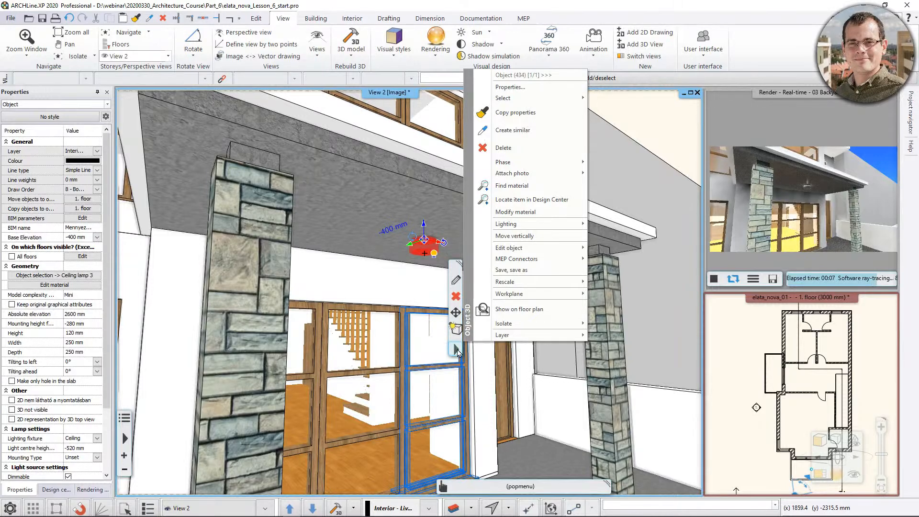
left_click(456, 283)
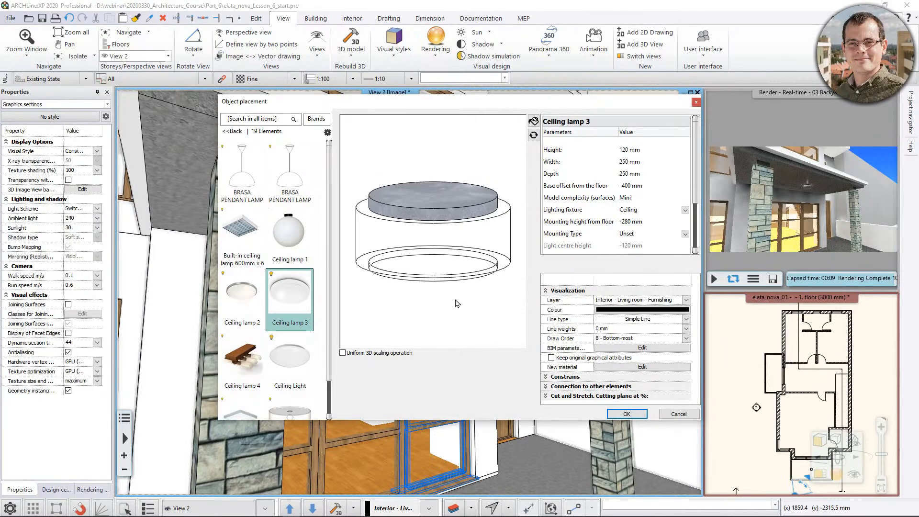
left_click(695, 103)
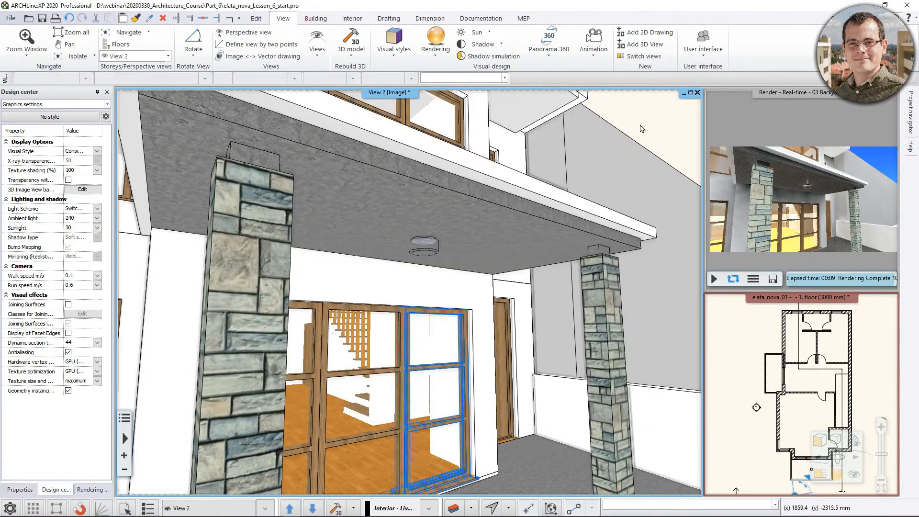
Select the ceiling lamp under the canopy and examine its light source and position in the Light manager.
left_click(425, 253)
right_click(462, 347)
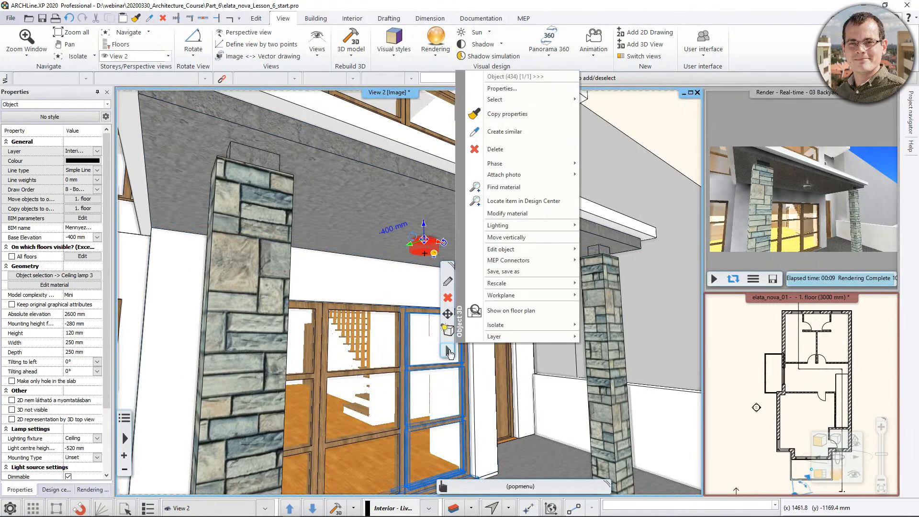
mouse_move(536, 230)
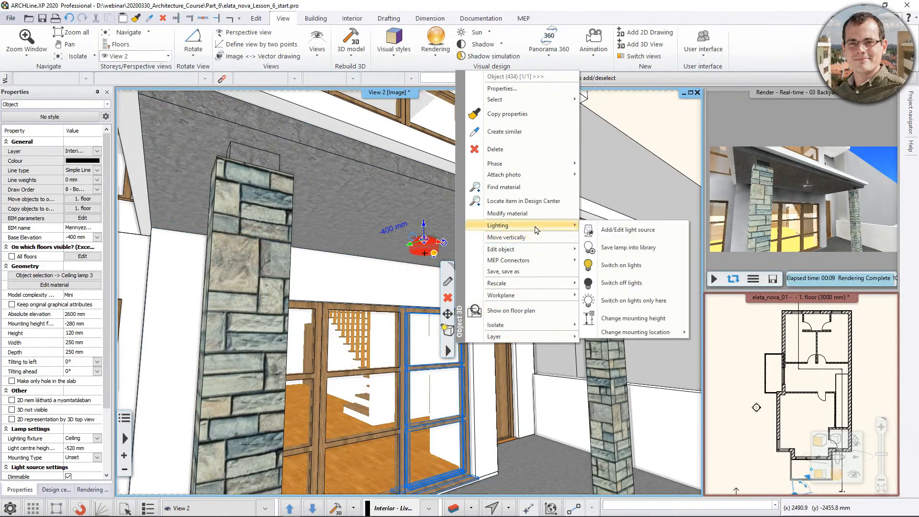
left_click(630, 233)
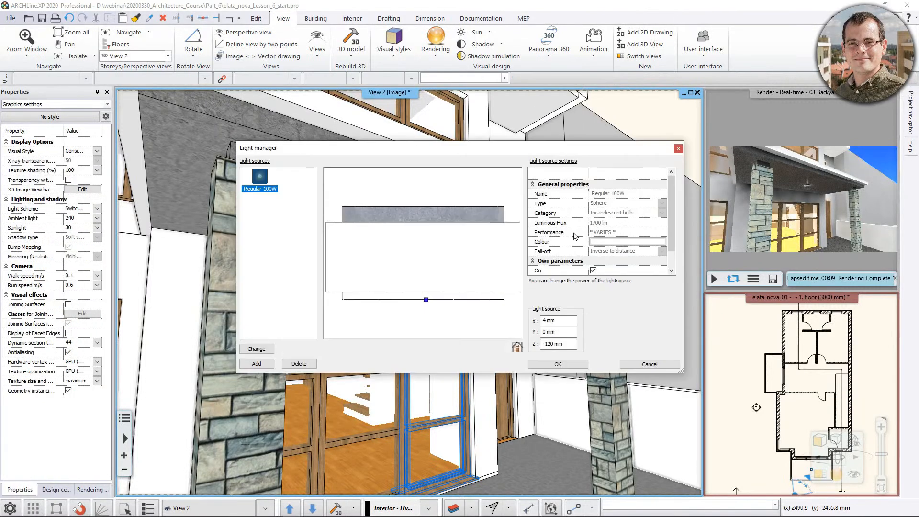
scroll(437, 279, "down", 3)
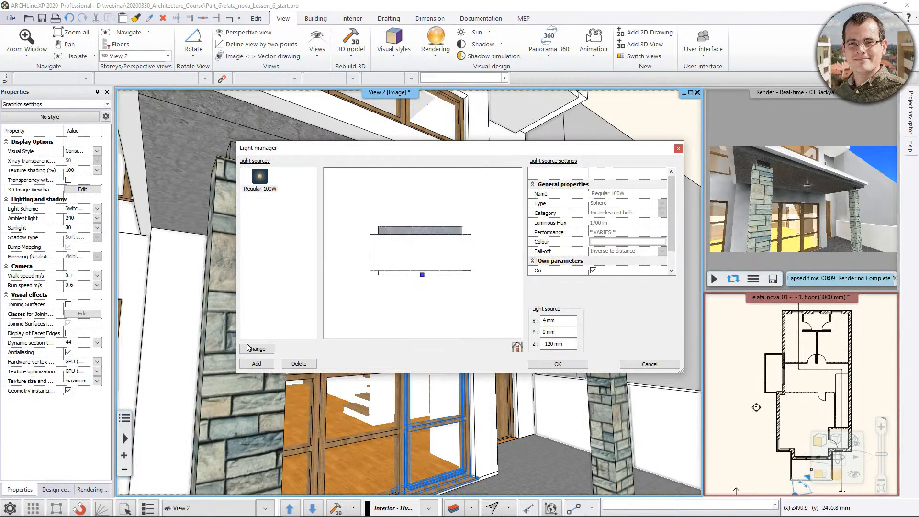
Browse the global IES light sources available for the lamp and leave the Light manager without adding one.
left_click(253, 365)
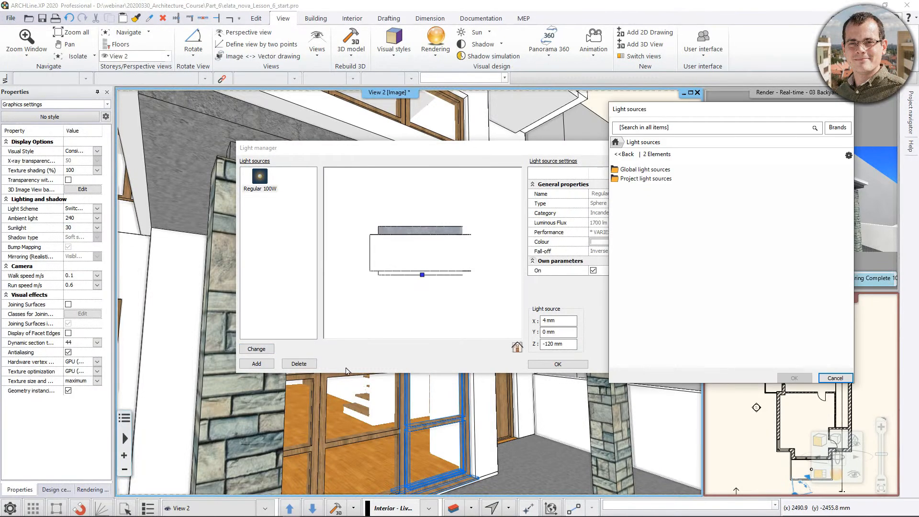
double_click(646, 169)
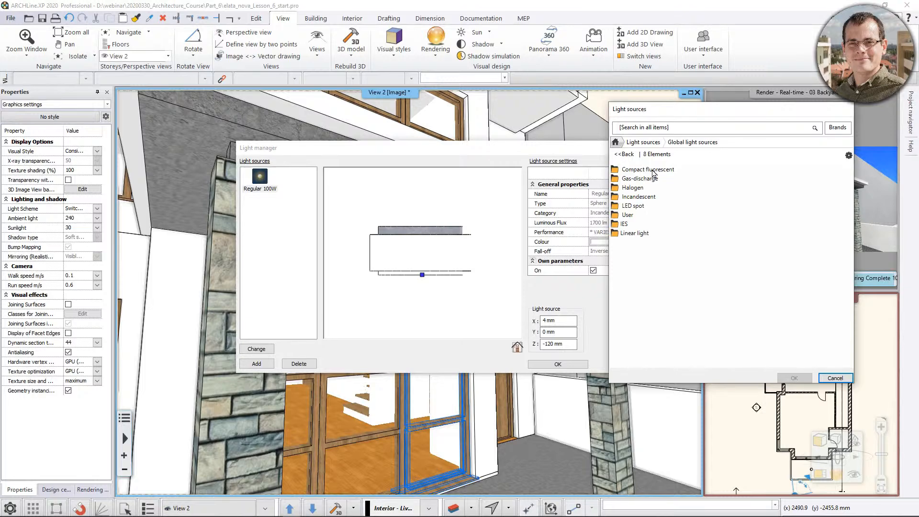
double_click(625, 224)
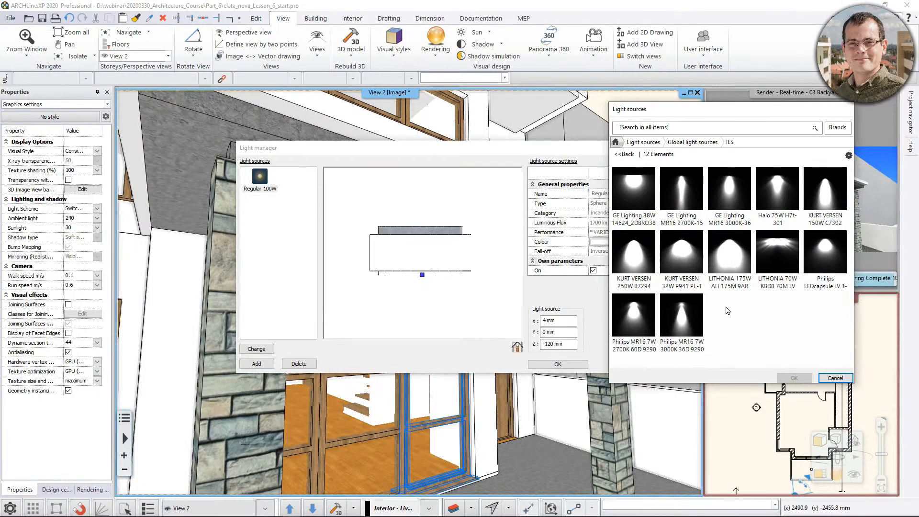
mouse_move(663, 326)
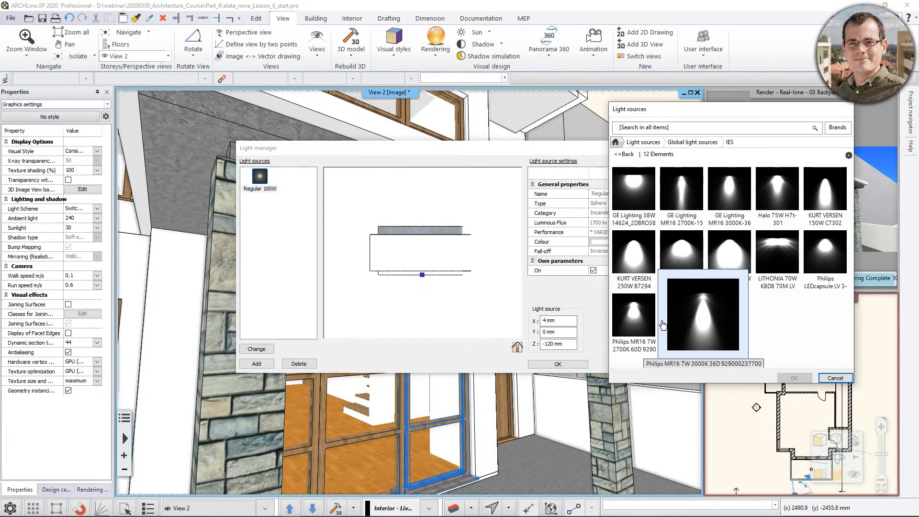
mouse_move(814, 178)
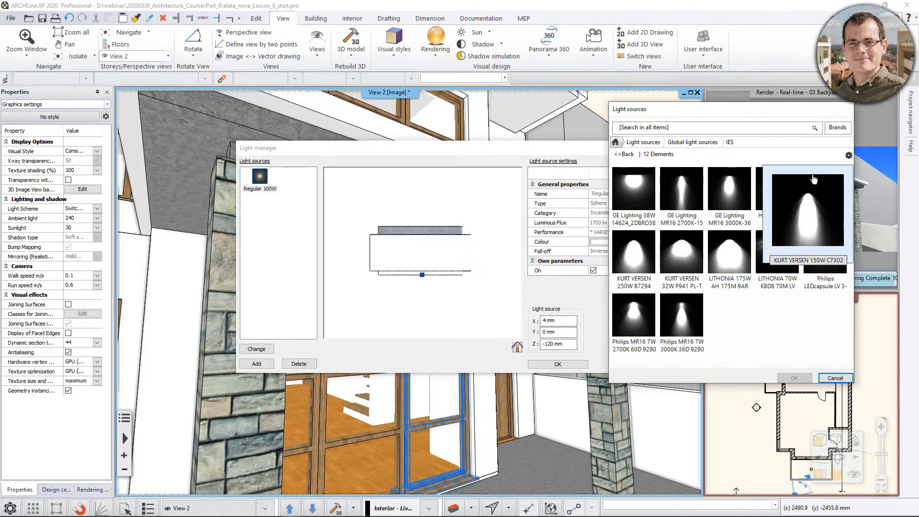
left_click(833, 378)
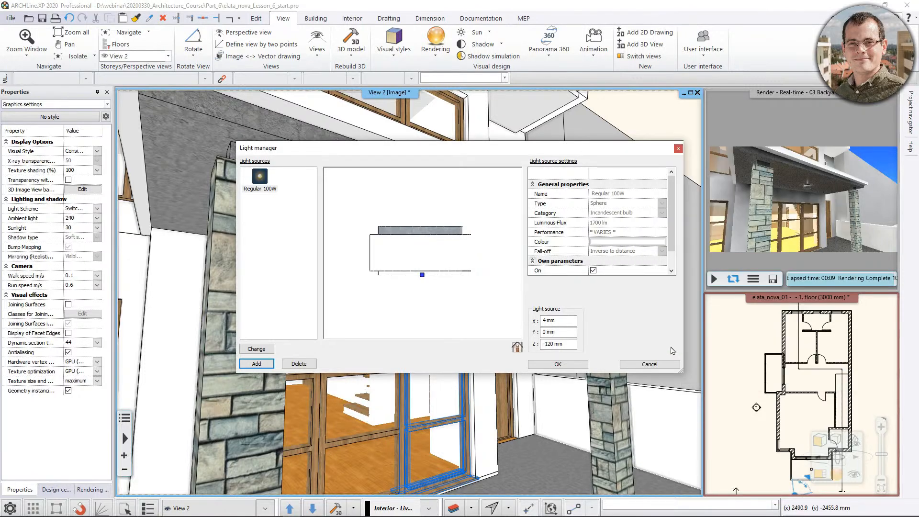
left_click(648, 364)
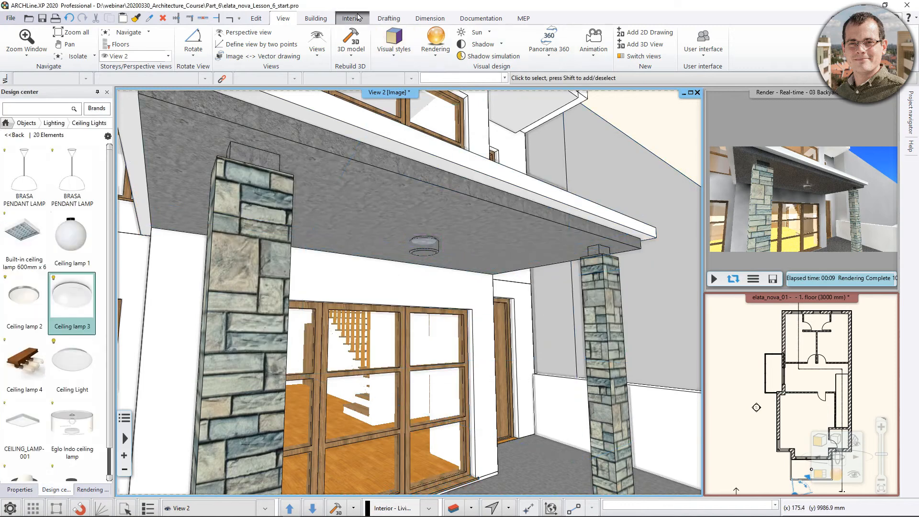
Frame the house's front facade in View 2 and check the saved perspective views.
left_click(358, 18)
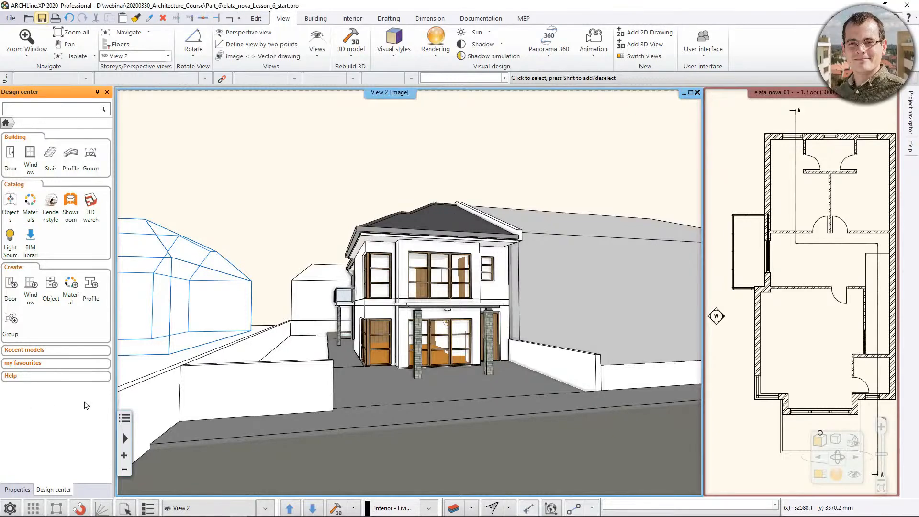
scroll(395, 310, "up", 6)
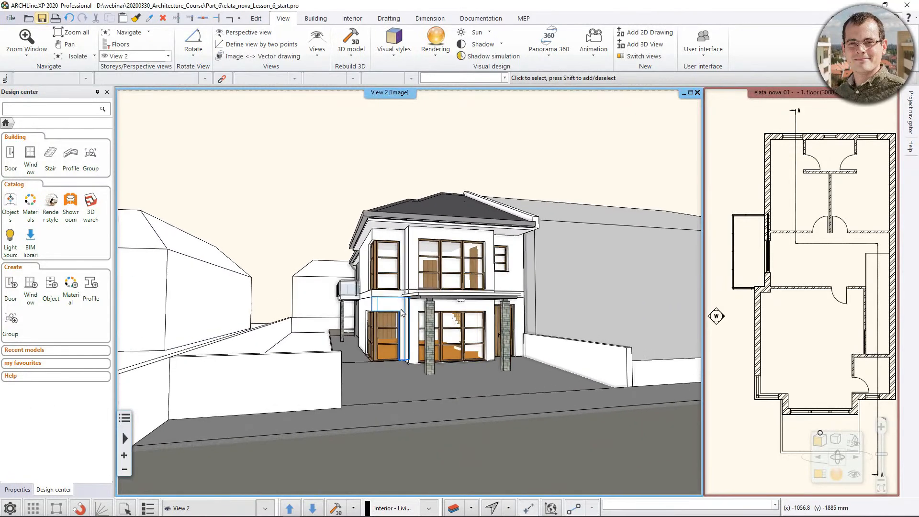
left_click(854, 474)
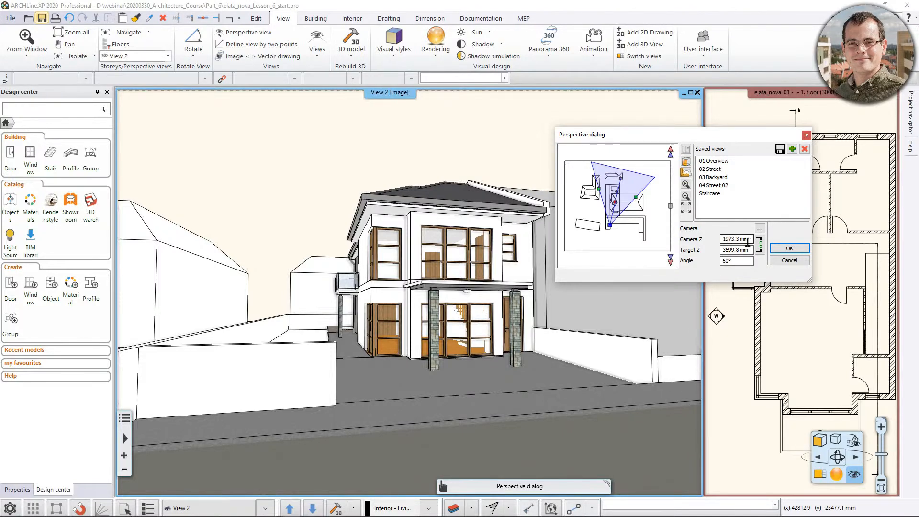
left_click(808, 135)
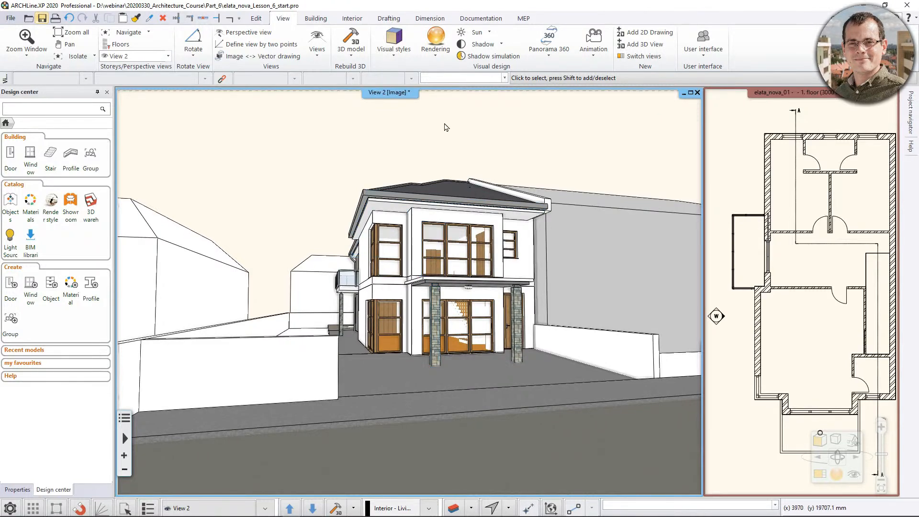
Start a standalone real-time draft rendering of View 2 at 854x480 with the Just outside the town panorama.
left_click(441, 58)
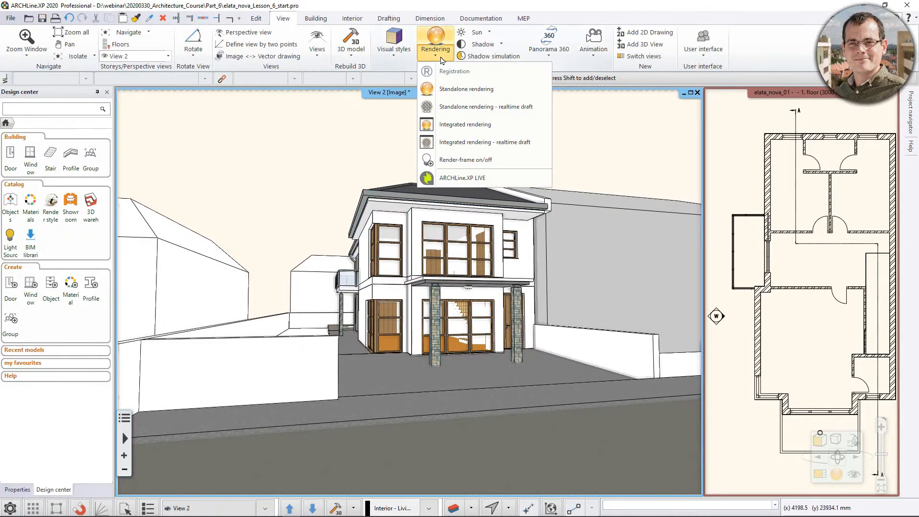
left_click(458, 107)
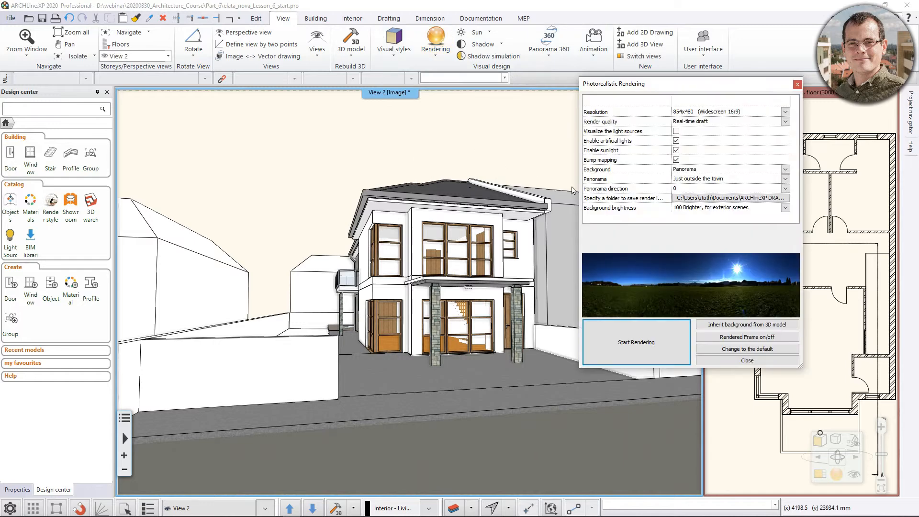
left_click(615, 340)
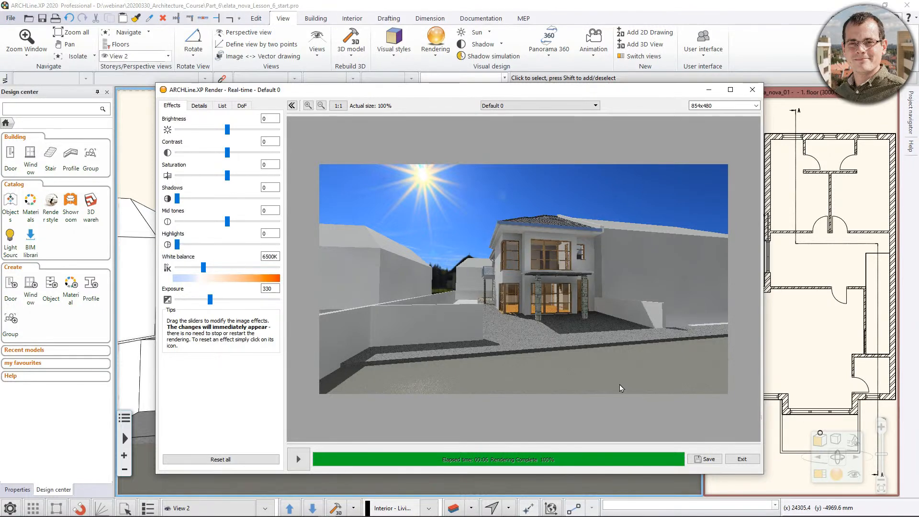
Adjust View 2's camera on the house front and update the real-time rendering to match.
left_click(574, 3)
middle_click_drag(494, 263, 515, 263)
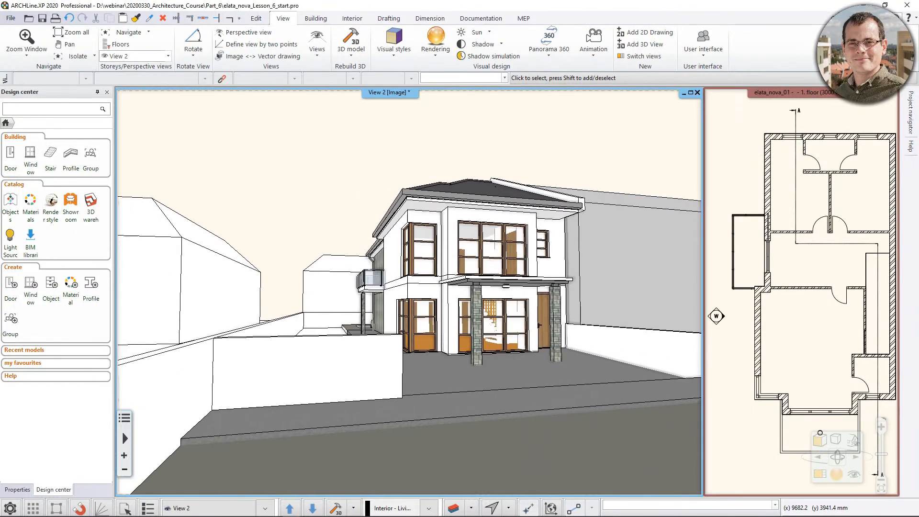
left_click(333, 505)
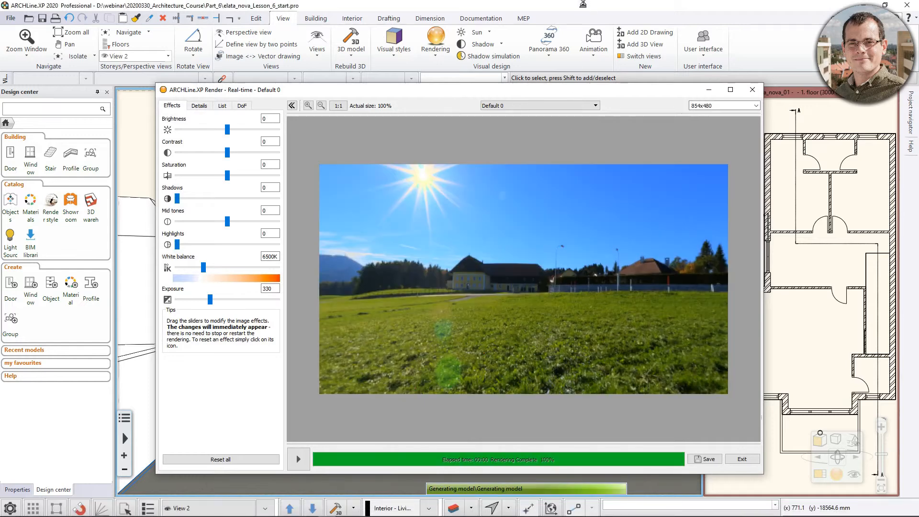
left_click(300, 461)
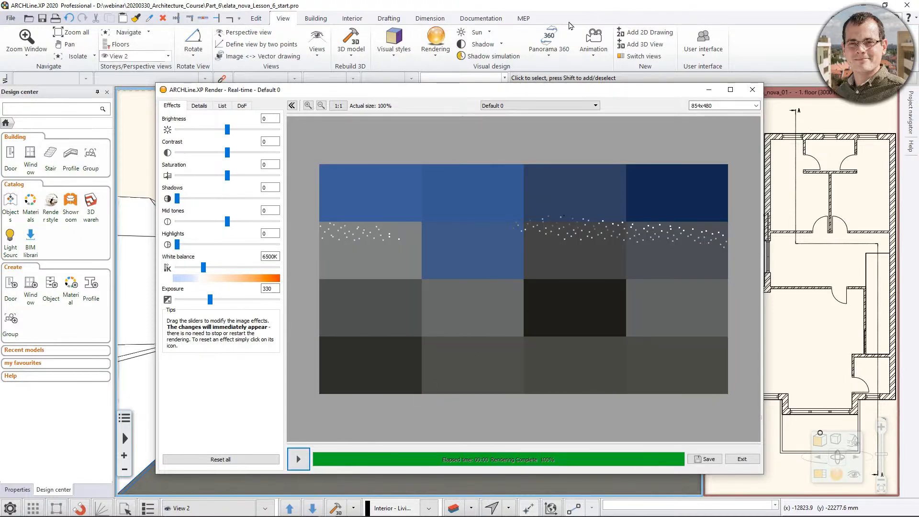
left_click(299, 460)
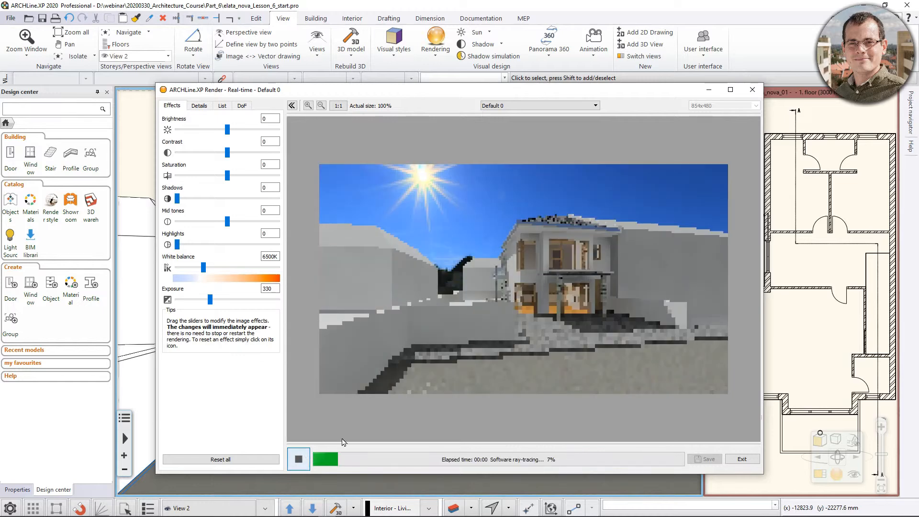
left_click(618, 5)
middle_click_drag(522, 282, 428, 326)
scroll(433, 330, "up", 2)
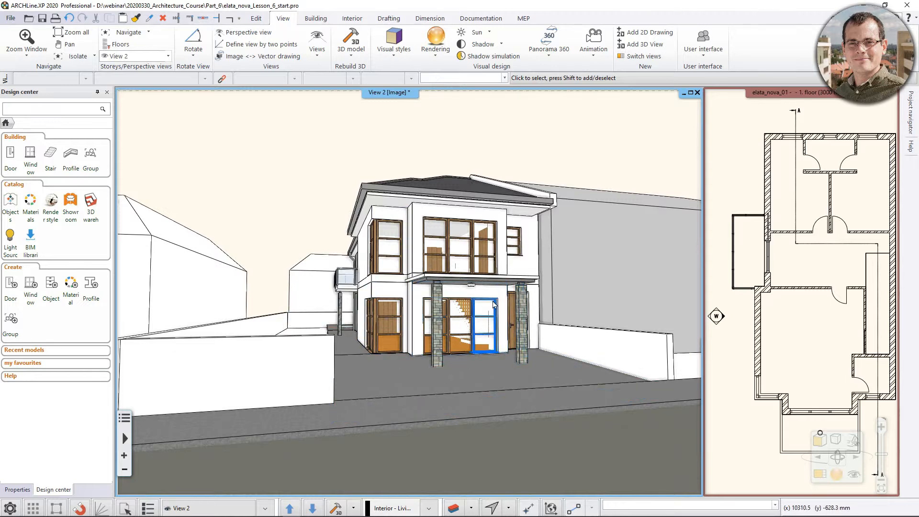
left_click(327, 515)
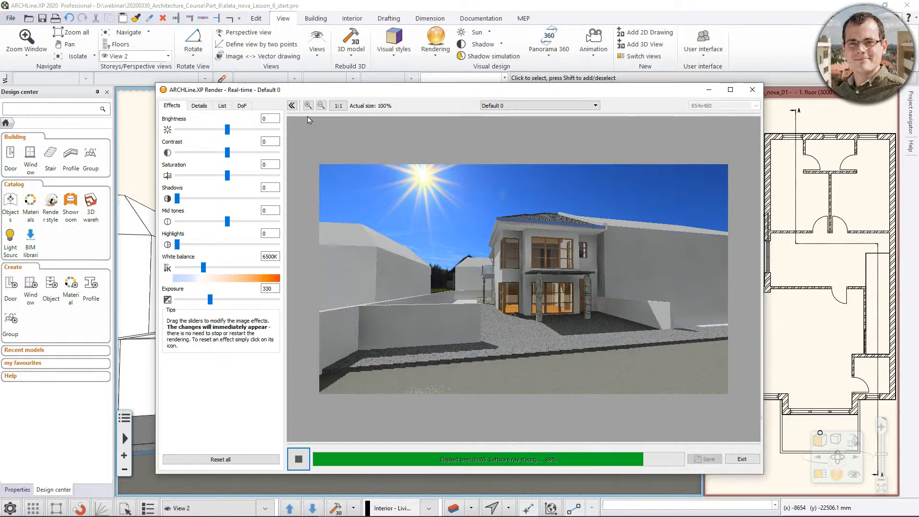
Change the render quality to Exterior - Quick render and render the house.
left_click(199, 106)
left_click(215, 118)
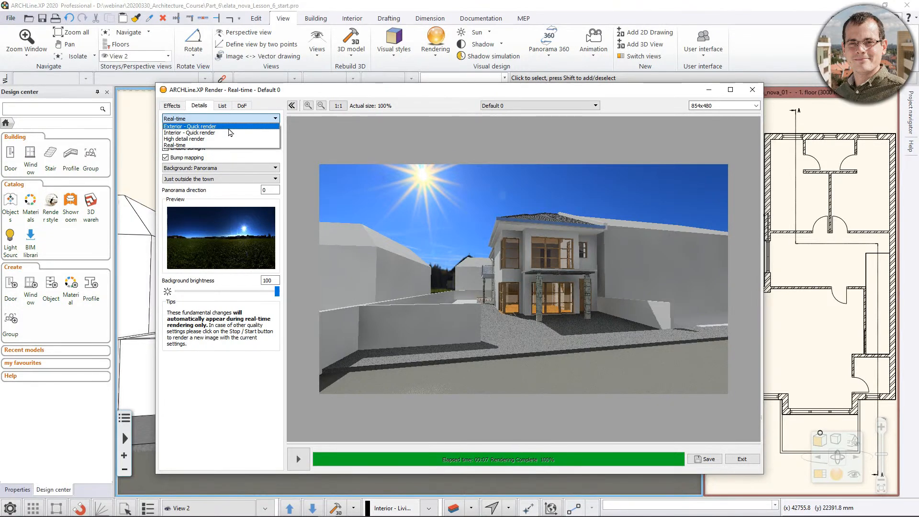
left_click(229, 126)
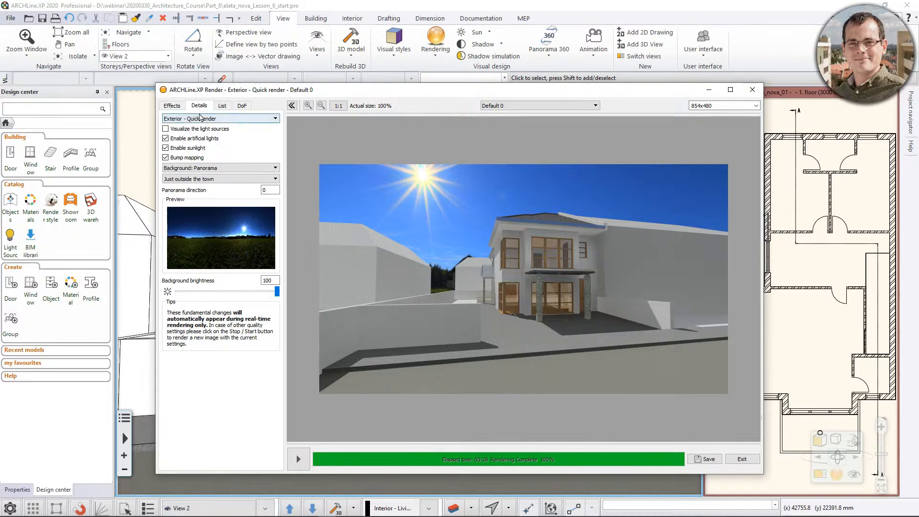
Fine-tune the finished render's image effects by setting the exposure to 388 and the brightness to -13.
left_click(173, 106)
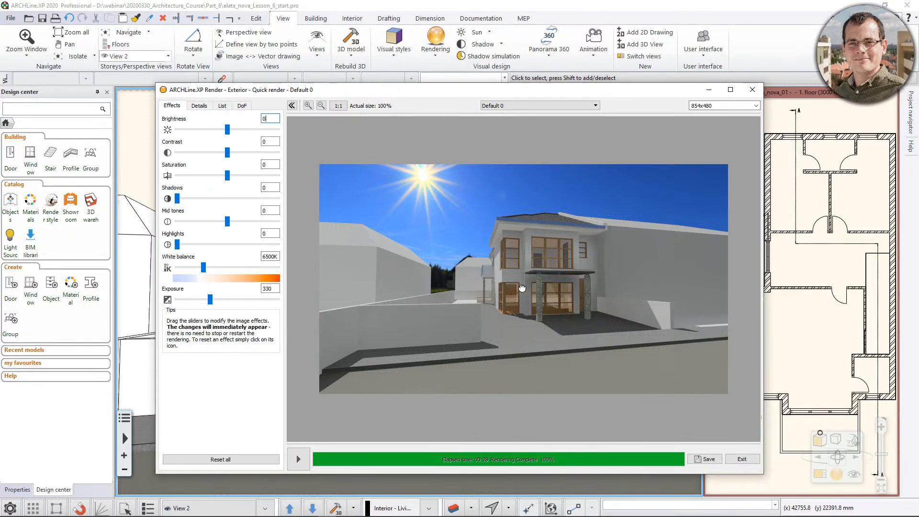
scroll(522, 288, "up", 1)
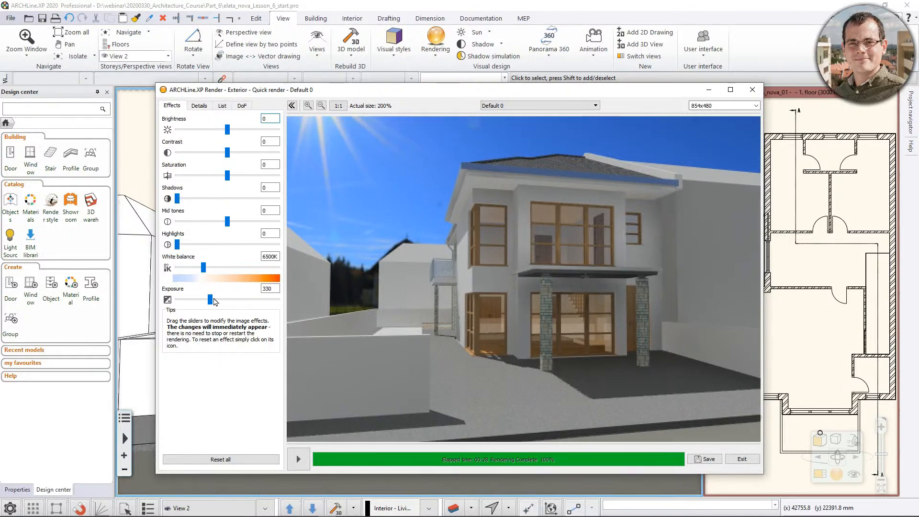
left_click_drag(210, 302, 216, 301)
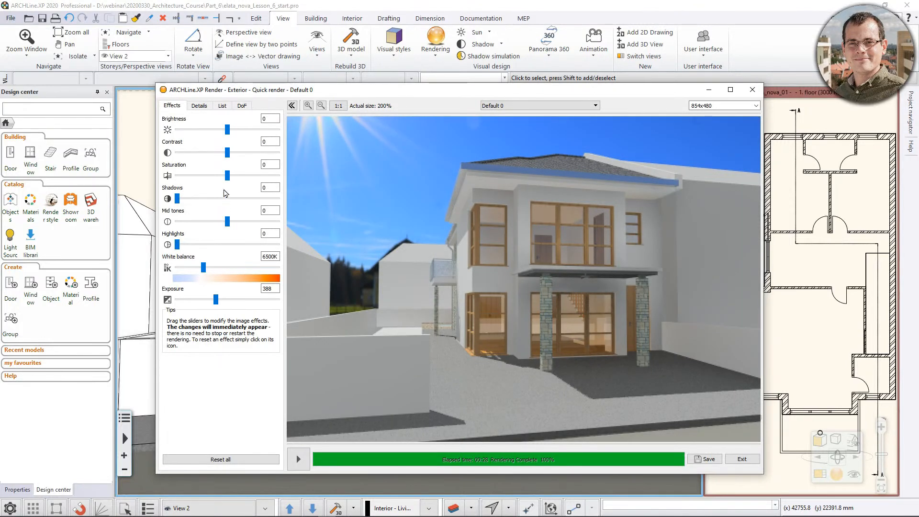
mouse_move(233, 134)
left_mouse_down()
mouse_move(243, 135)
mouse_move(216, 134)
left_mouse_up()
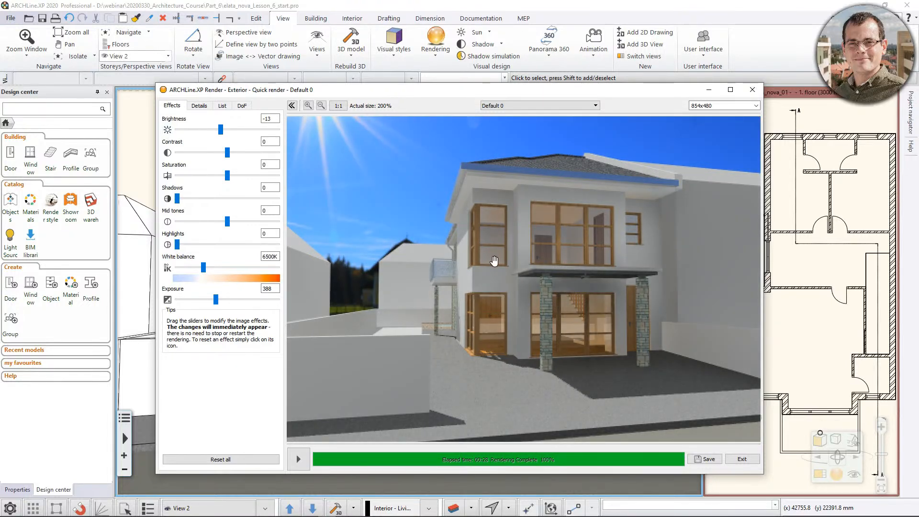
scroll(495, 260, "down", 3)
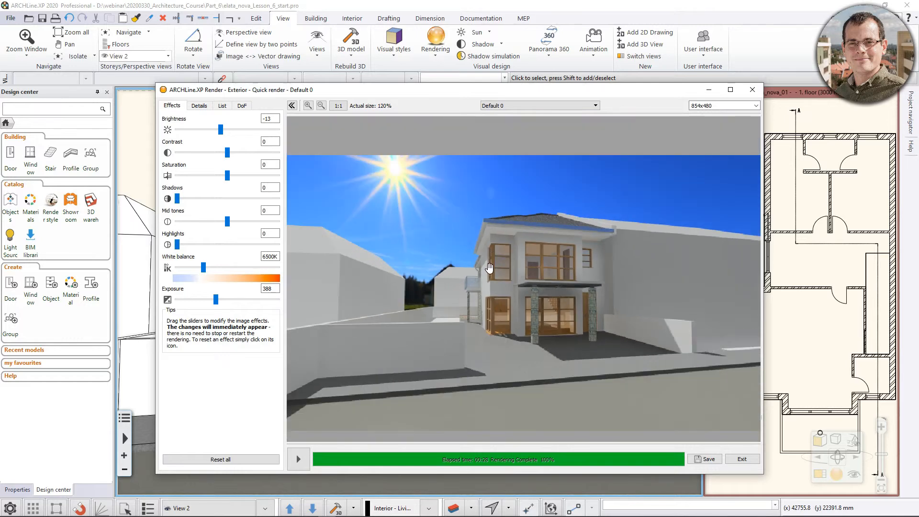
Set the render resolution to 1920x1080 and start rendering the house again at that size.
left_click(755, 105)
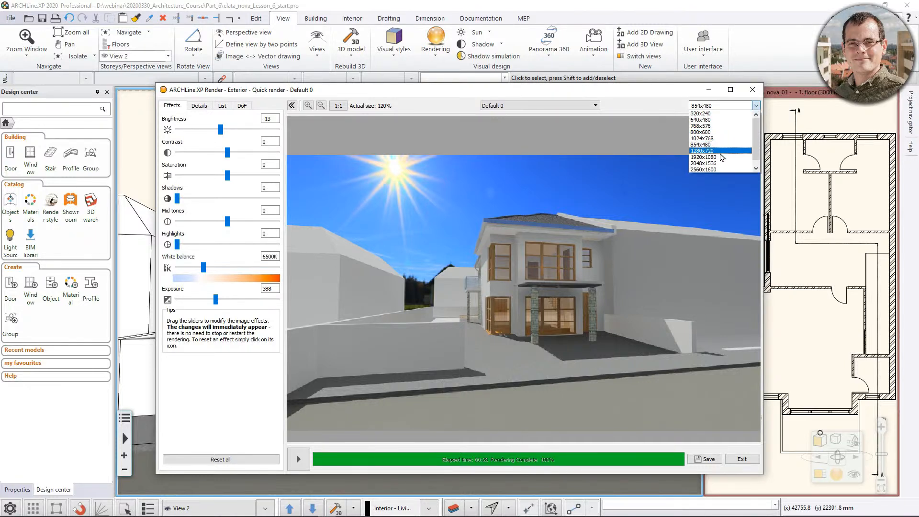
left_click(722, 158)
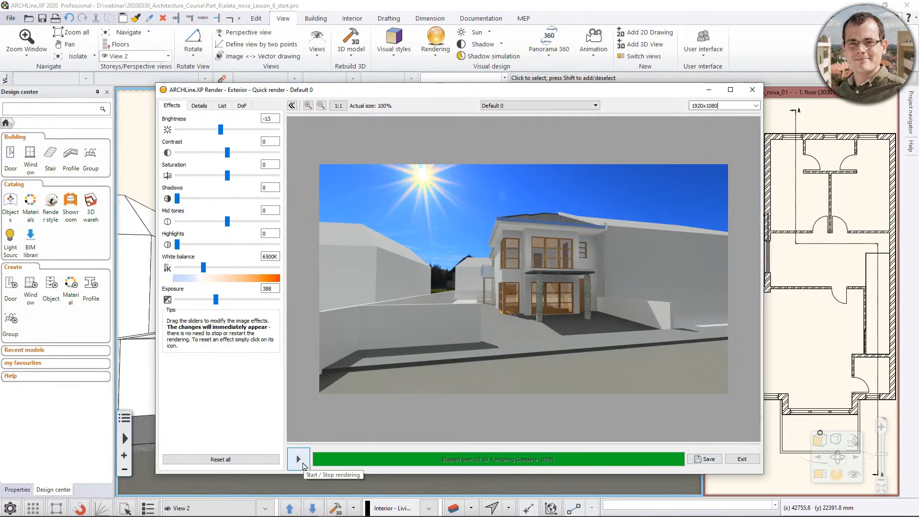
left_click(303, 465)
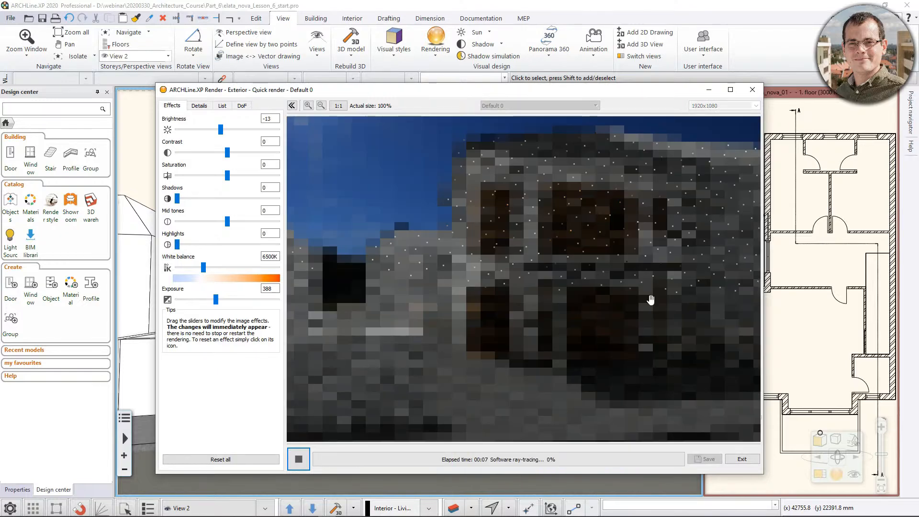
scroll(642, 295, "down", 2)
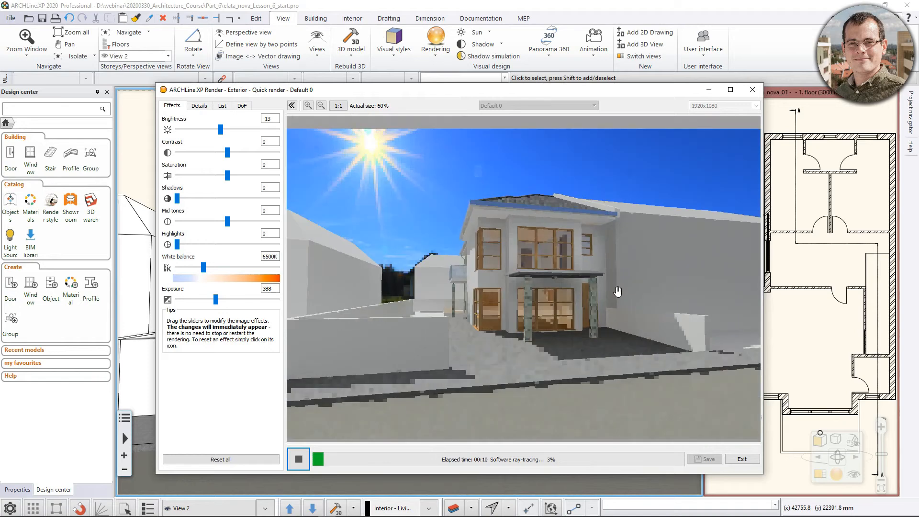
scroll(617, 290, "down", 2)
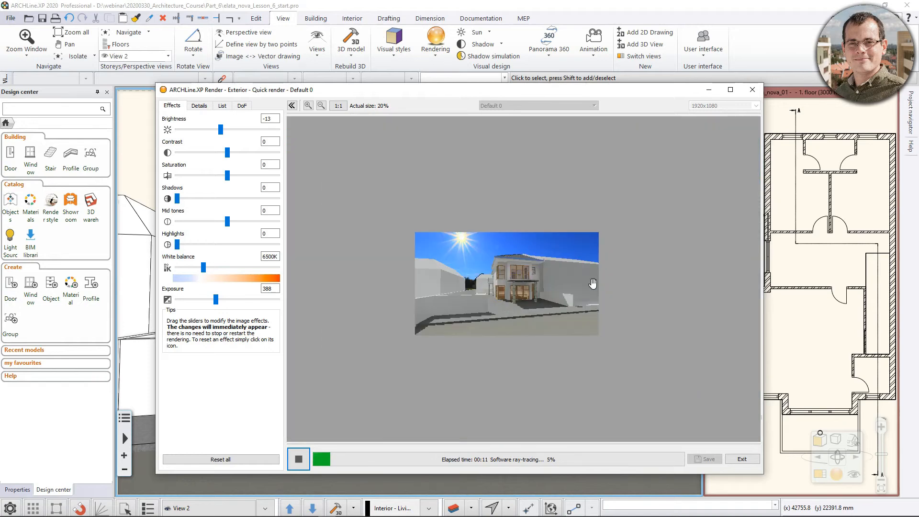
scroll(555, 280, "up", 1)
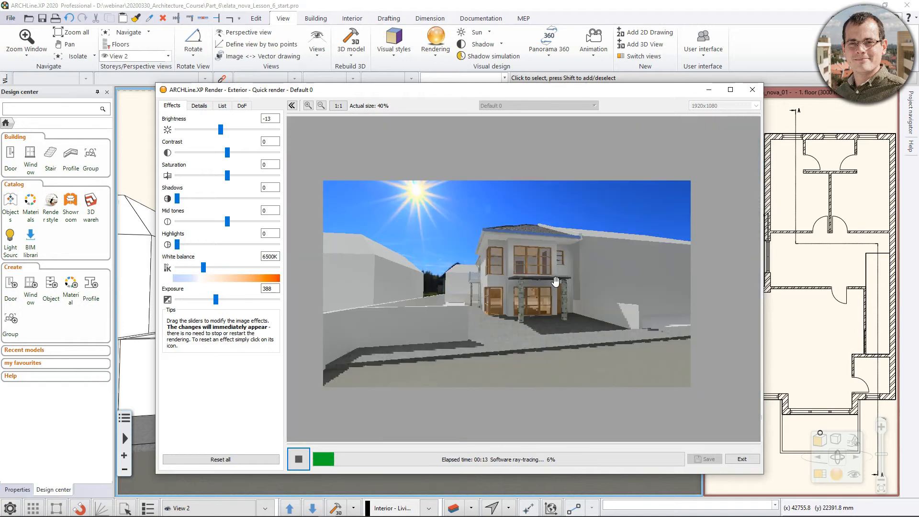
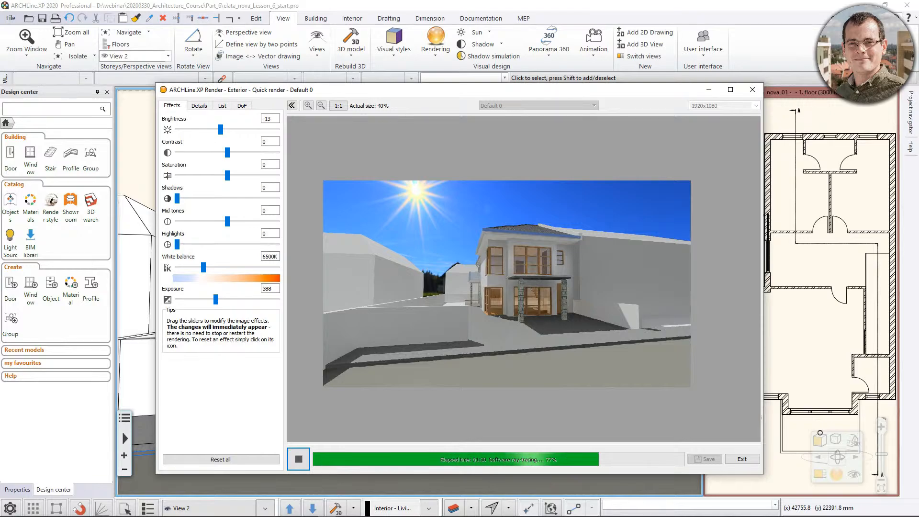
Switch to the web browser and look up the video results for "archline xp system requirements" in a new tab.
key("alt+Tab")
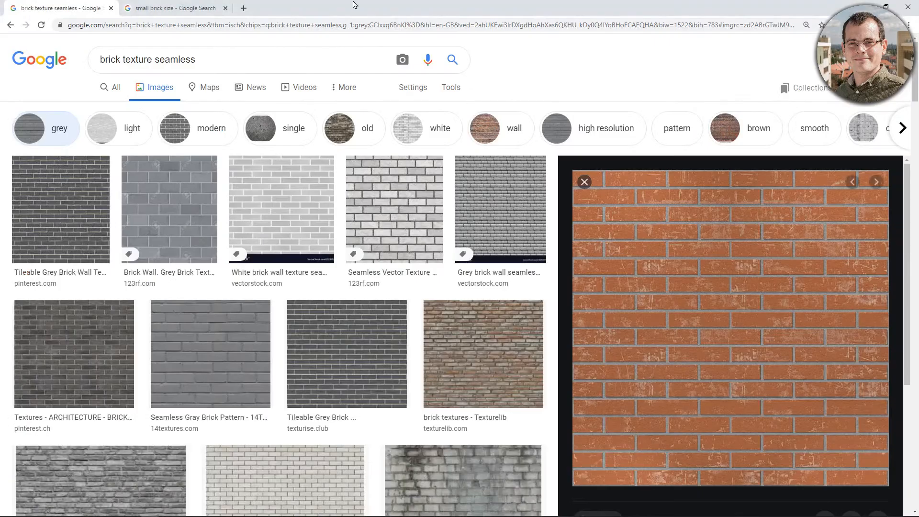
left_click(244, 8)
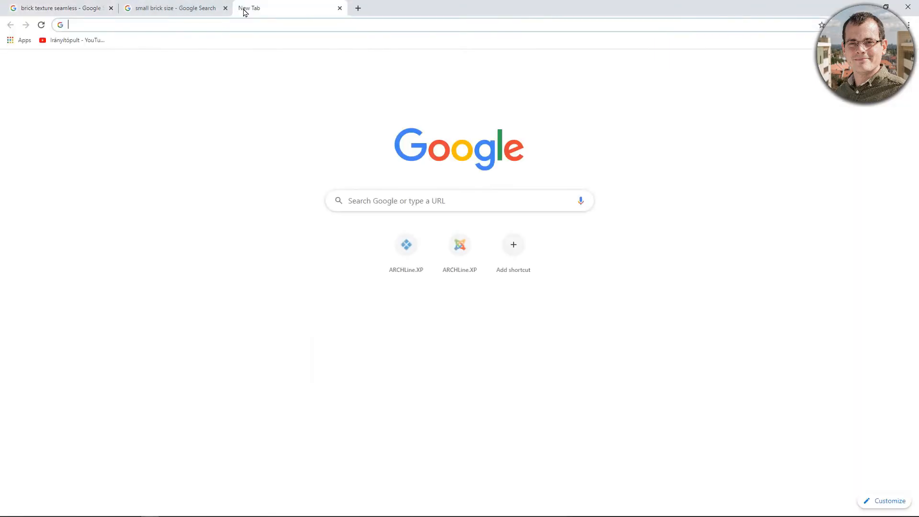
type("archlinexp system re")
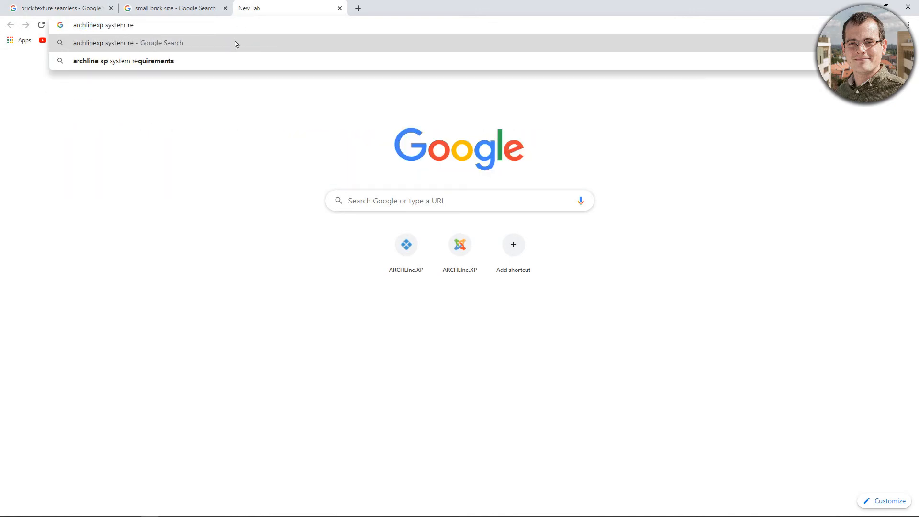
left_click(221, 61)
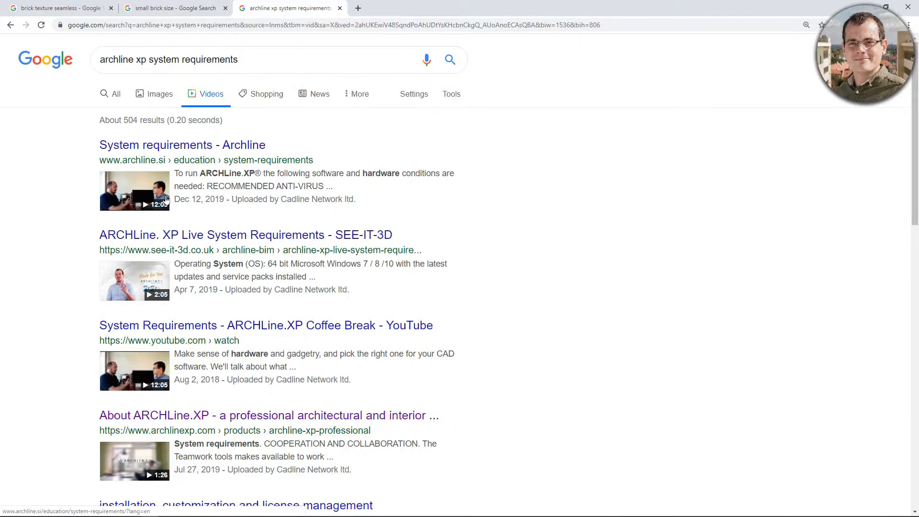
left_click(864, 3)
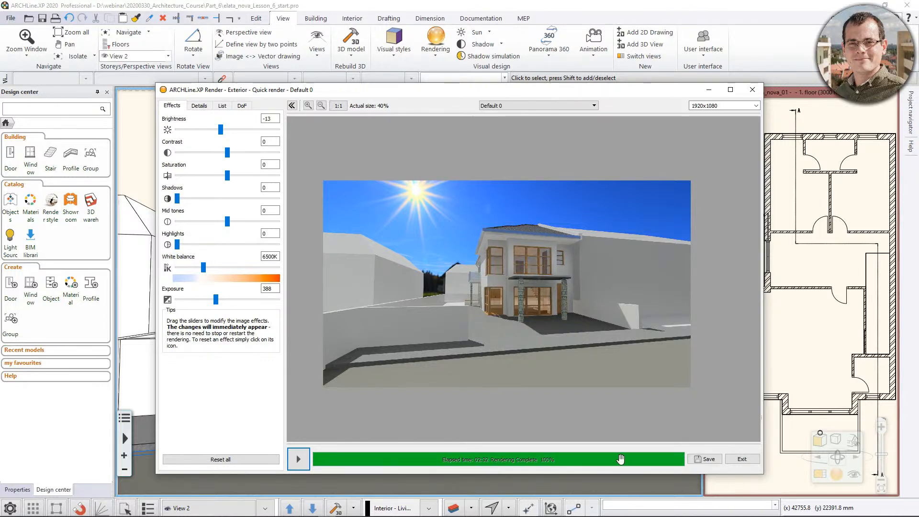
Open the image save dialog for the finished render, and inspect the batch render list and the selectable views.
left_click(705, 460)
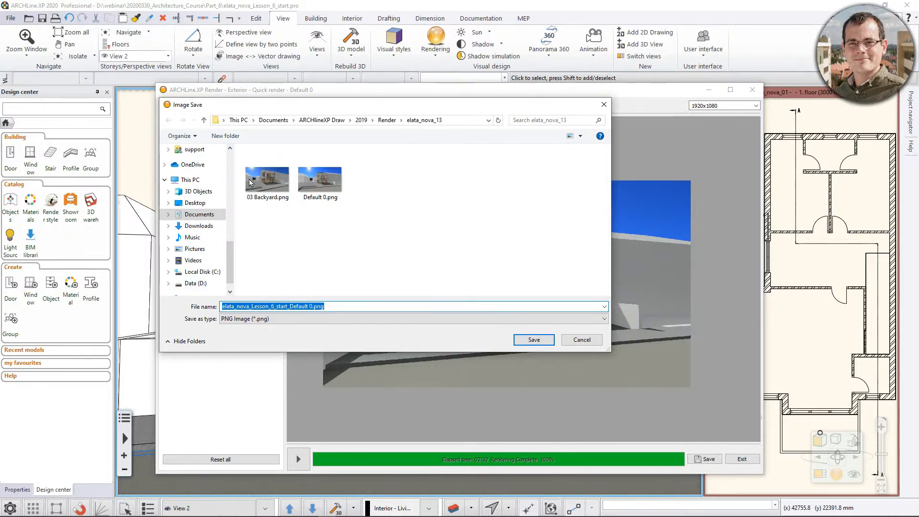
left_click_drag(296, 108, 0, 168)
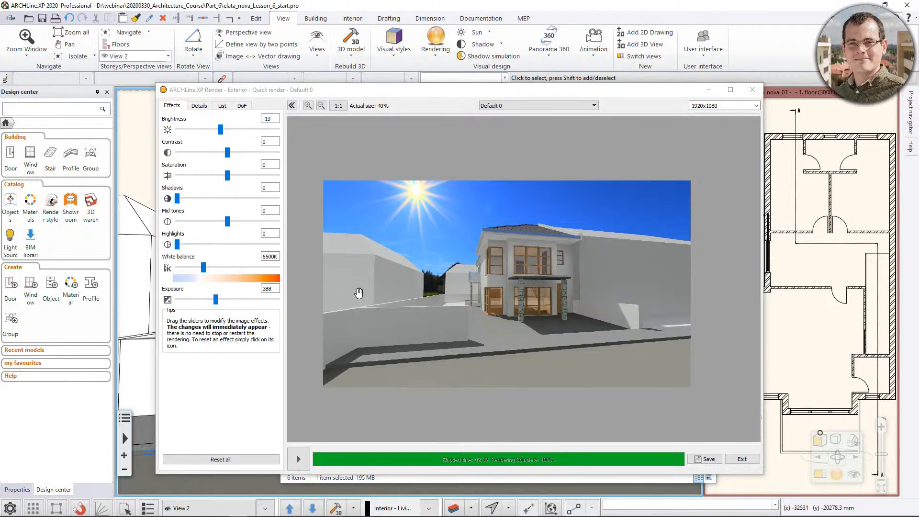
left_click(224, 106)
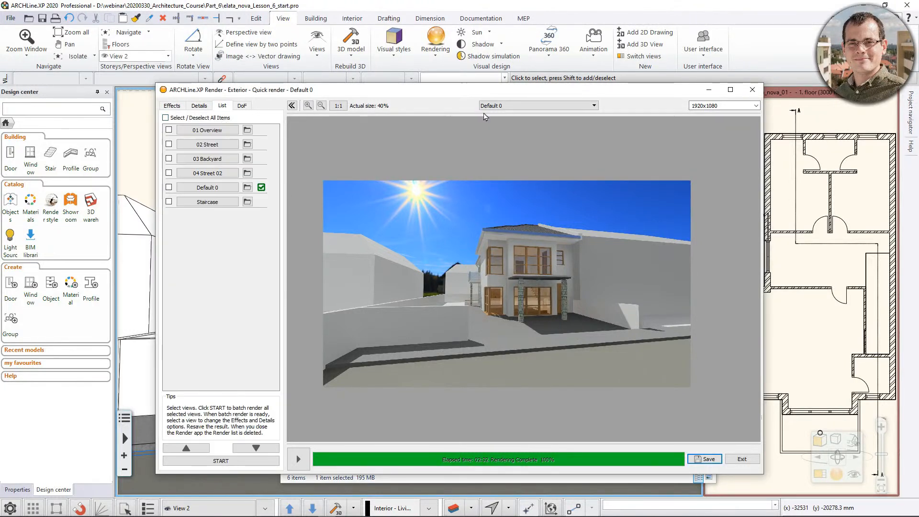
left_click(543, 106)
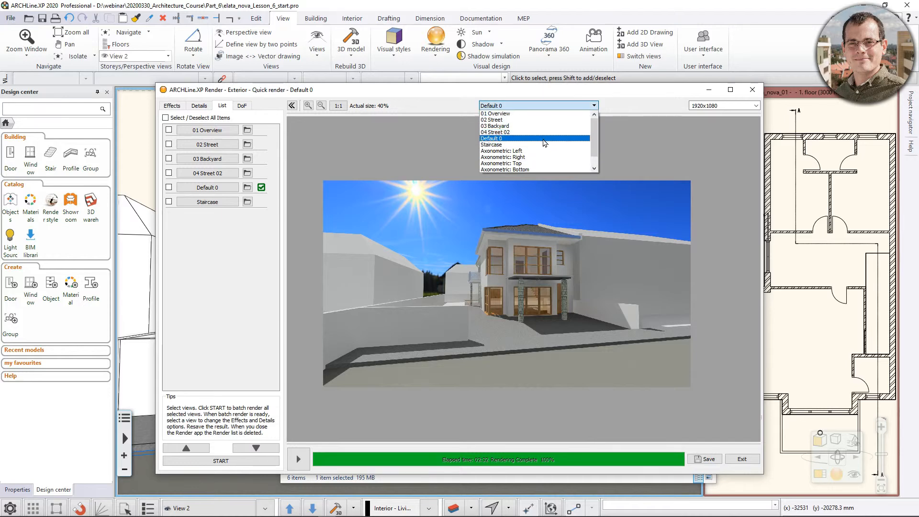
left_click(574, 3)
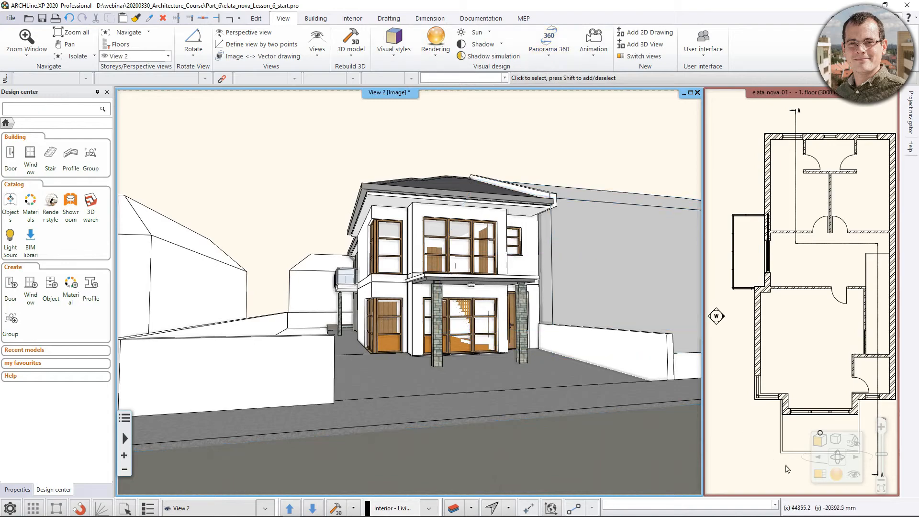
Browse the house's saved perspective views in the 3D window, ending on 01 Overview.
middle_click_drag(558, 427, 560, 428)
key("Page_Down")
key("Page_Down")
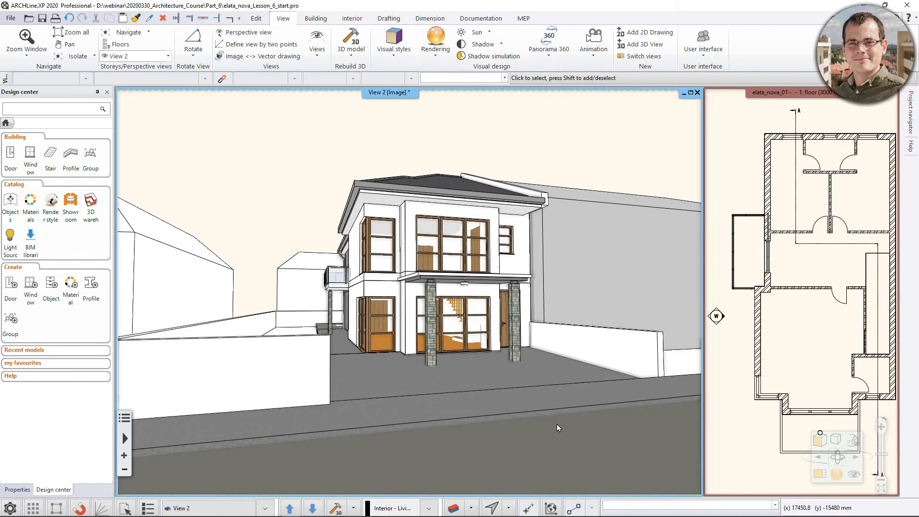
key("Page_Up")
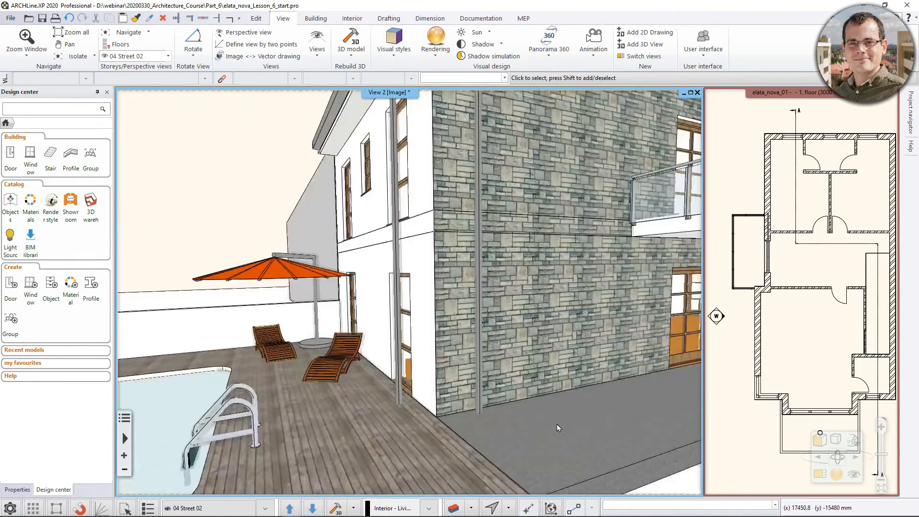
key("Page_Up")
key("Page_Up")
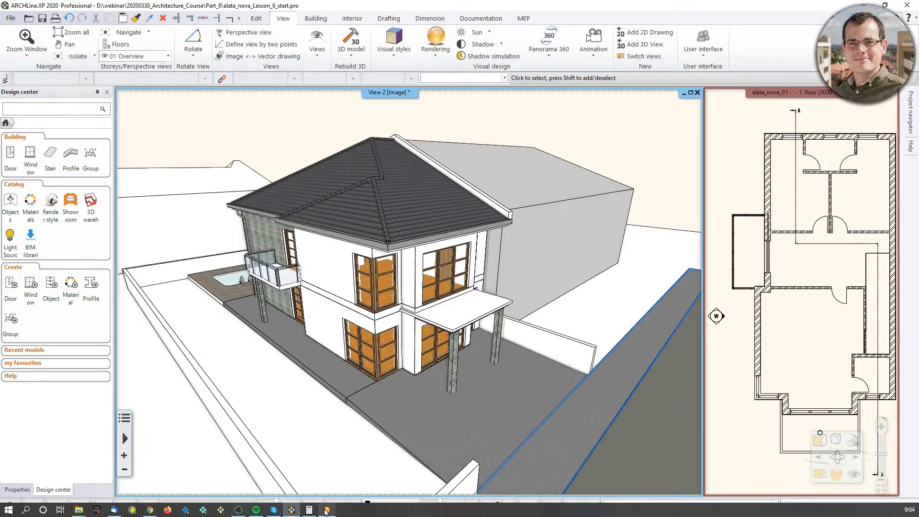
Return to the render window and check the image save location of the Default 0 view without saving.
left_click(326, 510)
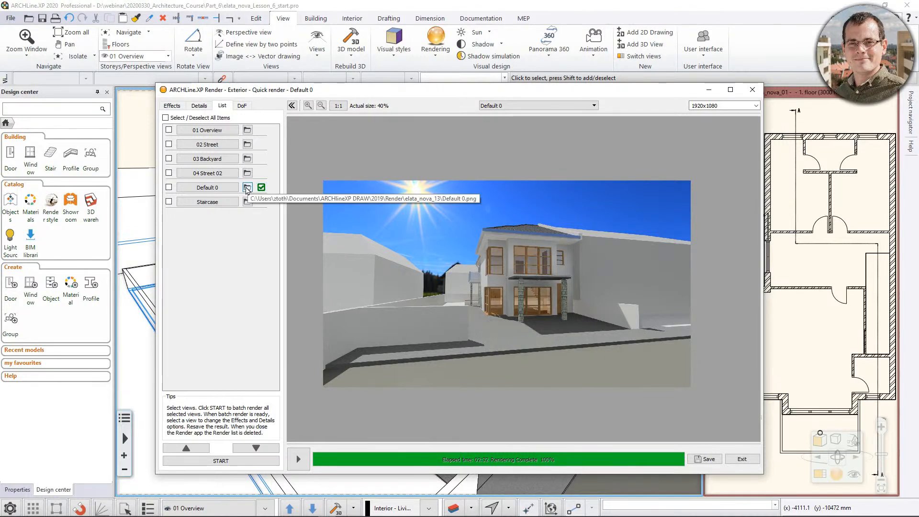
left_click(247, 187)
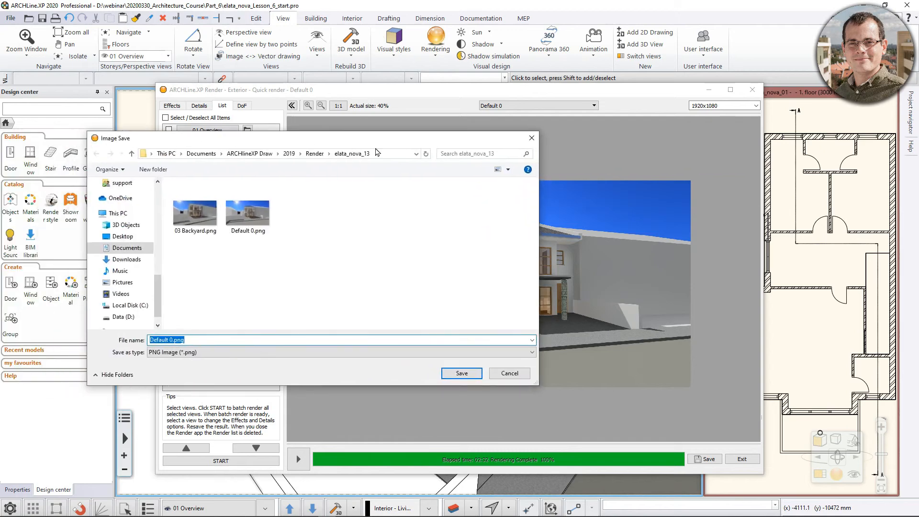
left_click(531, 138)
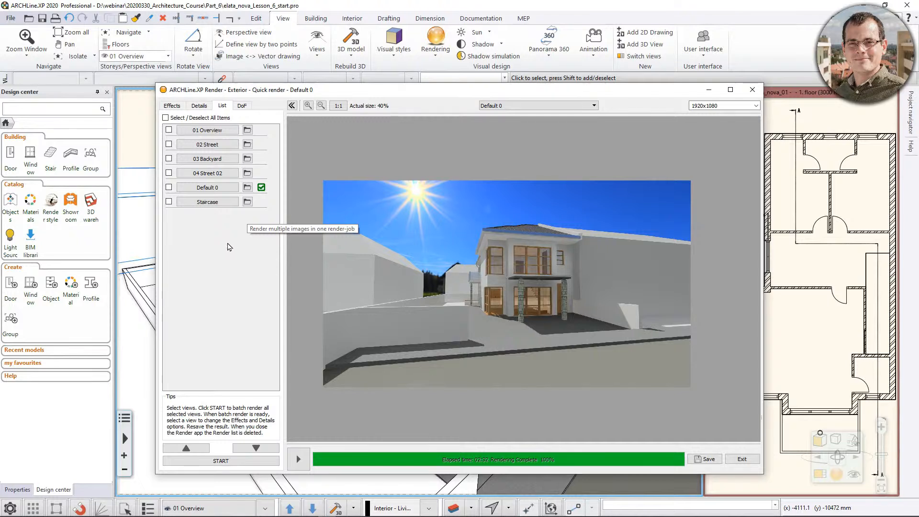
Select 01 Overview, 02 Street, 03 Backyard, 04 Street 02, Default 0 and Staircase for batch rendering.
left_click(168, 130)
left_click(169, 144)
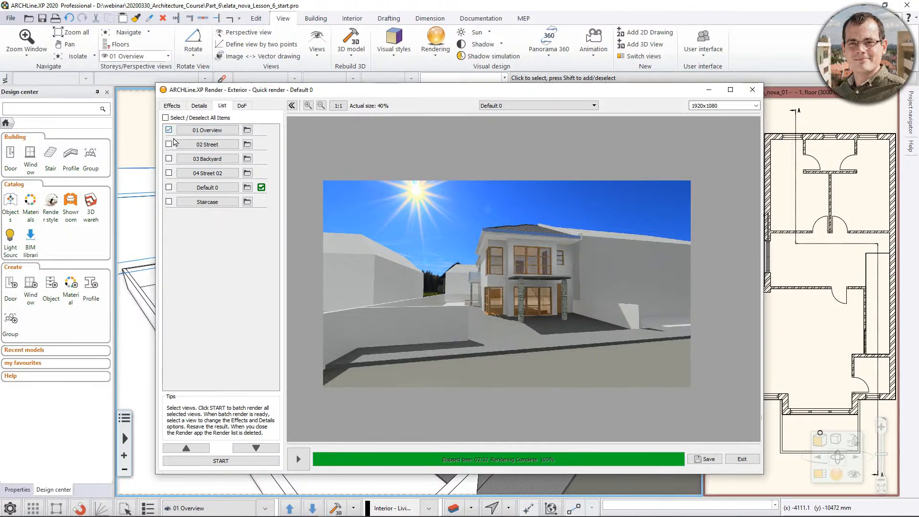
left_click(169, 158)
left_click(168, 172)
left_click(169, 187)
left_click(168, 202)
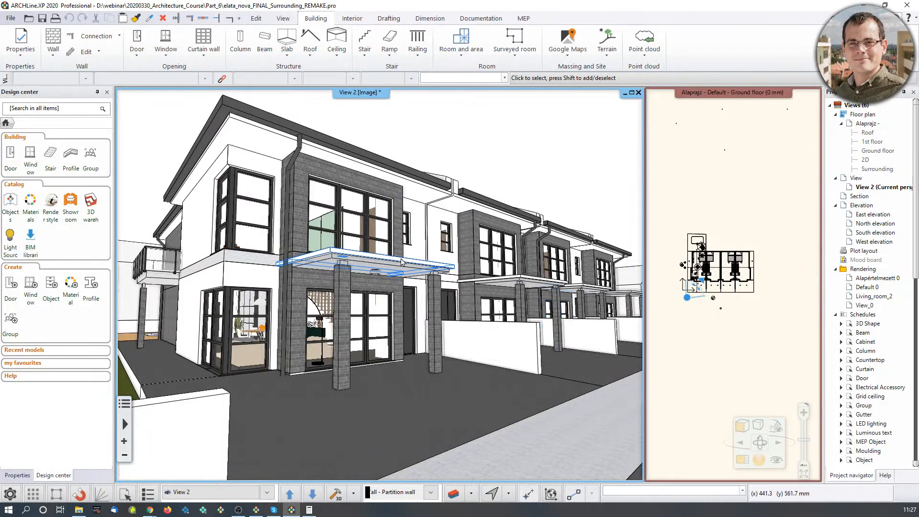
Examine the finished row-house project from outside and through its saved interior views, from Living_room_2 to Atrium.
scroll(449, 270, "up", 3)
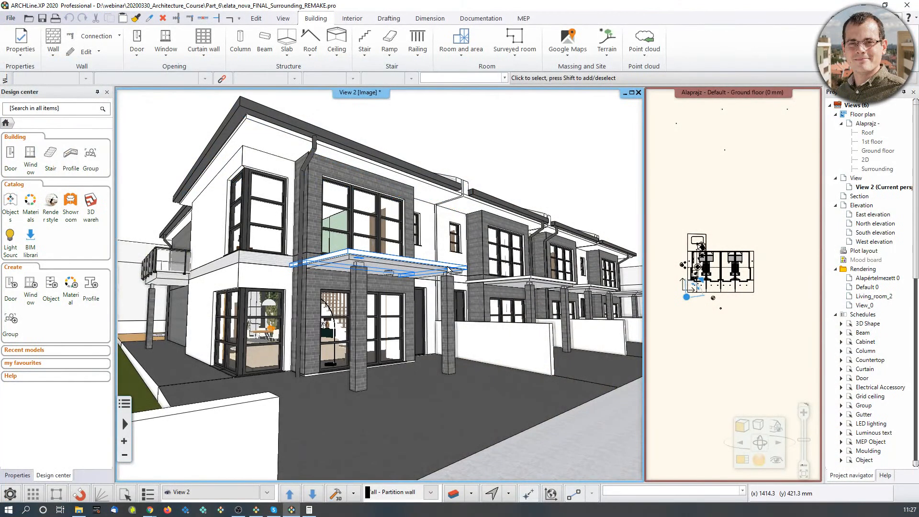
middle_click_drag(441, 278, 447, 279)
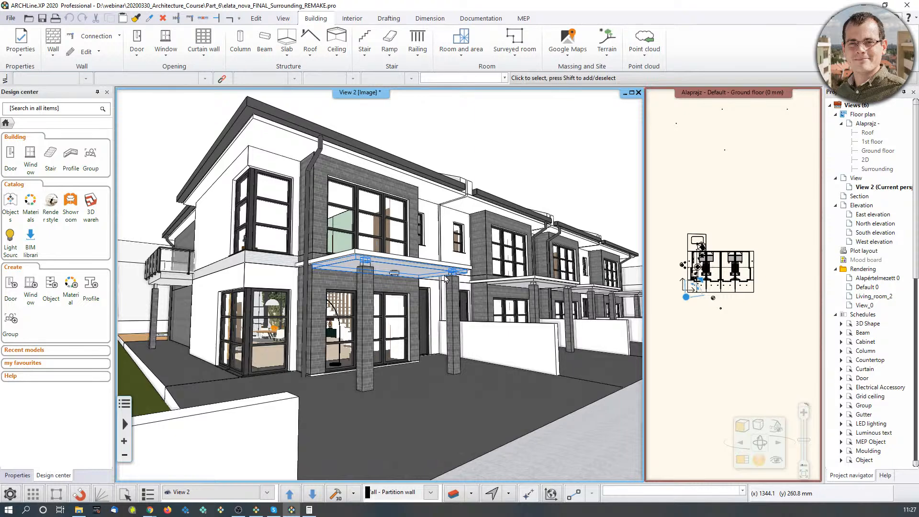
key("Page_Down")
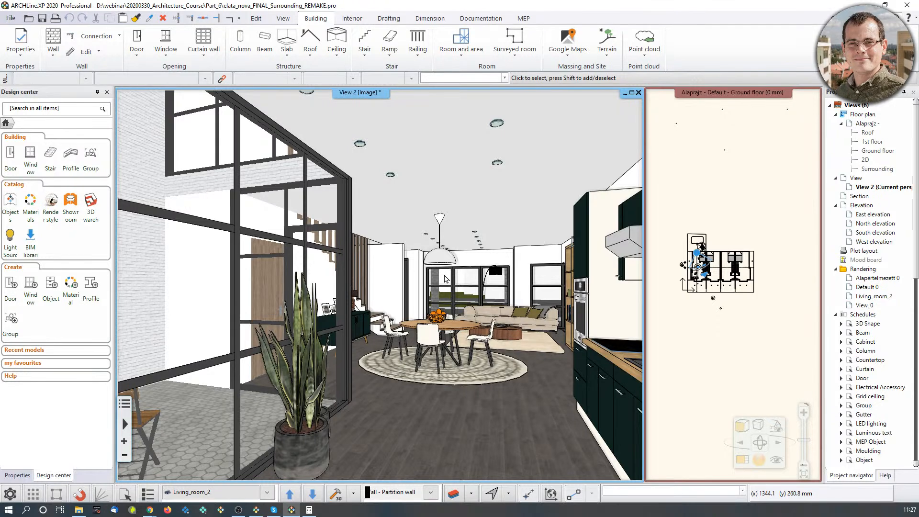
key("Page_Down")
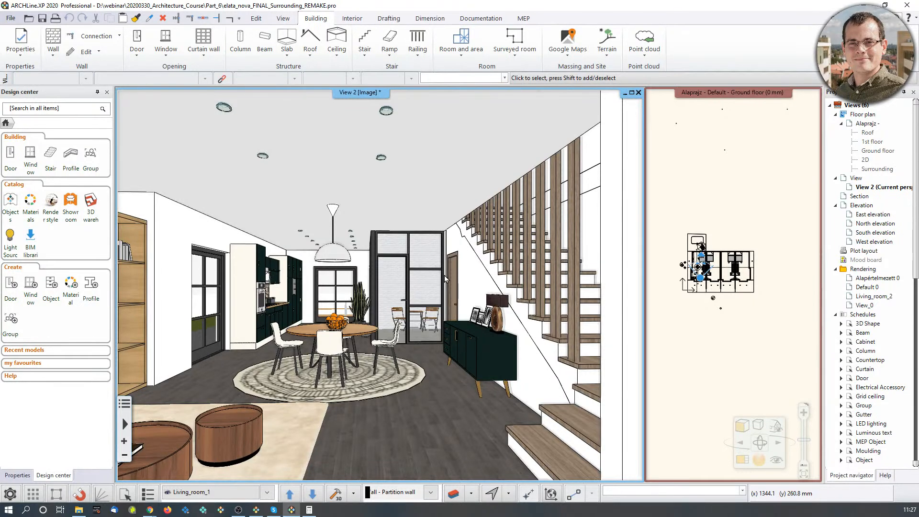
key("Page_Down")
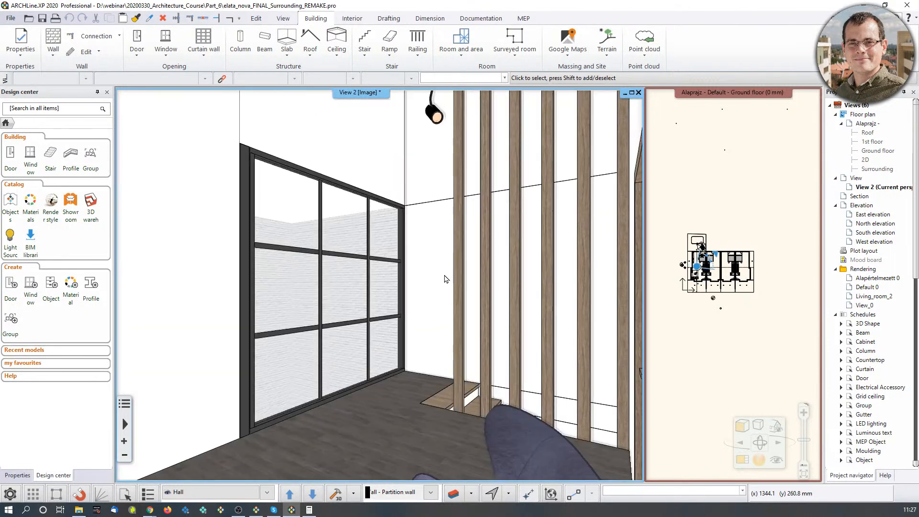
key("Page_Down")
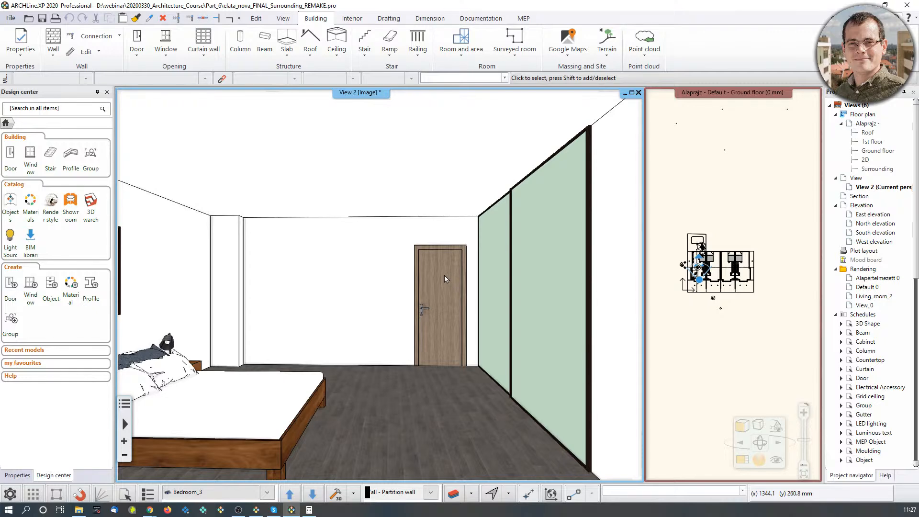
key("Page_Down")
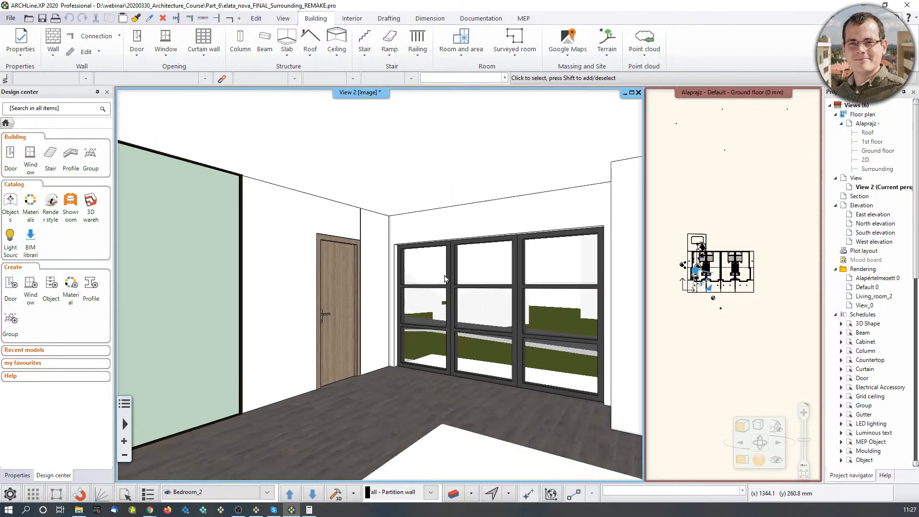
key("Page_Down")
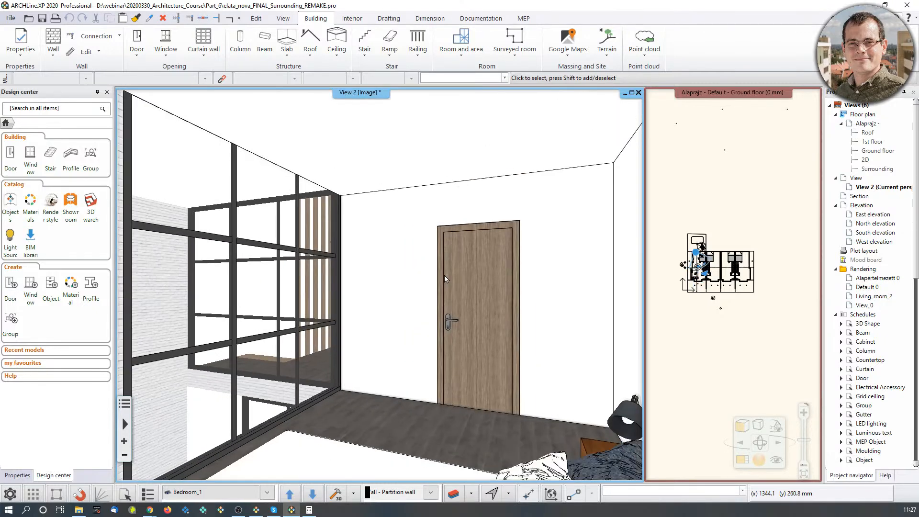
key("Page_Down")
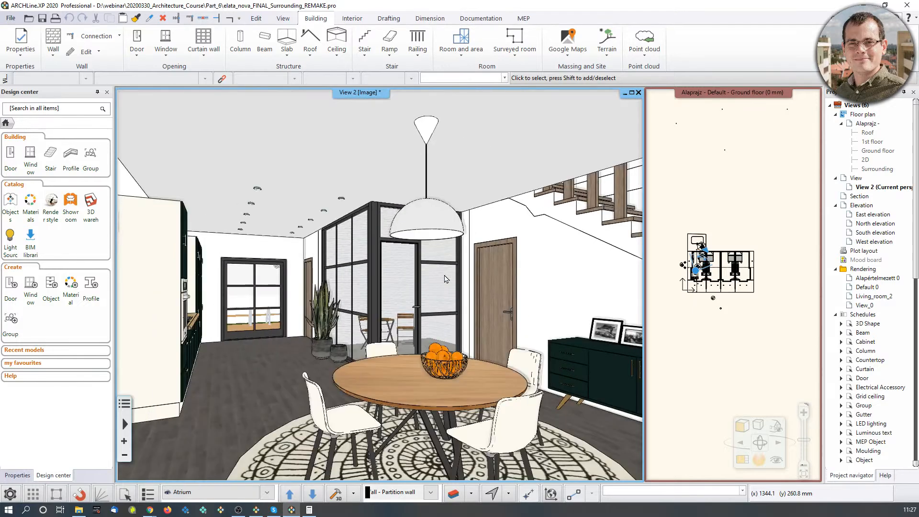
key("Page_Down")
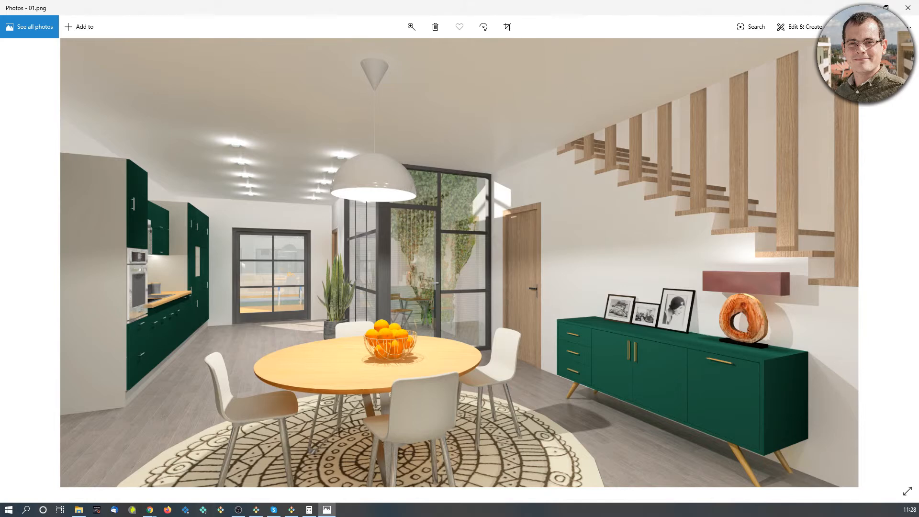
Review the finished interior and exterior render images from 01.png to 05.png in the photo viewer.
key("Right")
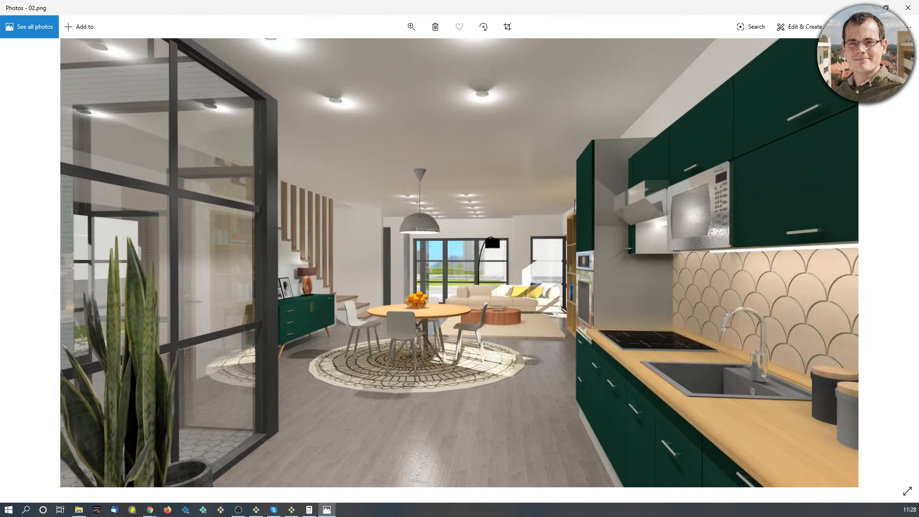
key("Right")
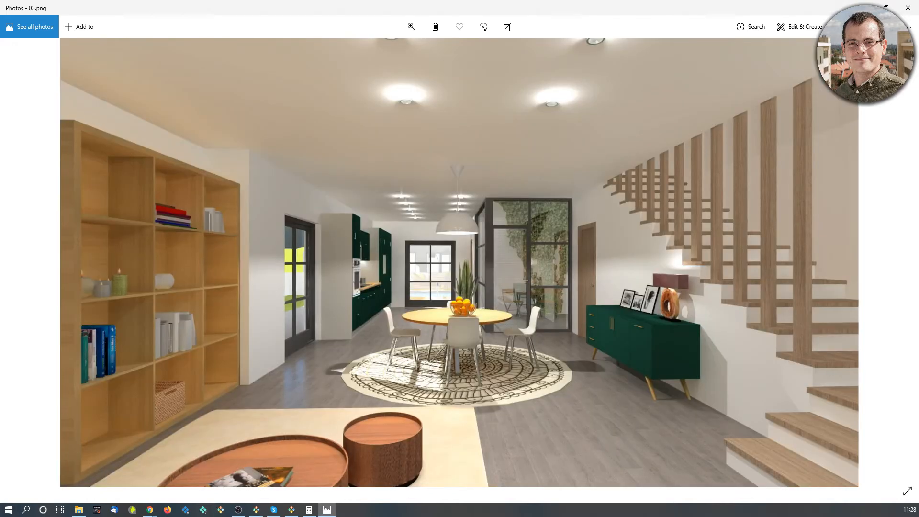
key("Right")
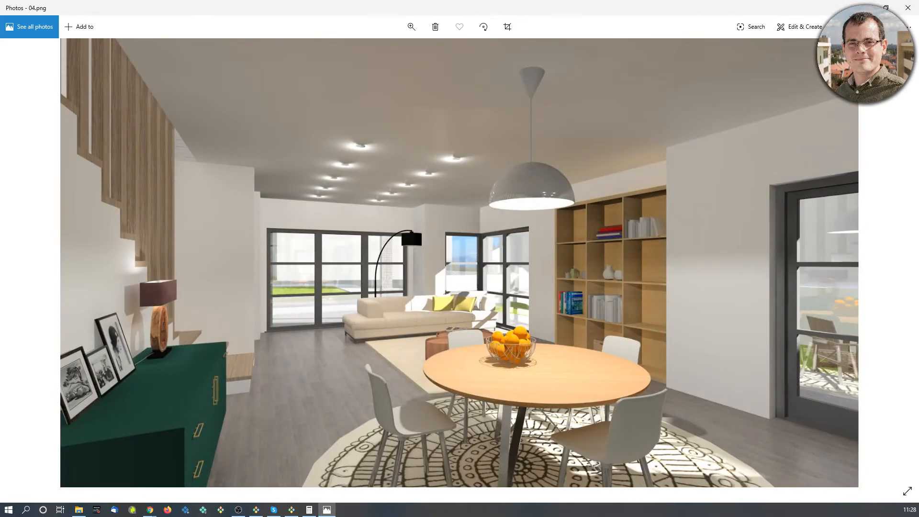
key("Right")
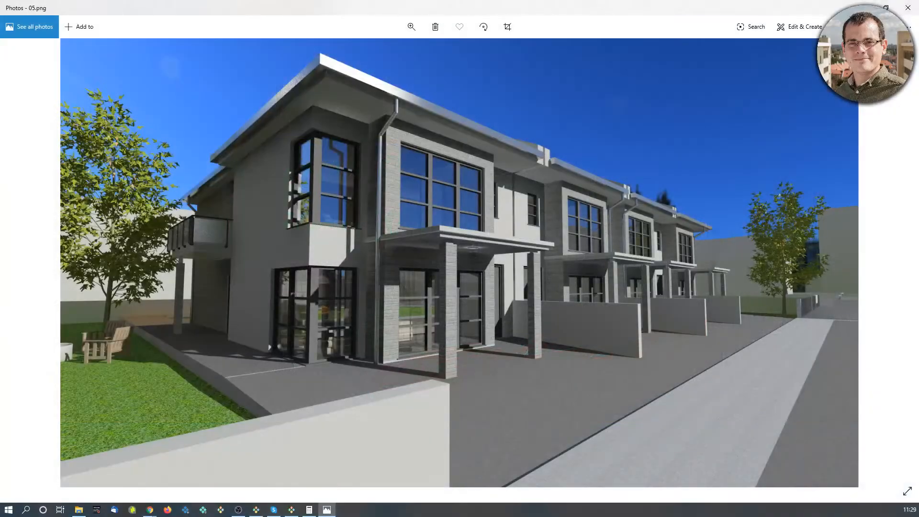
left_click(872, 4)
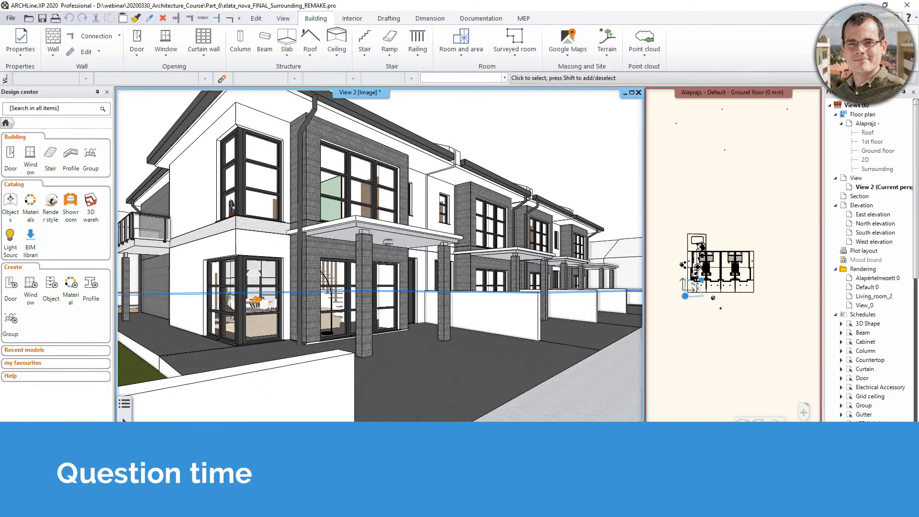
Set Custom panorama as the background of the standalone real-time draft rendering and close its settings without rendering.
left_click(283, 18)
left_click(439, 55)
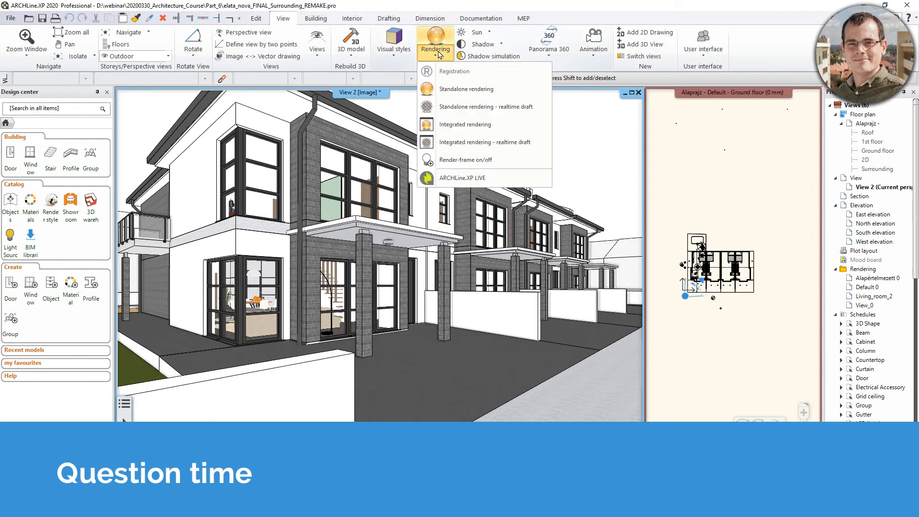
left_click(464, 107)
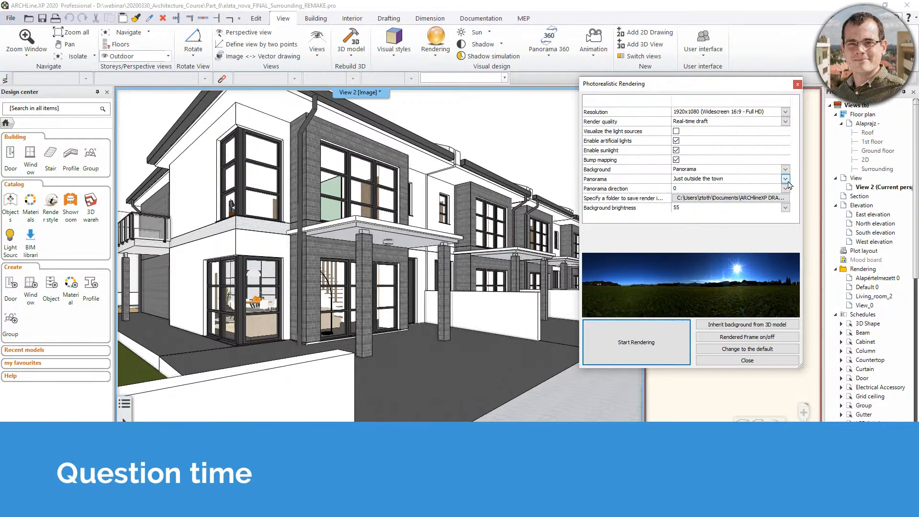
left_click(786, 179)
left_click(708, 222)
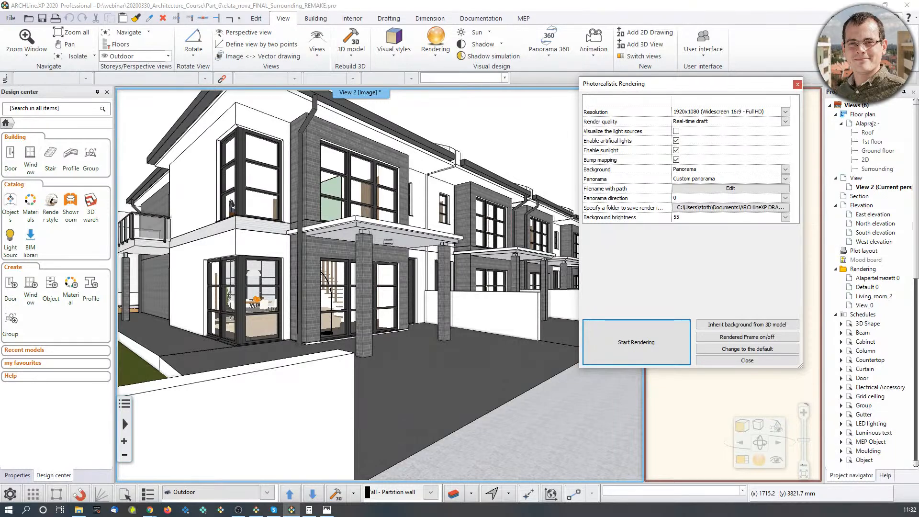
left_click(797, 84)
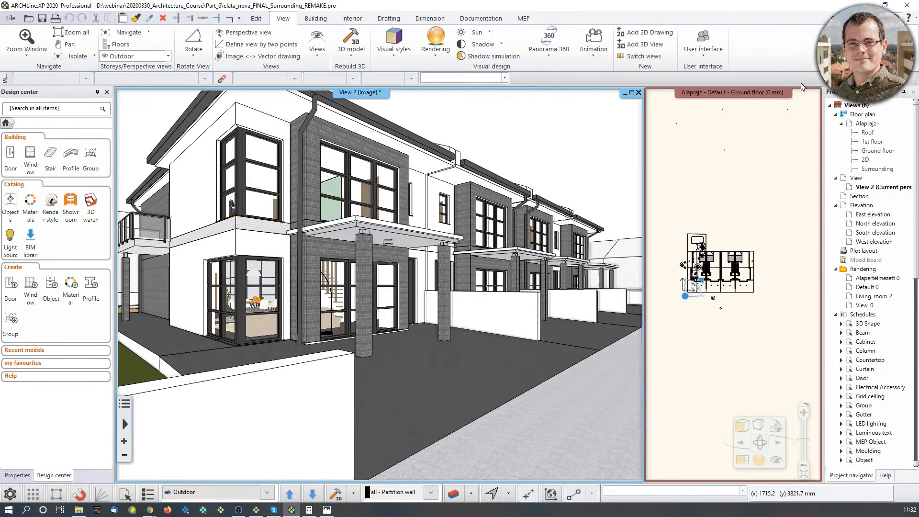
Check the properties for a new material in the Materials catalog and close them without creating the material.
left_click(30, 204)
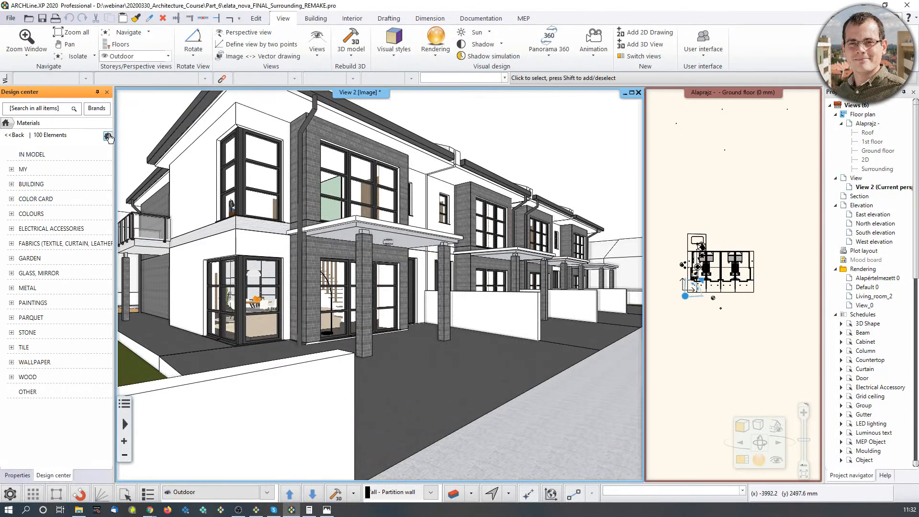
left_click(106, 136)
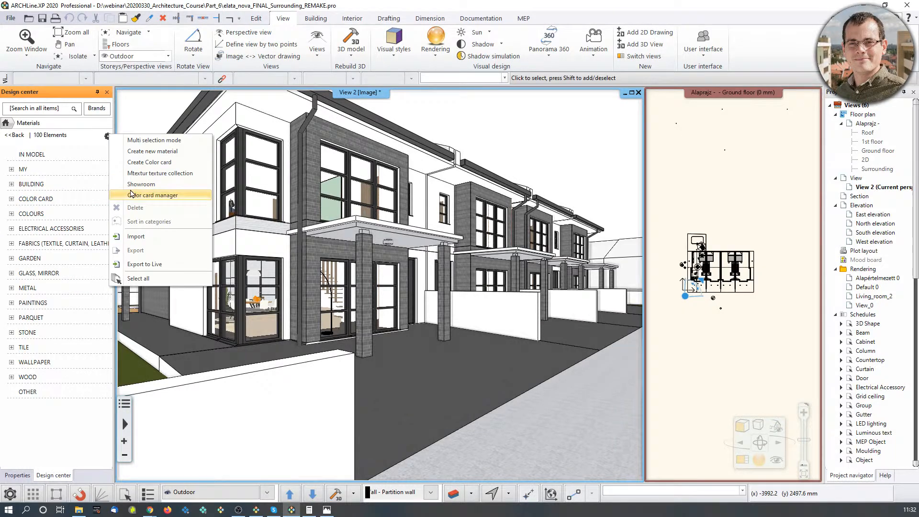
left_click(161, 165)
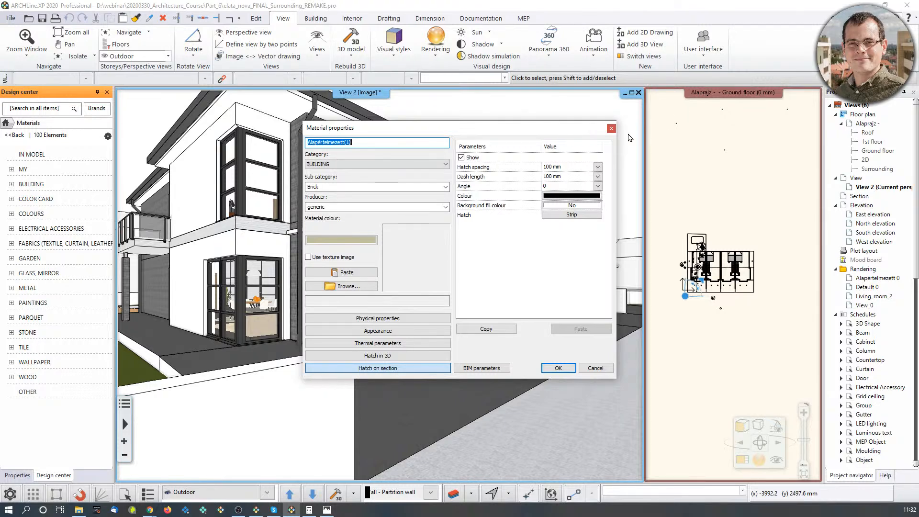
left_click(612, 129)
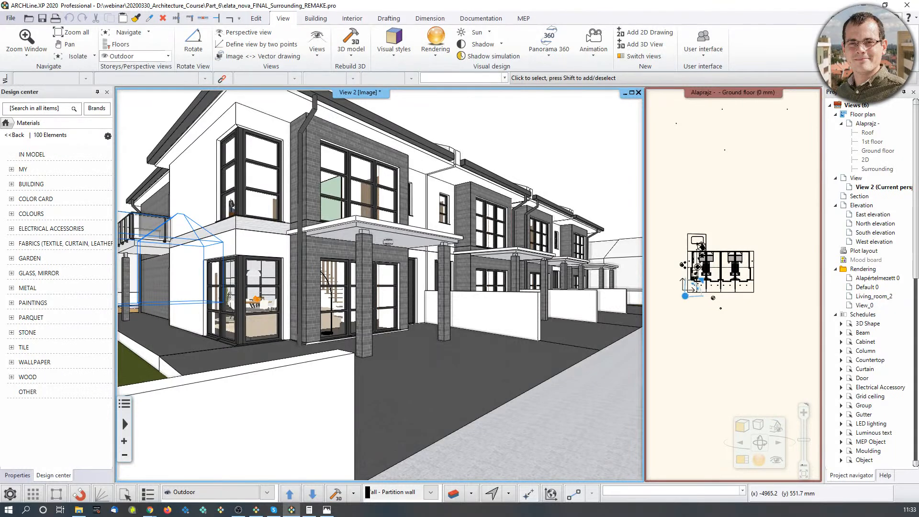
Try the Consistent colour and Realistic visual styles in the 3D view and examine the brick cladding around the entrance canopy.
middle_click_drag(307, 262, 418, 309)
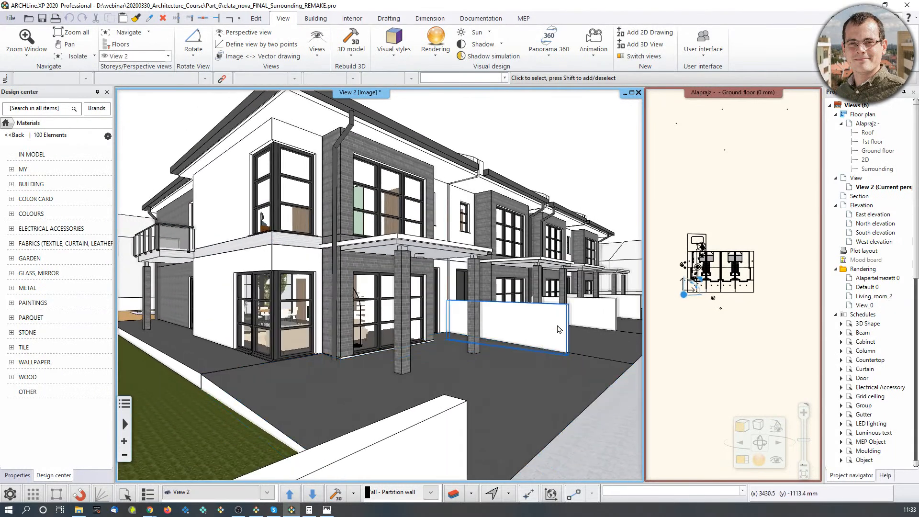
left_click(743, 426)
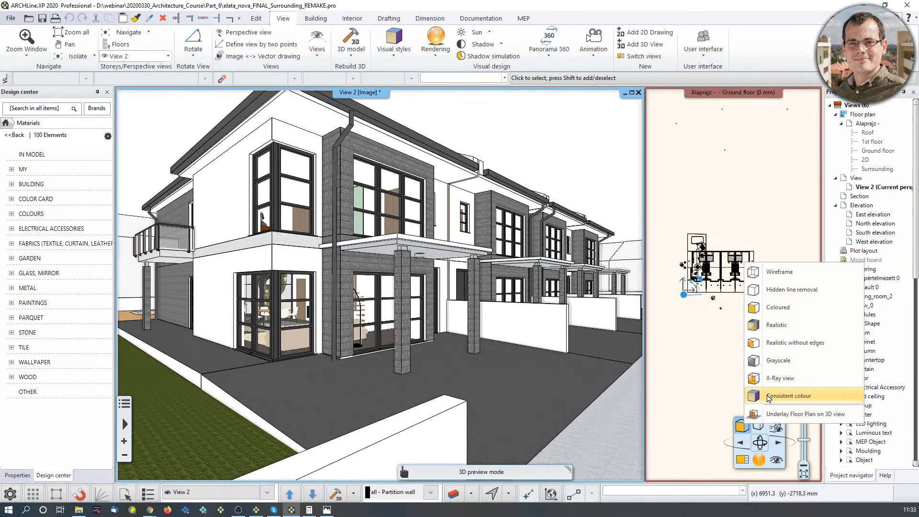
left_click(769, 398)
left_click(746, 429)
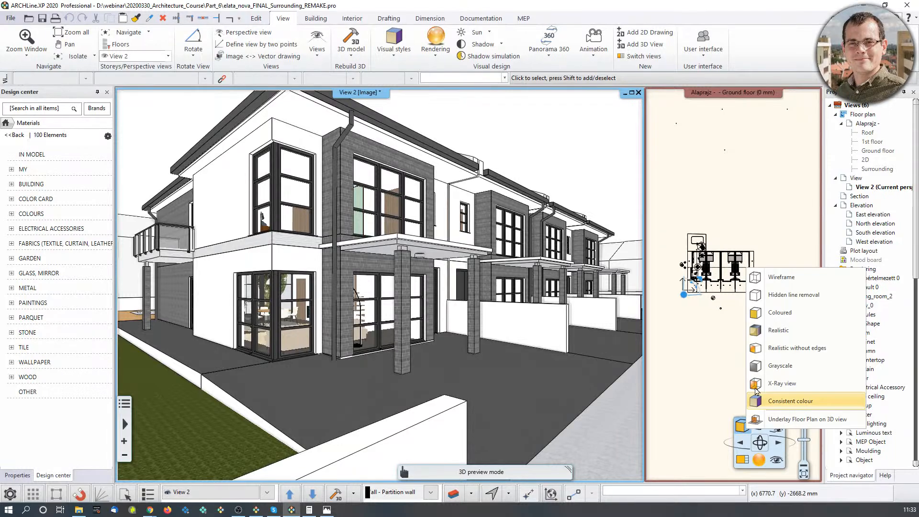
left_click(796, 335)
middle_click_drag(546, 314, 448, 273)
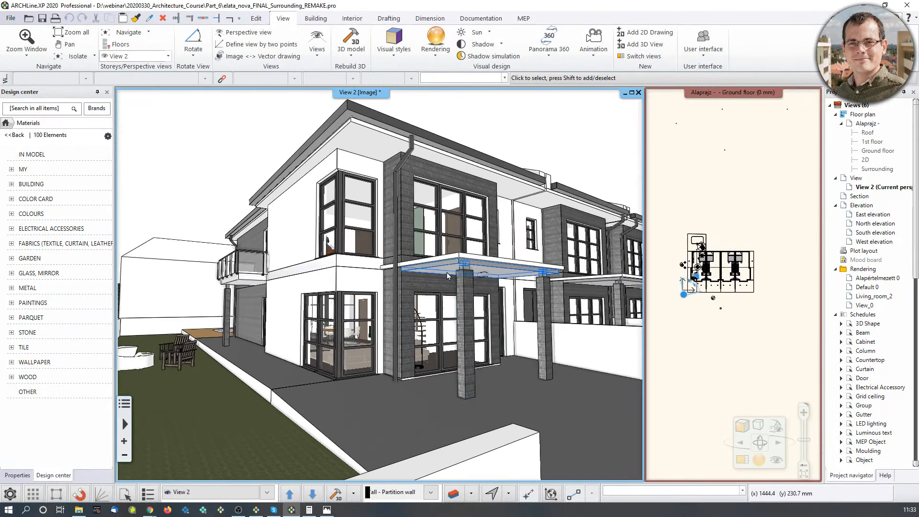
scroll(354, 297, "up", 7)
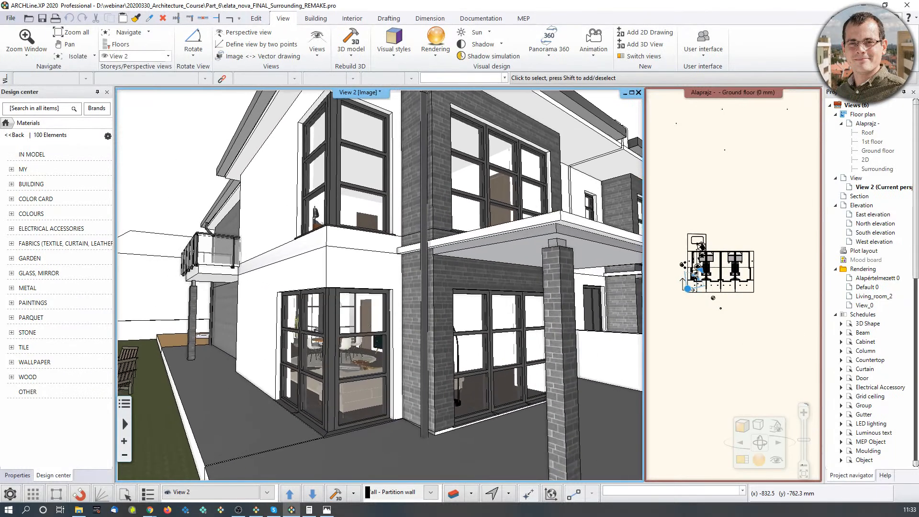
scroll(366, 298, "down", 1)
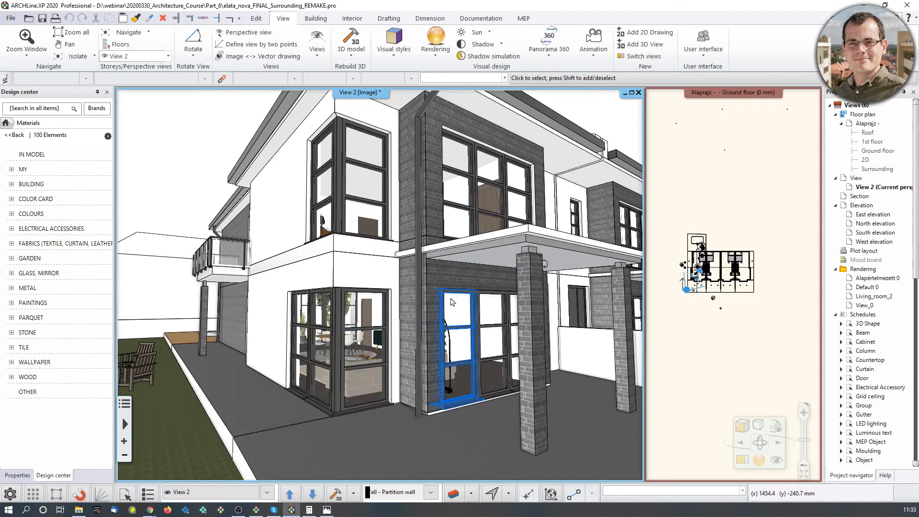
scroll(401, 287, "up", 5)
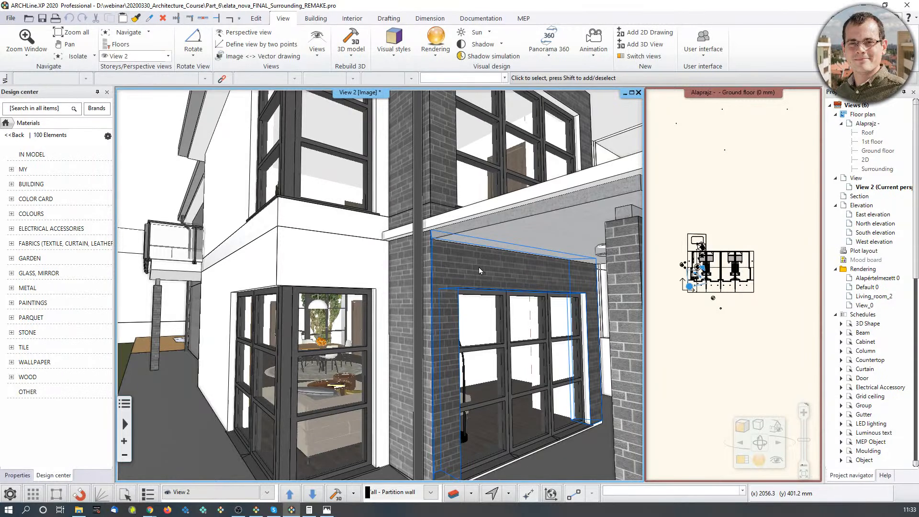
scroll(469, 261, "down", 2)
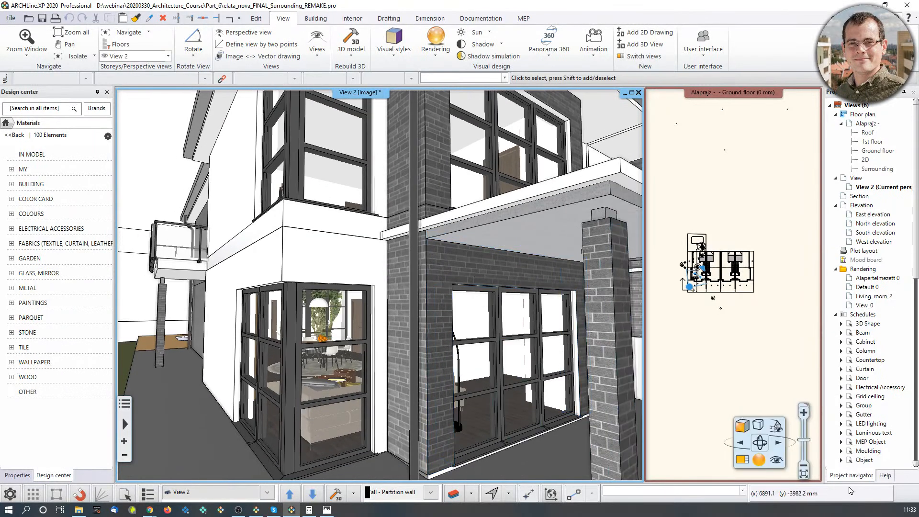
Set the 3D view to the Consistent colour style and inspect the house's corner facade from near and far.
left_click(742, 426)
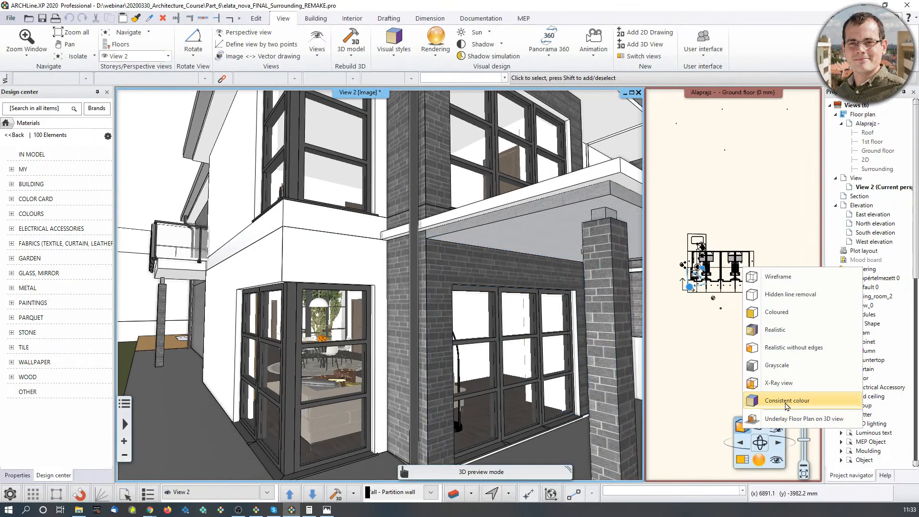
left_click(787, 406)
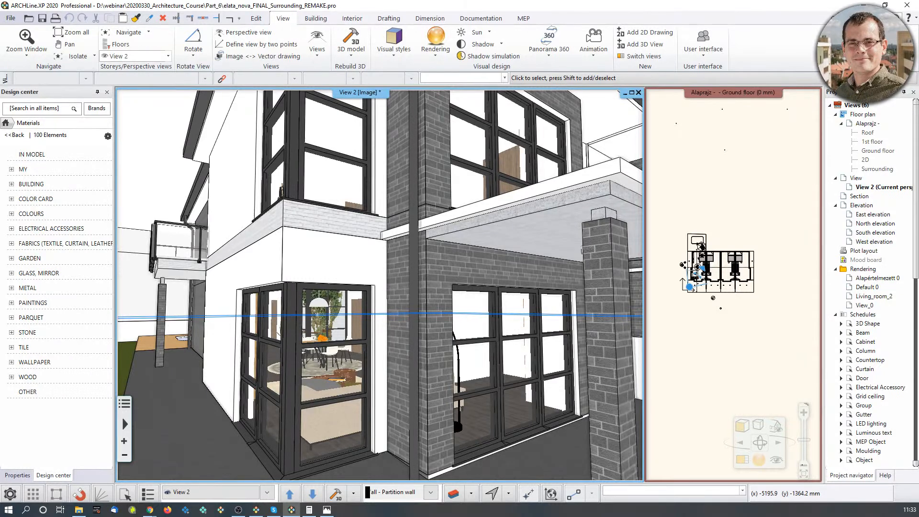
scroll(446, 295, "down", 3)
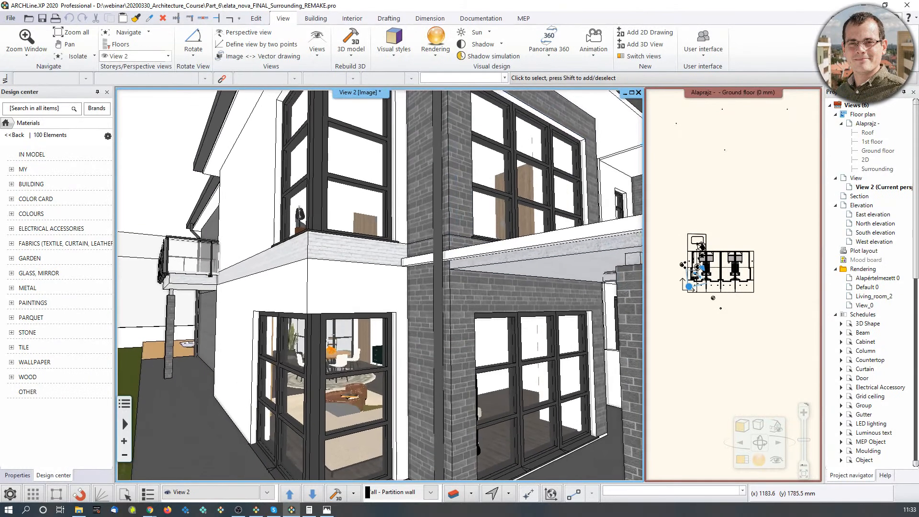
scroll(444, 294, "down", 4)
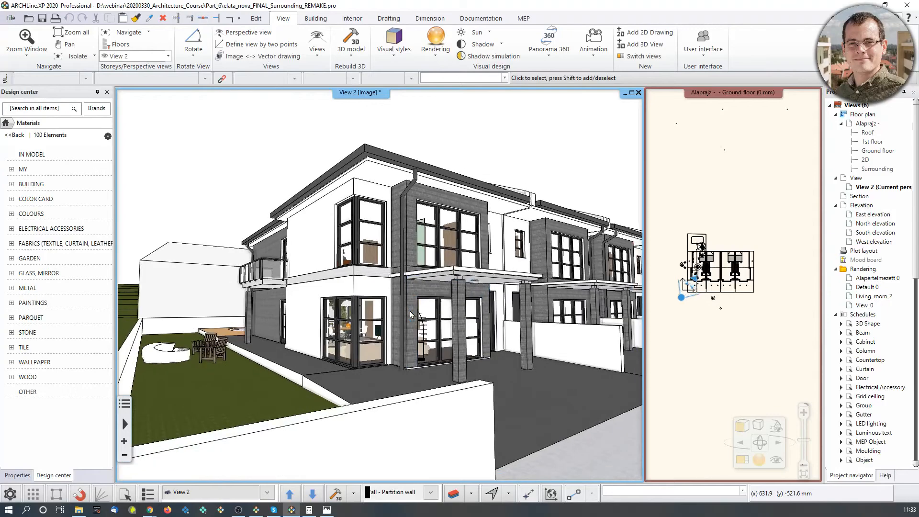
scroll(398, 309, "up", 5)
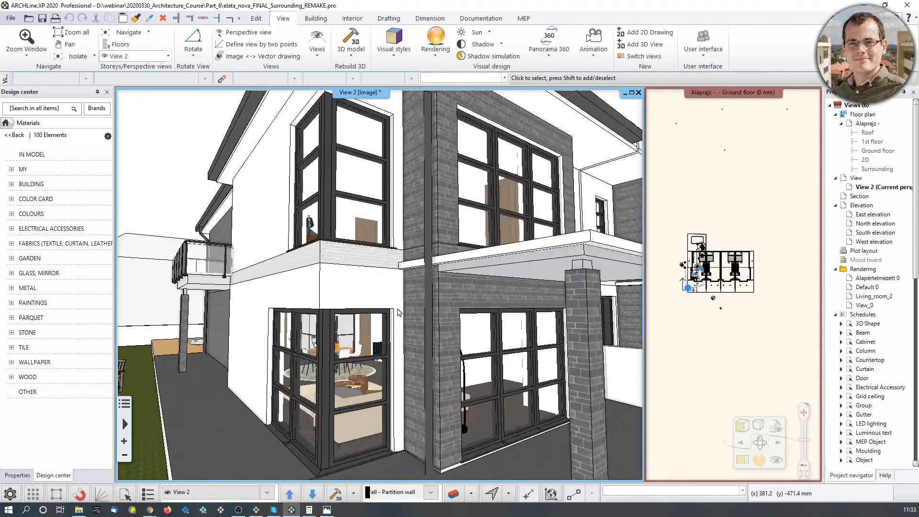
scroll(397, 309, "down", 3)
mouse_move(363, 292)
middle_mouse_down()
mouse_move(482, 293)
mouse_move(322, 273)
mouse_move(273, 293)
mouse_move(358, 288)
middle_mouse_up()
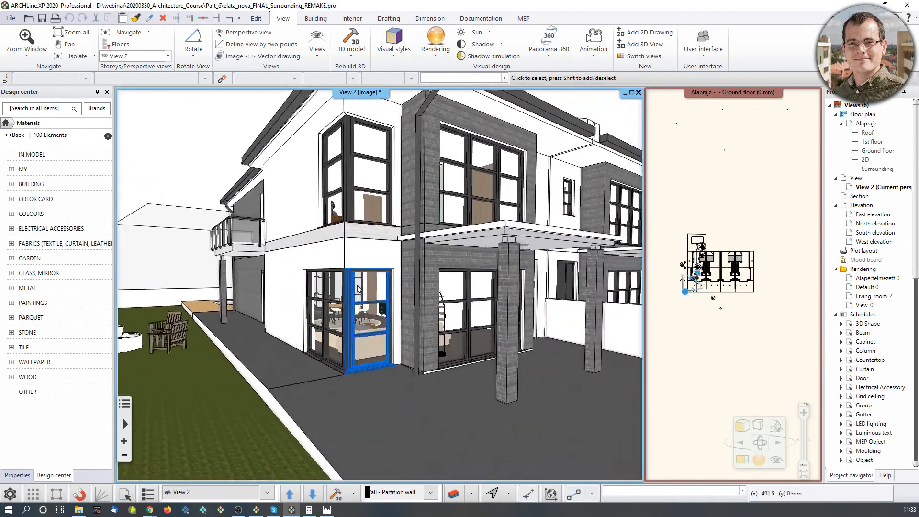
scroll(412, 259, "up", 3)
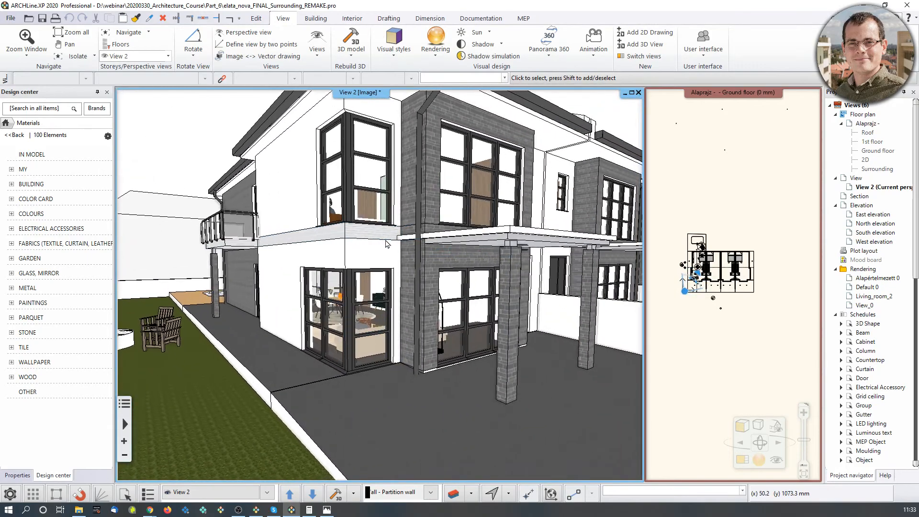
mouse_move(417, 259)
middle_mouse_down()
mouse_move(493, 257)
mouse_move(402, 277)
mouse_move(317, 274)
middle_mouse_up()
scroll(318, 274, "down", 5)
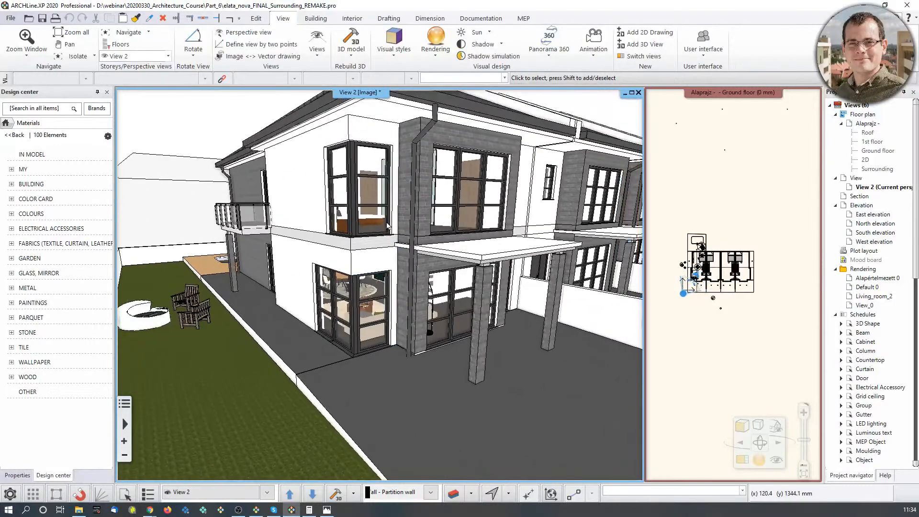
Look over the surroundings in the ground floor plan and the house front from above, and switch to render 05.png in Photos.
left_click(704, 238)
scroll(704, 238, "down", 3)
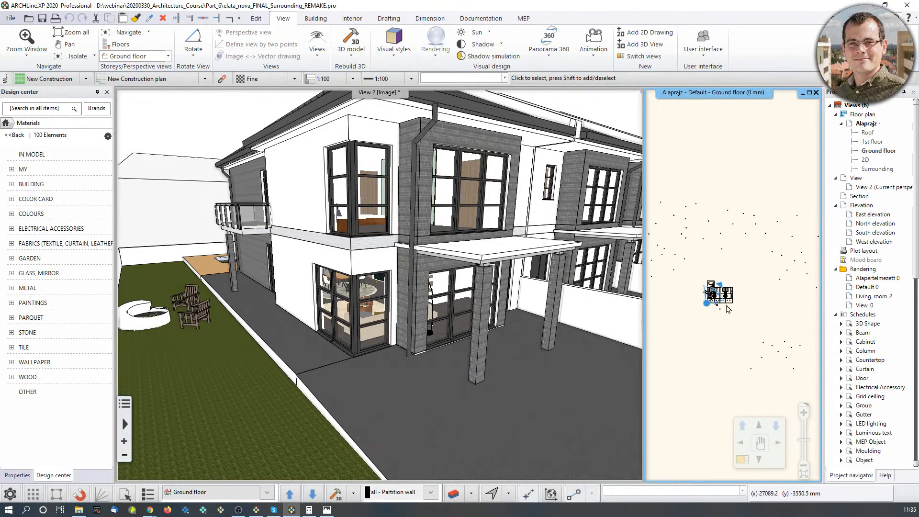
middle_click_drag(482, 364, 430, 397)
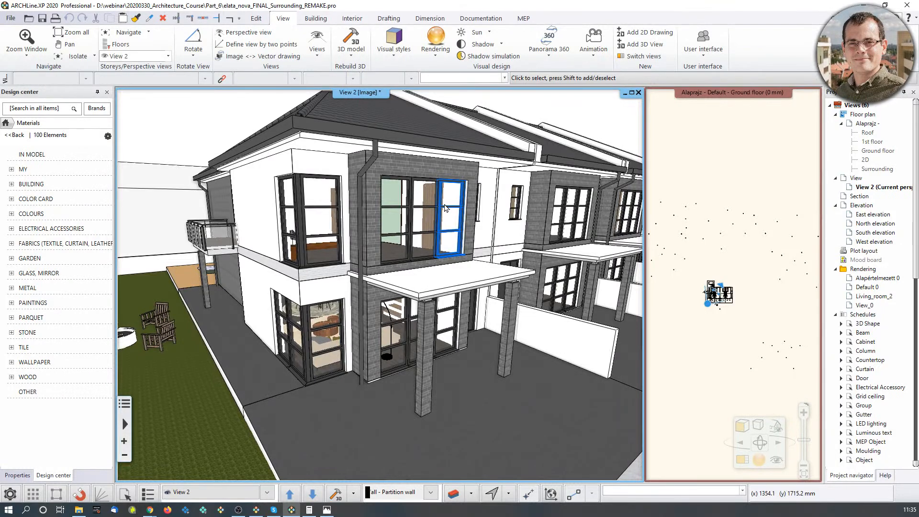
middle_click_drag(382, 274, 230, 395)
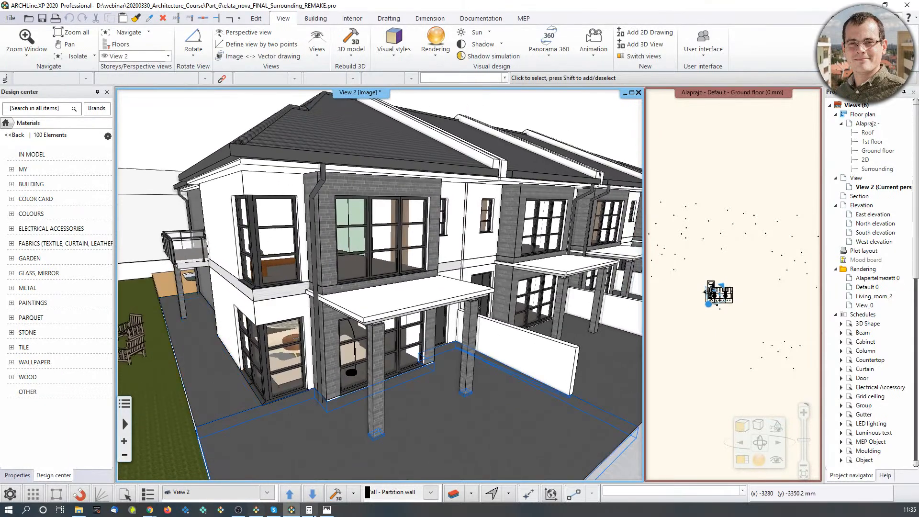
left_click(327, 510)
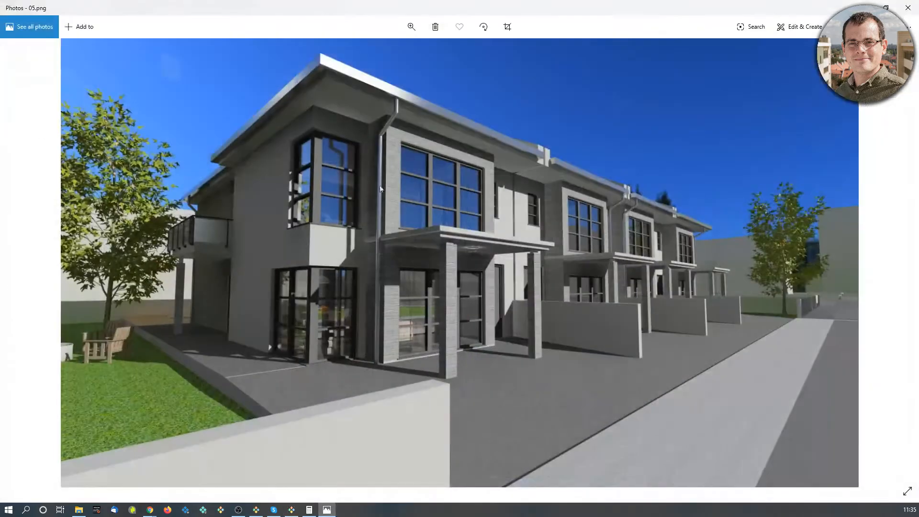